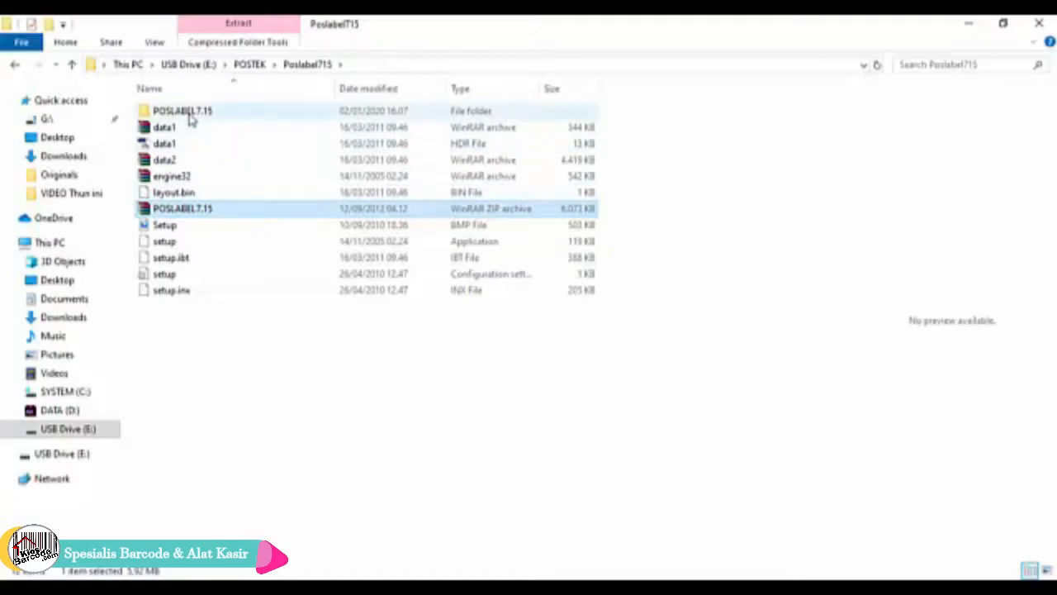
Run the setup application in the POSLABEL7.15 folder and install PosLabel to C:\Program Files (x86)\PosLabel.
{"action": "double_click", "coordinate": [196, 118]}
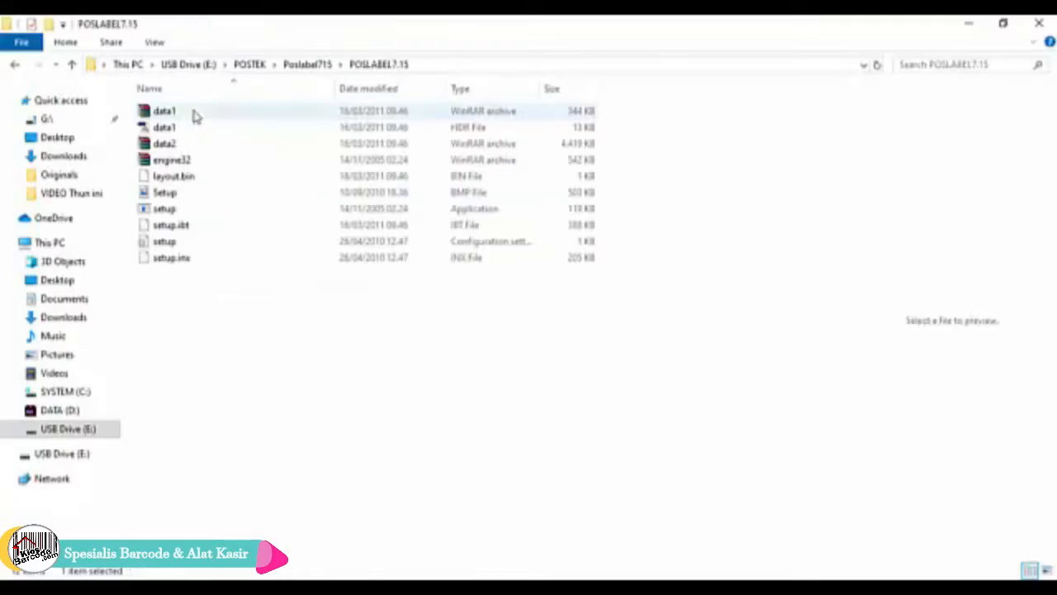
{"action": "double_click", "coordinate": [172, 212]}
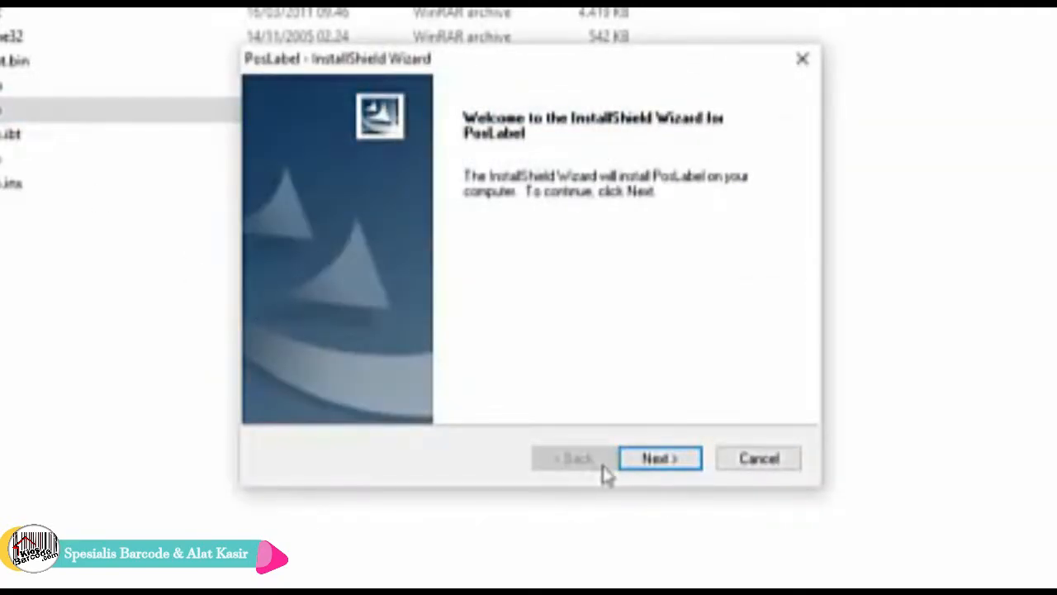
{"action": "left_click", "coordinate": [642, 461]}
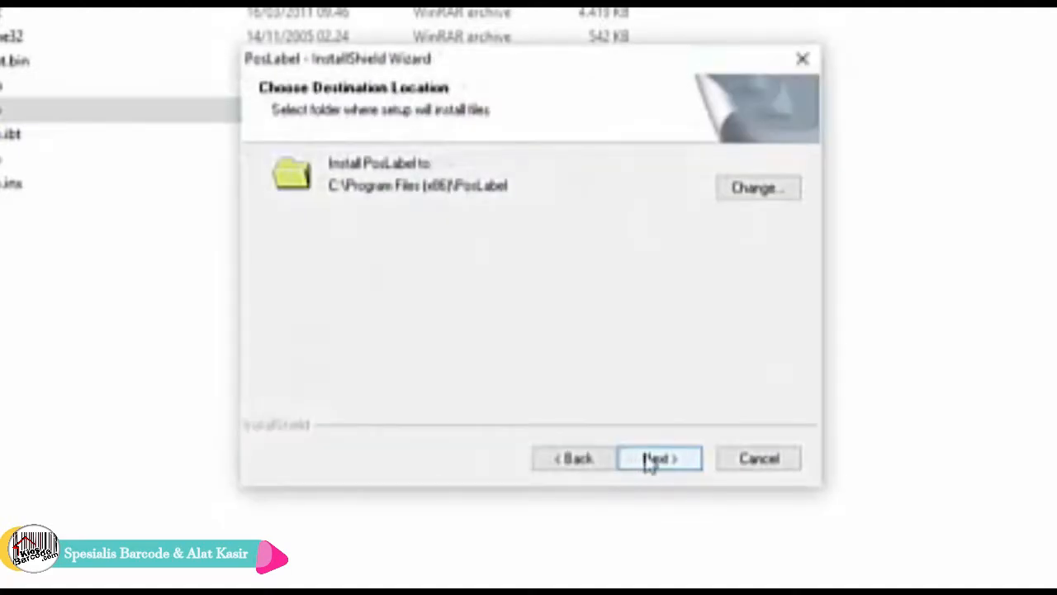
{"action": "left_click", "coordinate": [649, 462]}
{"action": "left_click", "coordinate": [649, 461]}
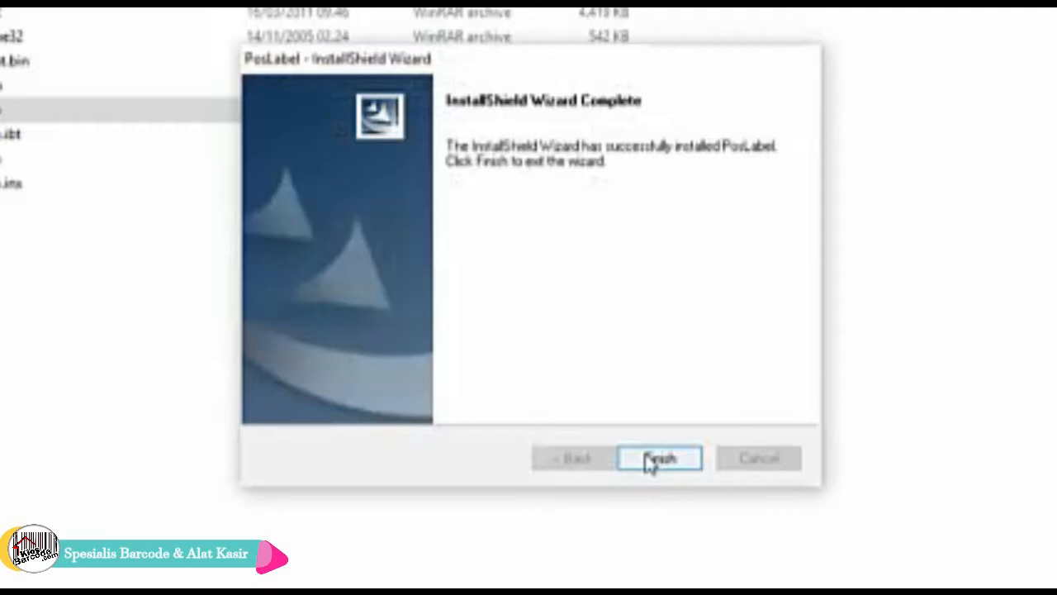
{"action": "left_click", "coordinate": [649, 461]}
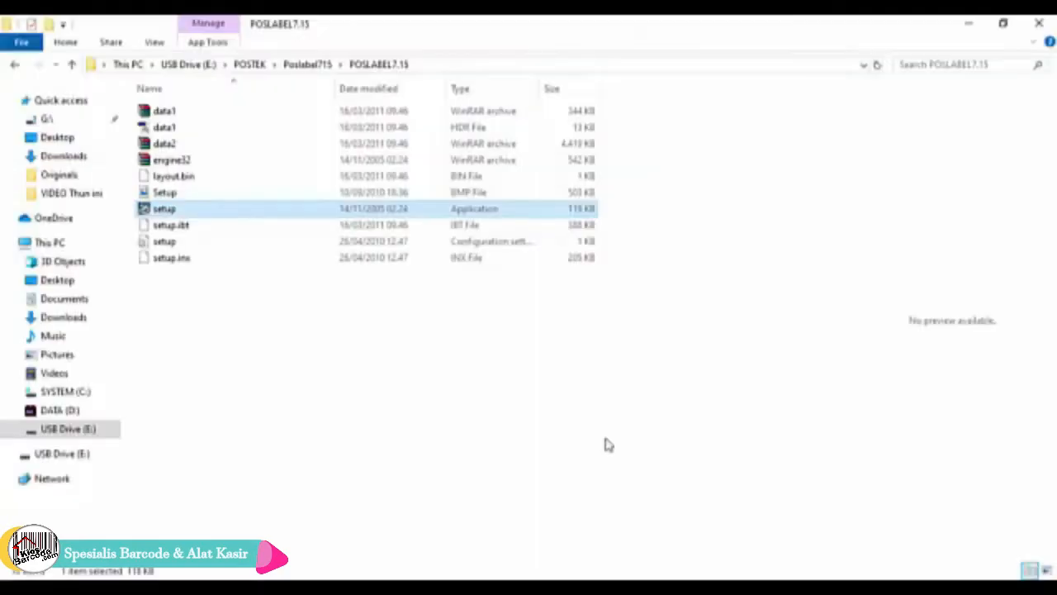
Close the installer folder, refresh the desktop and launch PosLabel.
{"action": "left_click", "coordinate": [1039, 23]}
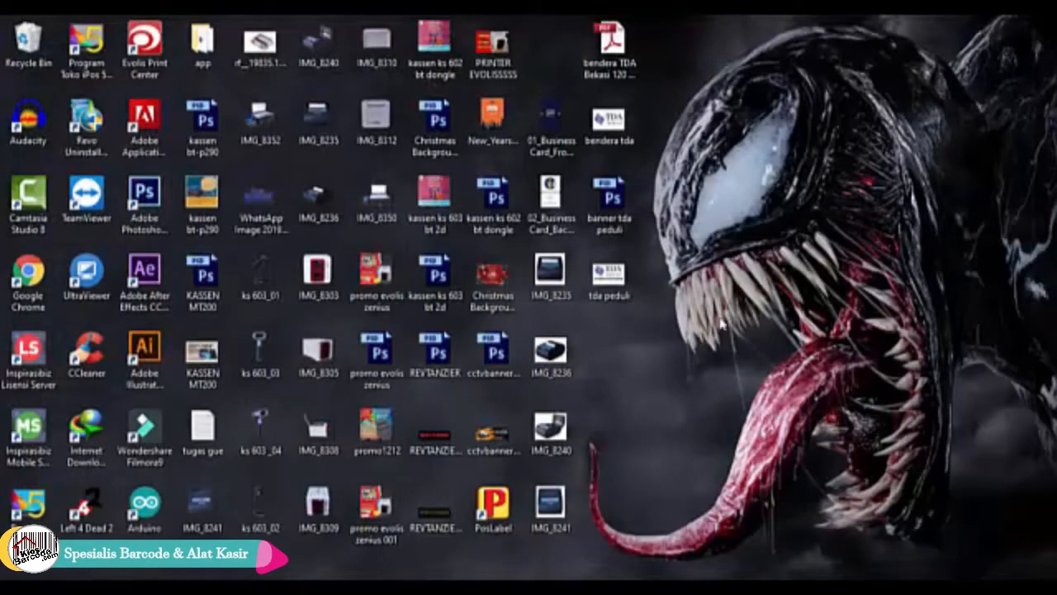
{"action": "right_click", "coordinate": [763, 272]}
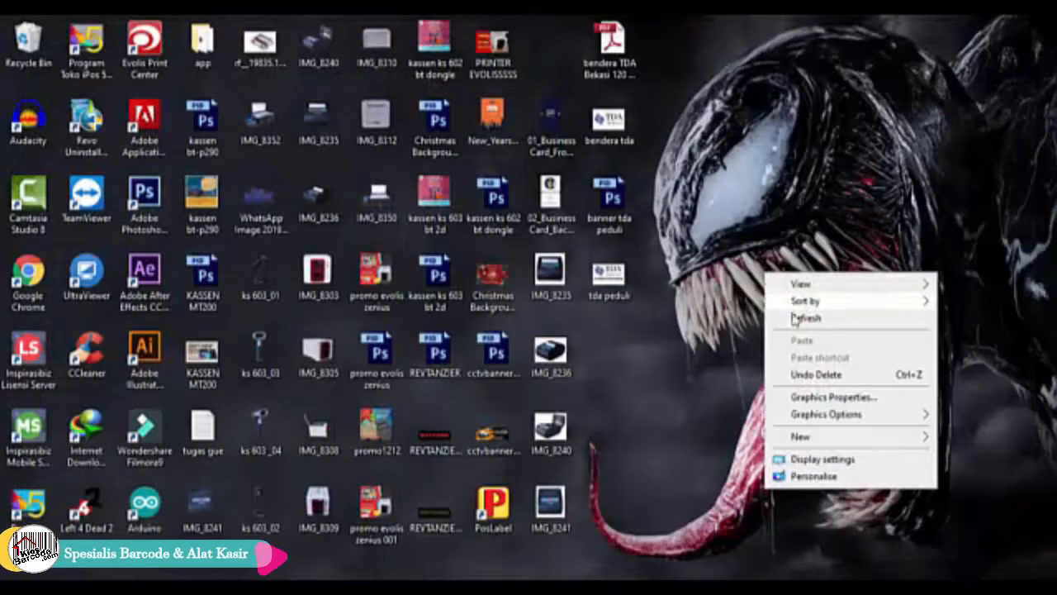
{"action": "left_click", "coordinate": [794, 318]}
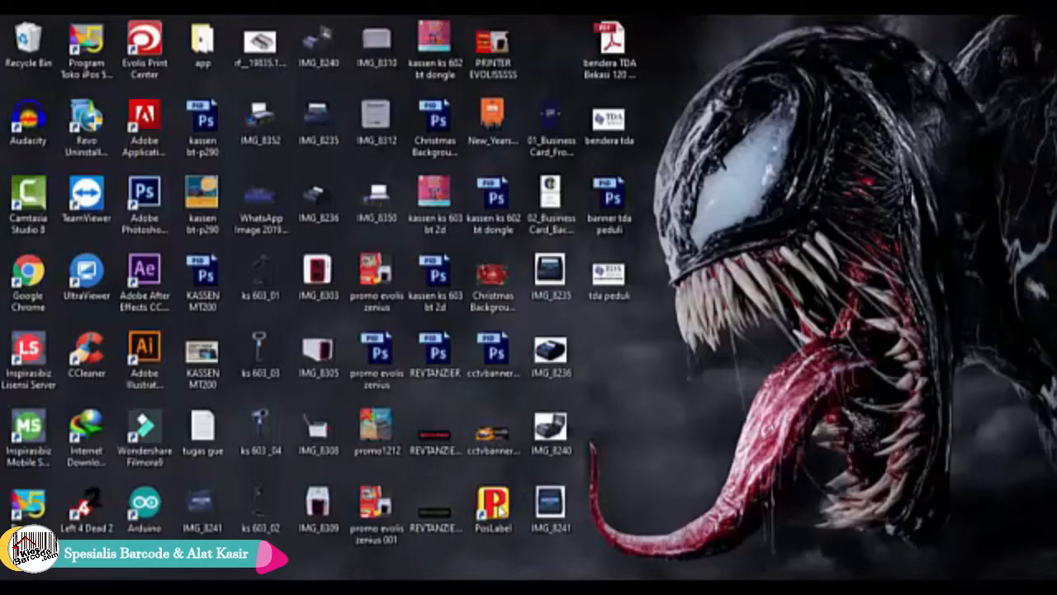
{"action": "double_click", "coordinate": [496, 505]}
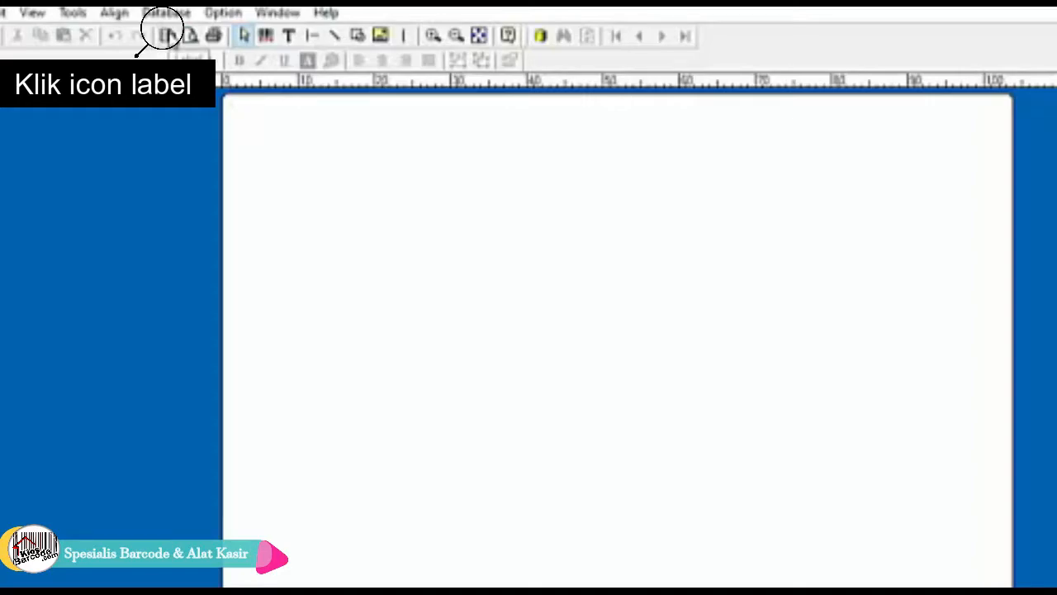
Open the label setup and keep the Postek C168 200s (PPLE) (Copy 2) printer with Windows Driver output.
{"action": "left_click", "coordinate": [167, 35]}
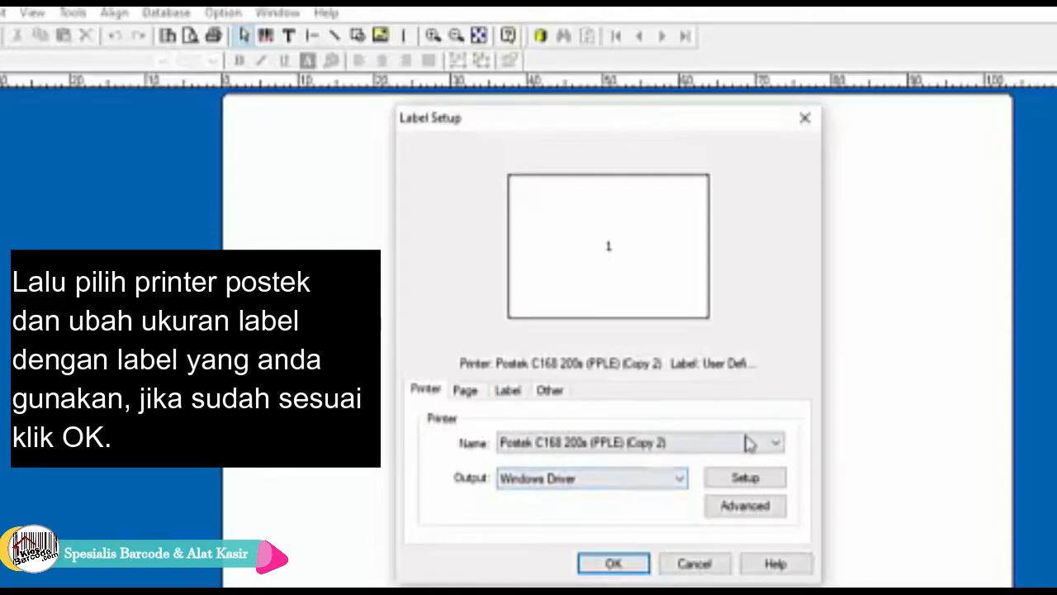
{"action": "left_click", "coordinate": [774, 445]}
{"action": "left_click", "coordinate": [774, 447]}
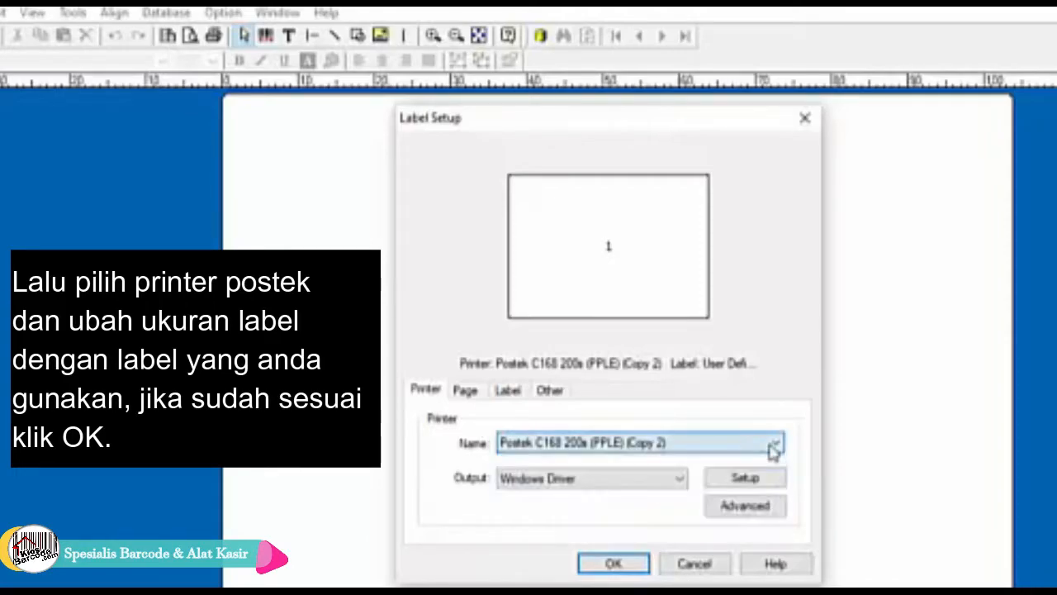
{"action": "left_click", "coordinate": [683, 485]}
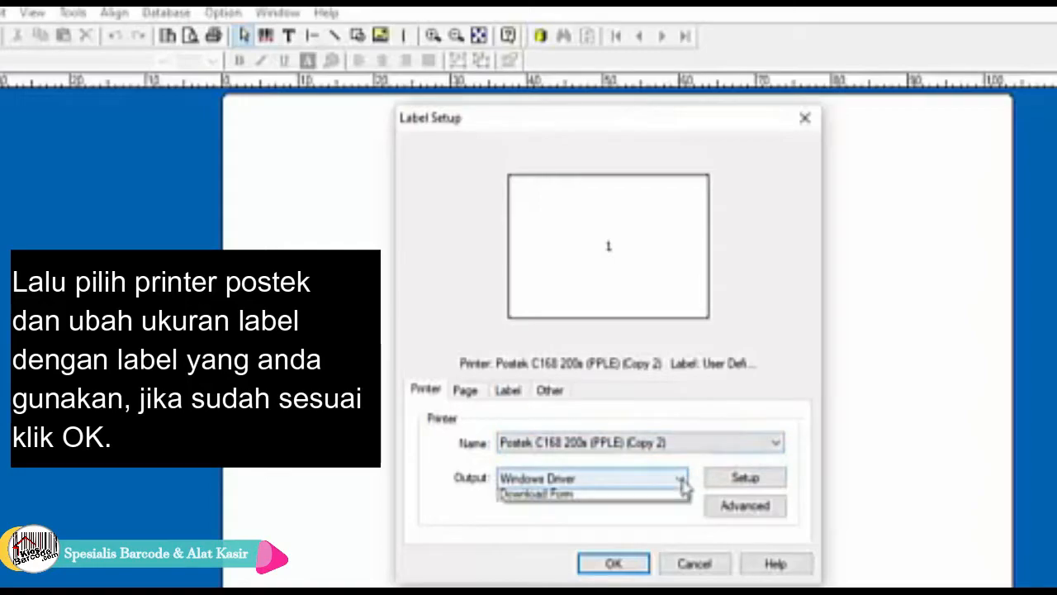
{"action": "left_click", "coordinate": [682, 484]}
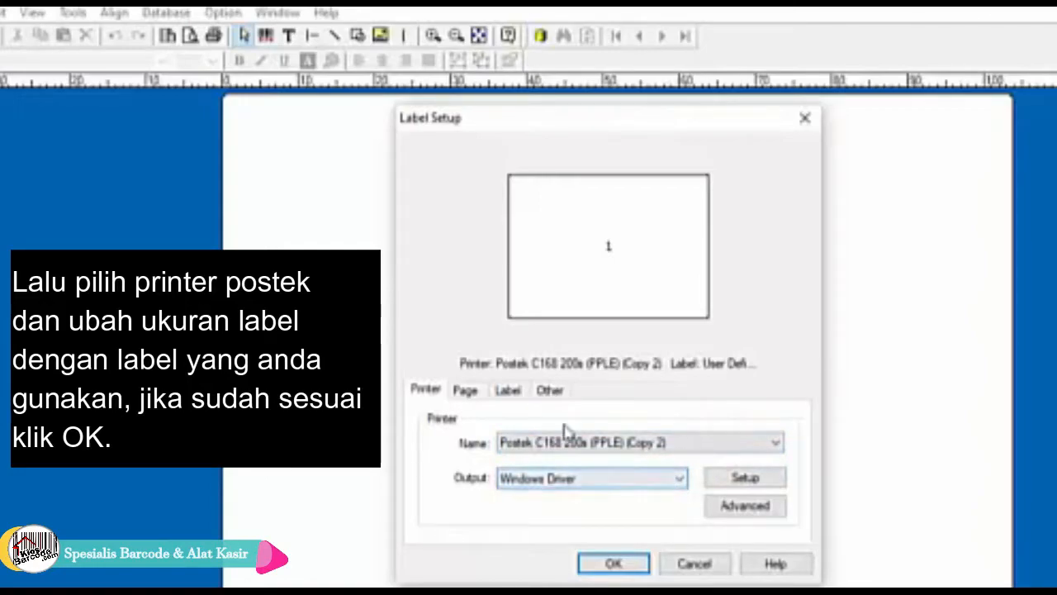
Set the label size to 74 mm wide and 30 mm high and apply the label setup.
{"action": "left_click", "coordinate": [467, 393]}
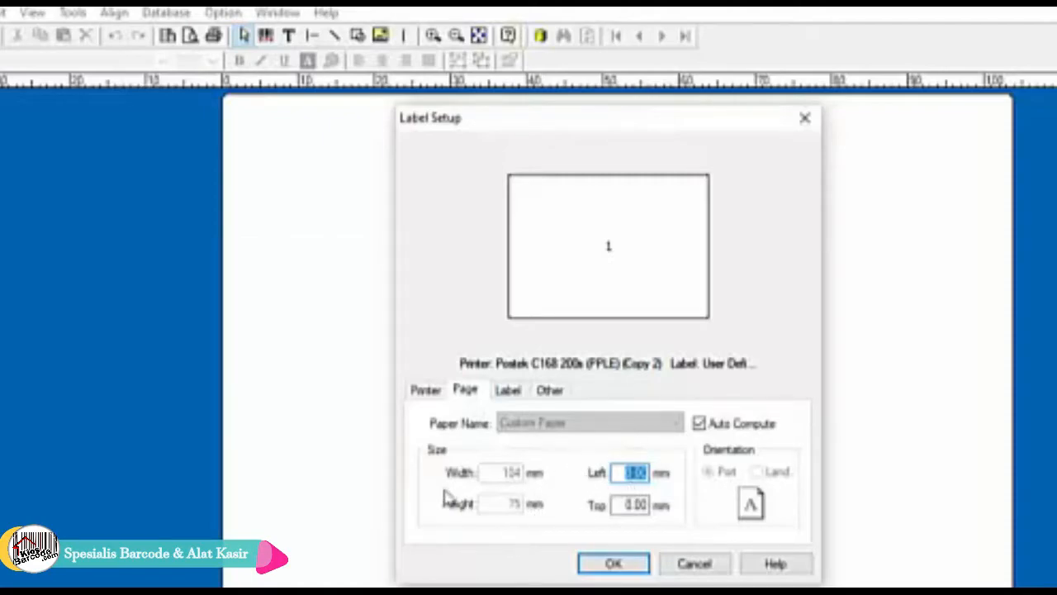
{"action": "left_click", "coordinate": [508, 394]}
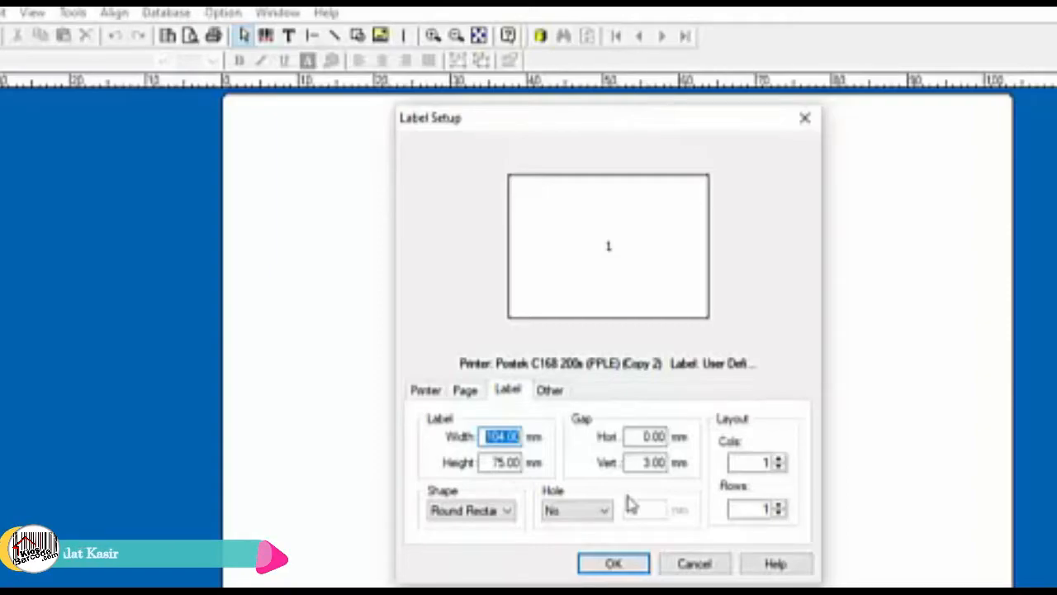
{"action": "type", "text": "70"}
{"action": "key", "text": "BackSpace"}
{"action": "type", "text": "4"}
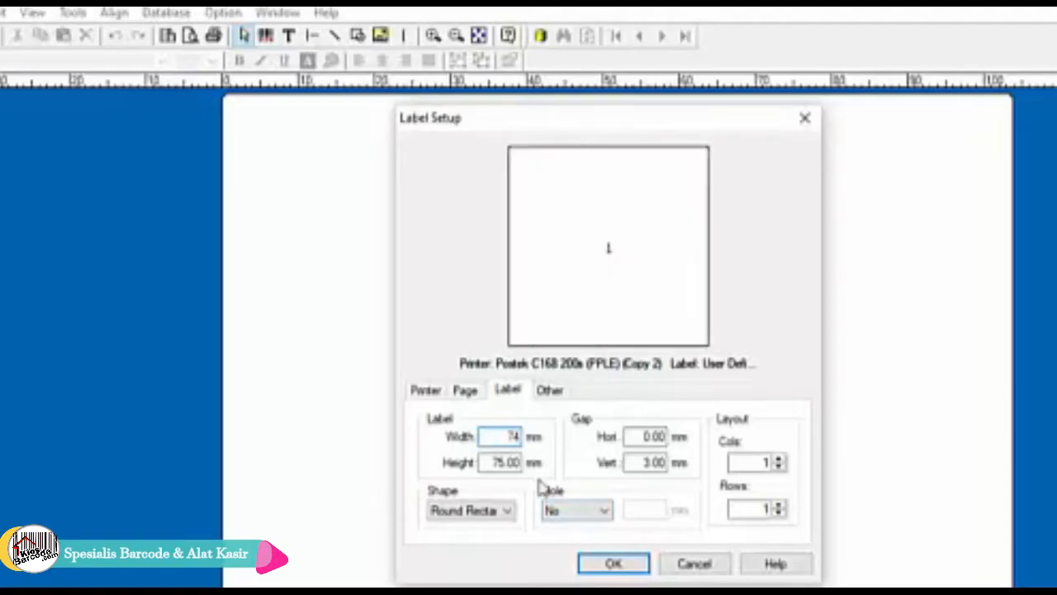
{"action": "double_click", "coordinate": [493, 462]}
{"action": "type", "text": "30"}
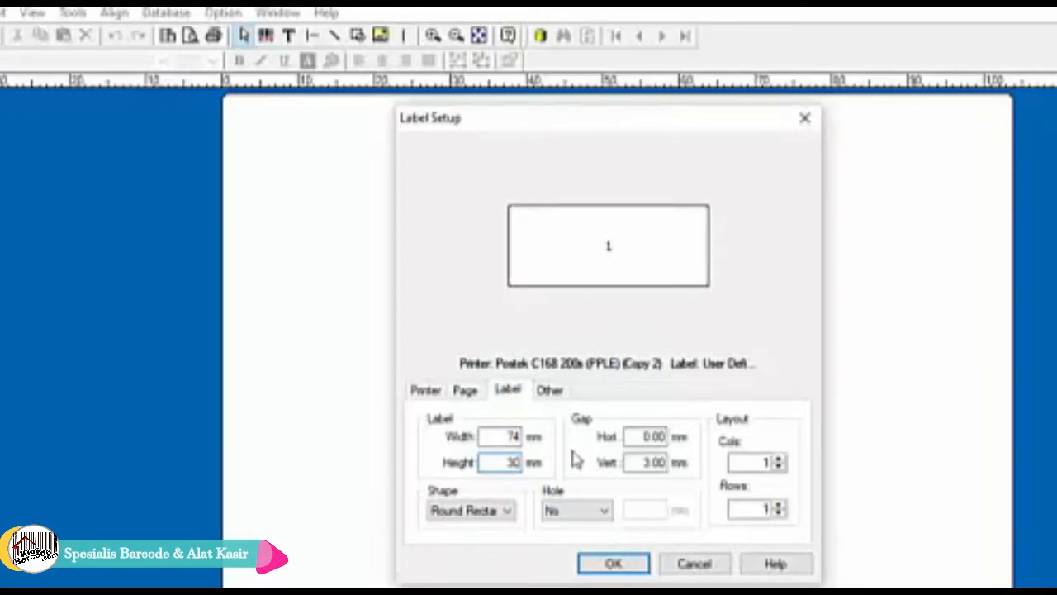
{"action": "left_click", "coordinate": [551, 390]}
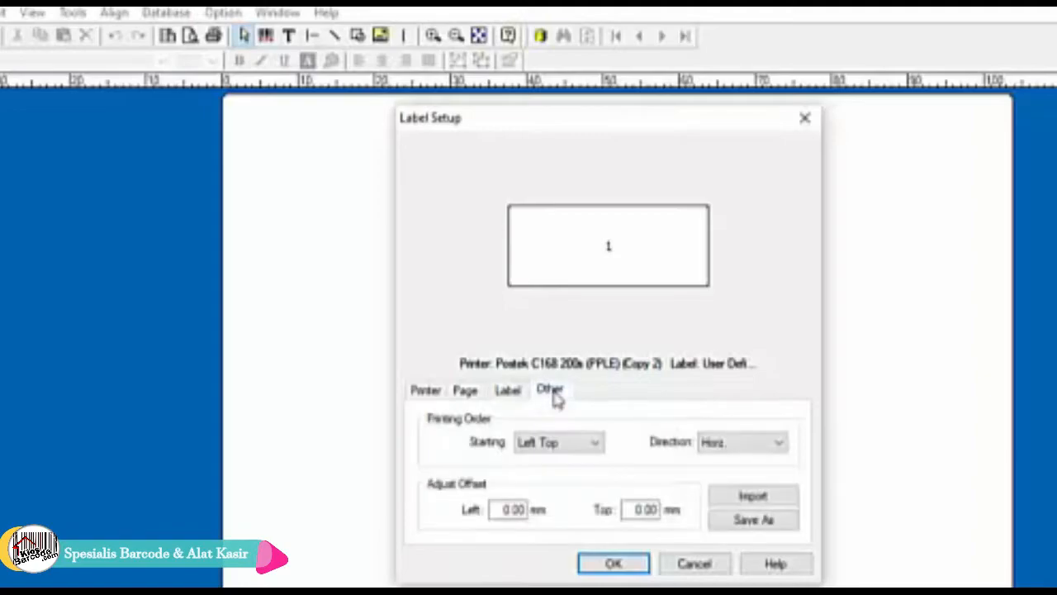
{"action": "left_click", "coordinate": [613, 561]}
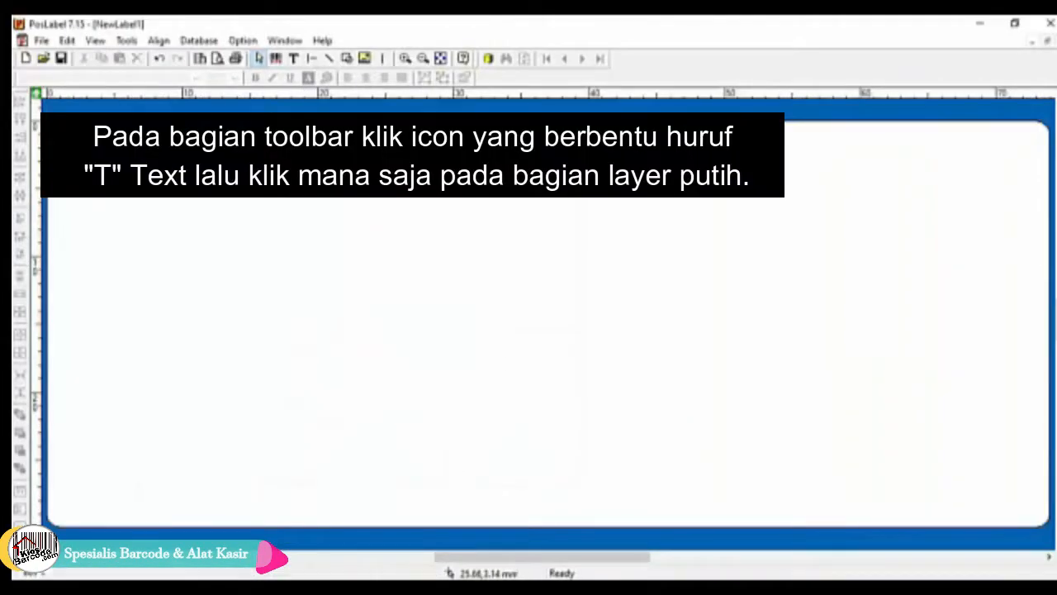
Place a text object in the upper middle of the label with the content "Kopi Hitam".
{"action": "left_click", "coordinate": [295, 59]}
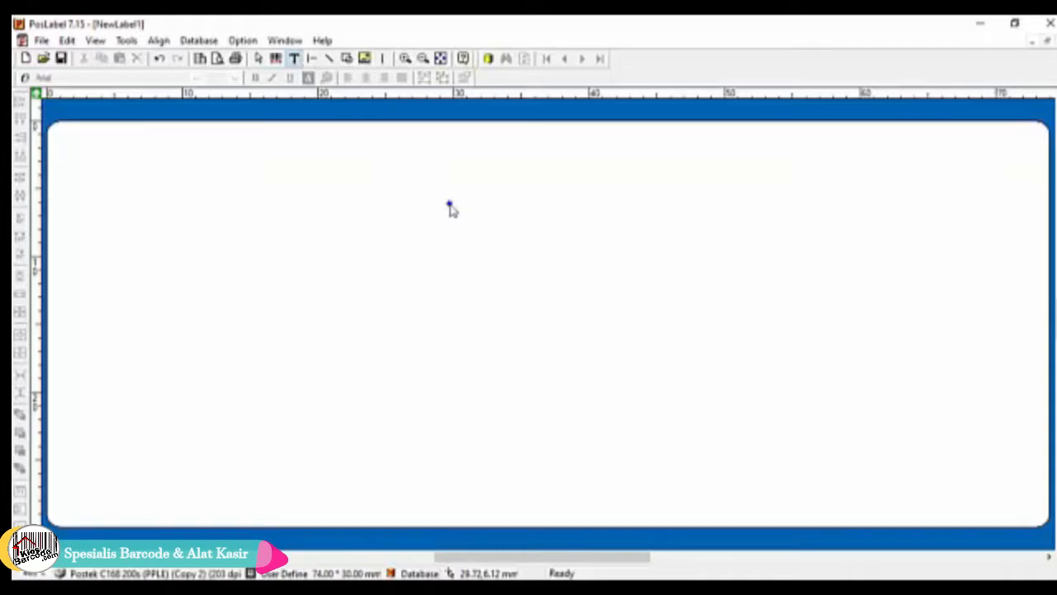
{"action": "left_click", "coordinate": [451, 207]}
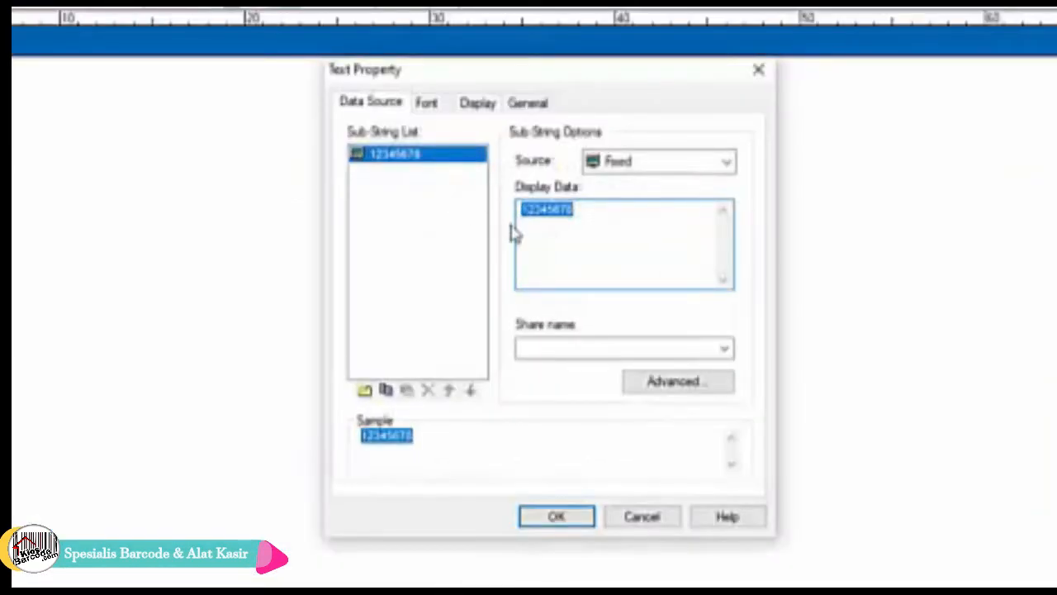
{"action": "type", "text": "Kio"}
{"action": "key", "text": "BackSpace"}
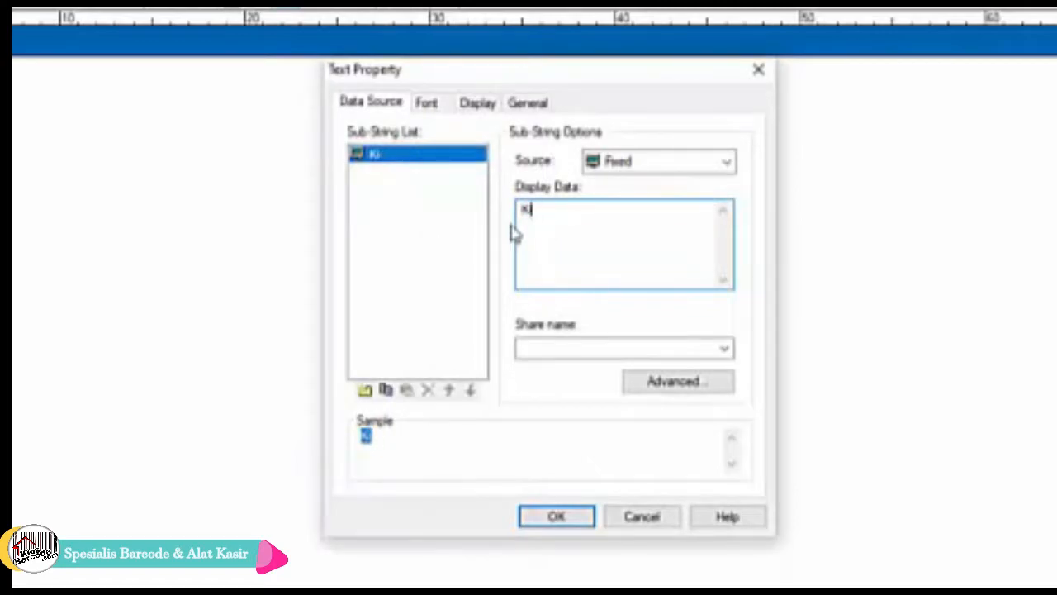
{"action": "key", "text": "BackSpace"}
{"action": "type", "text": "opi Hitam"}
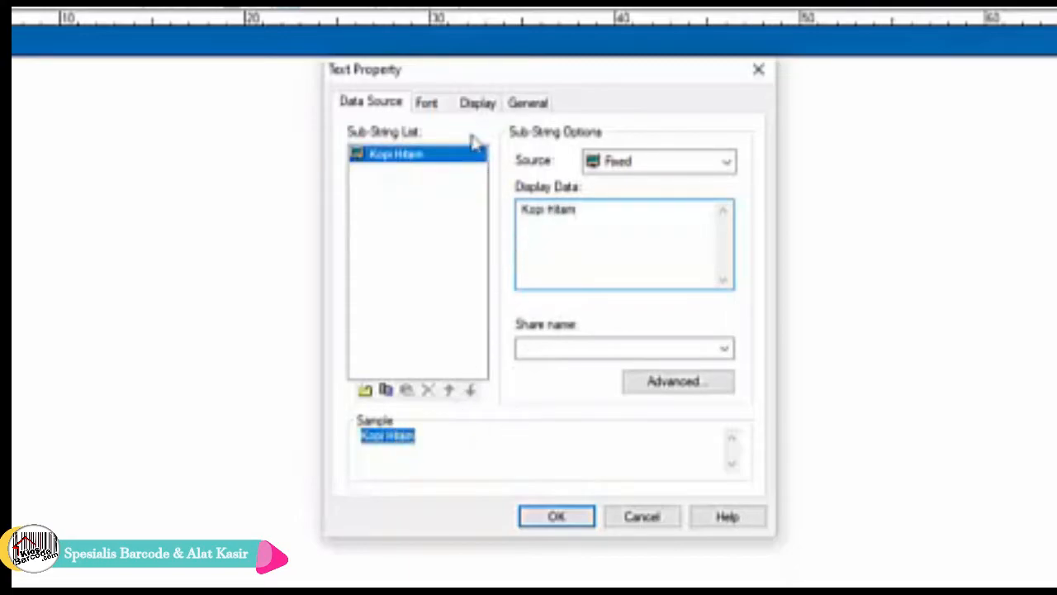
Format the new text in bold at 11 points and apply the text properties.
{"action": "left_click", "coordinate": [426, 104]}
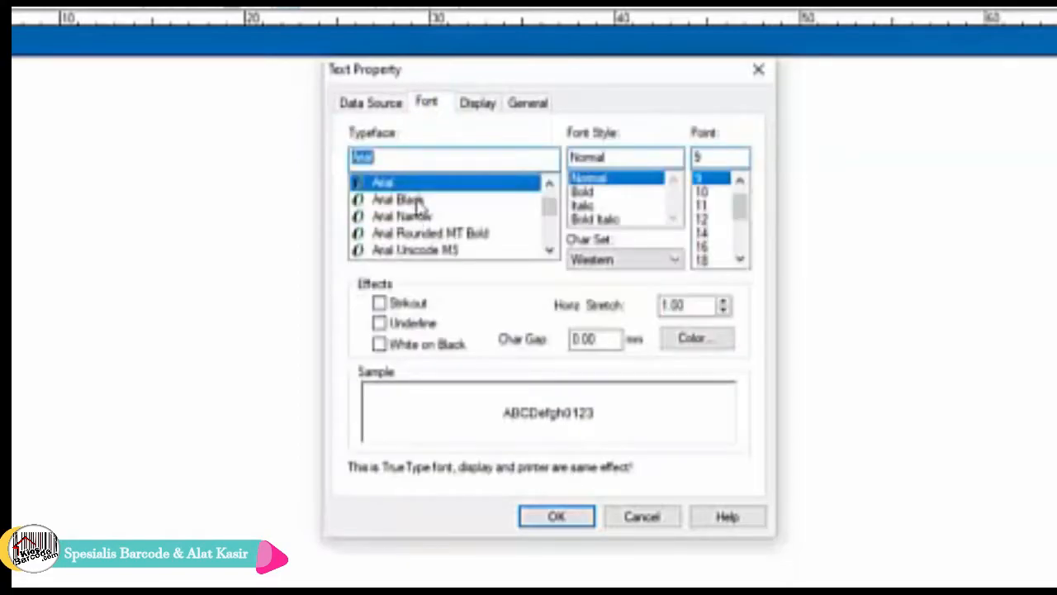
{"action": "left_click", "coordinate": [588, 192]}
{"action": "left_click", "coordinate": [709, 206]}
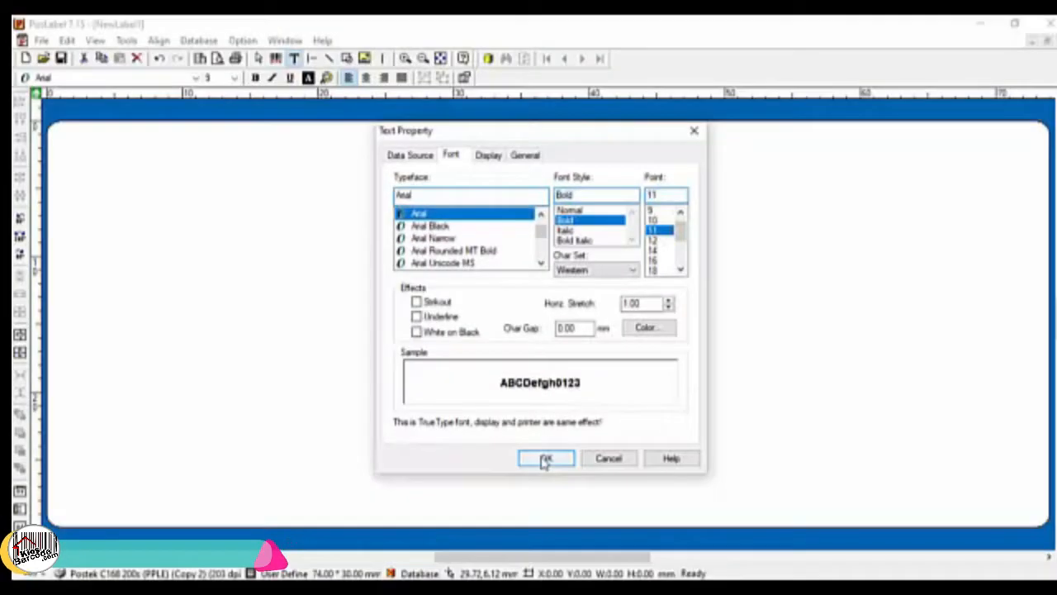
{"action": "left_click", "coordinate": [544, 460]}
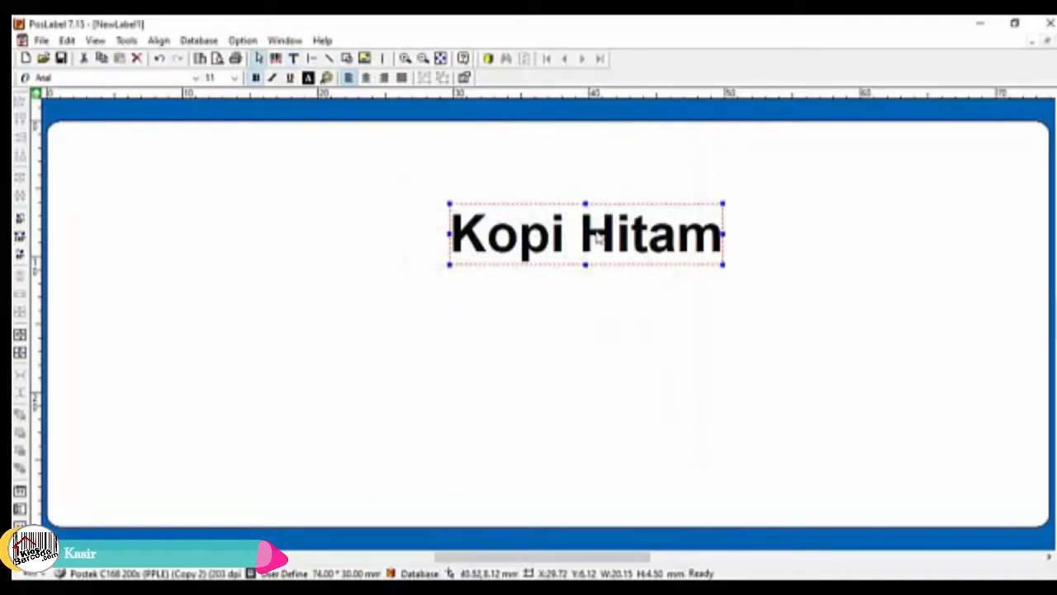
Move the "Kopi Hitam" text up to about X 28.4 mm, Y 3.8 mm and deselect it.
{"action": "left_click_drag", "start_coordinate": [598, 237], "coordinate": [594, 206]}
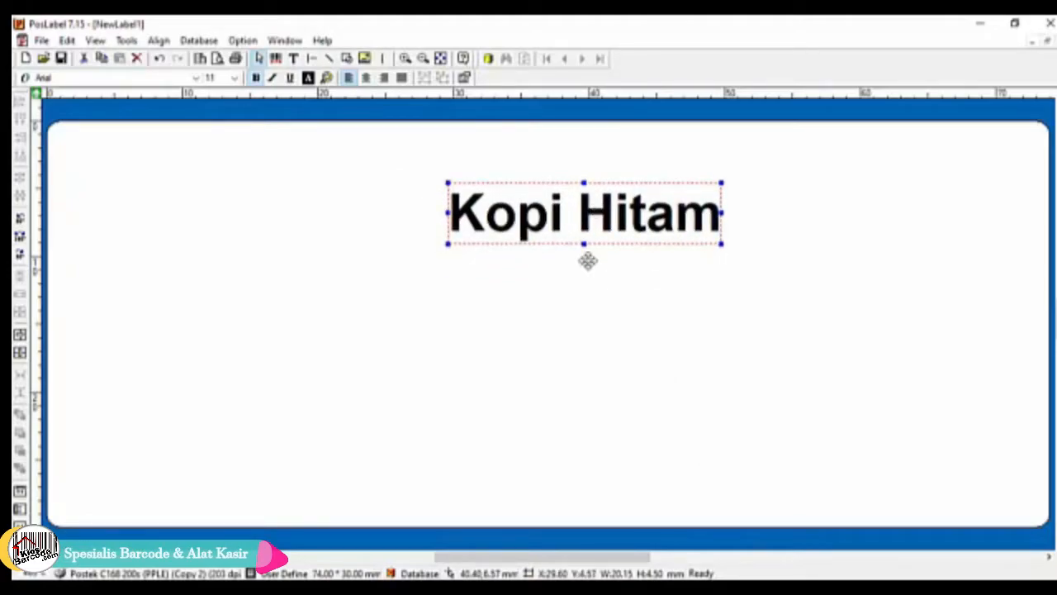
{"action": "left_click_drag", "start_coordinate": [590, 215], "coordinate": [575, 198]}
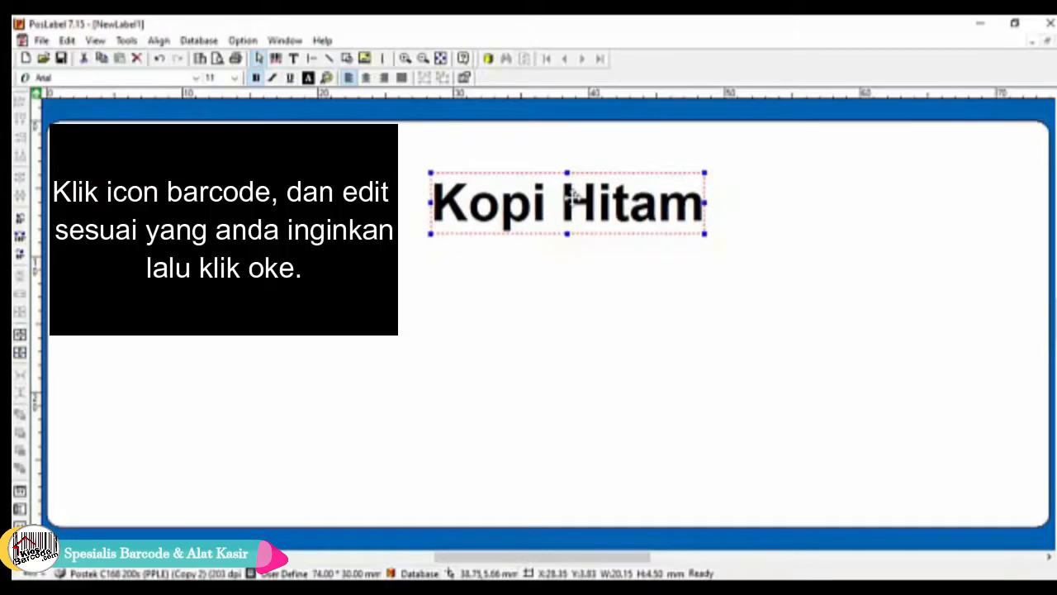
{"action": "left_click", "coordinate": [569, 304]}
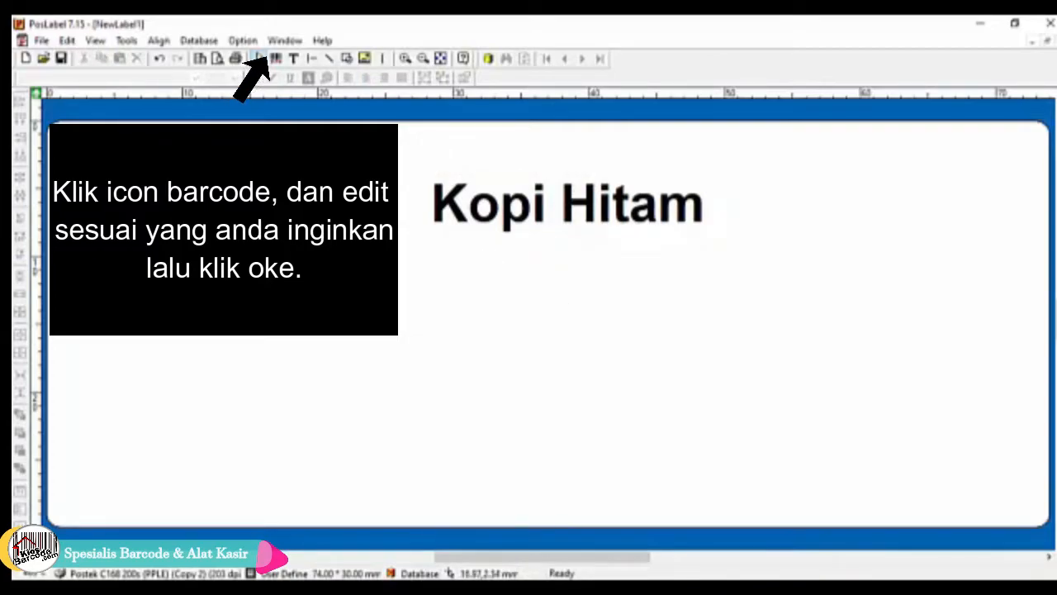
Place a barcode object below the "Kopi Hitam" text and set its display data to 233469800.
{"action": "left_click", "coordinate": [276, 59]}
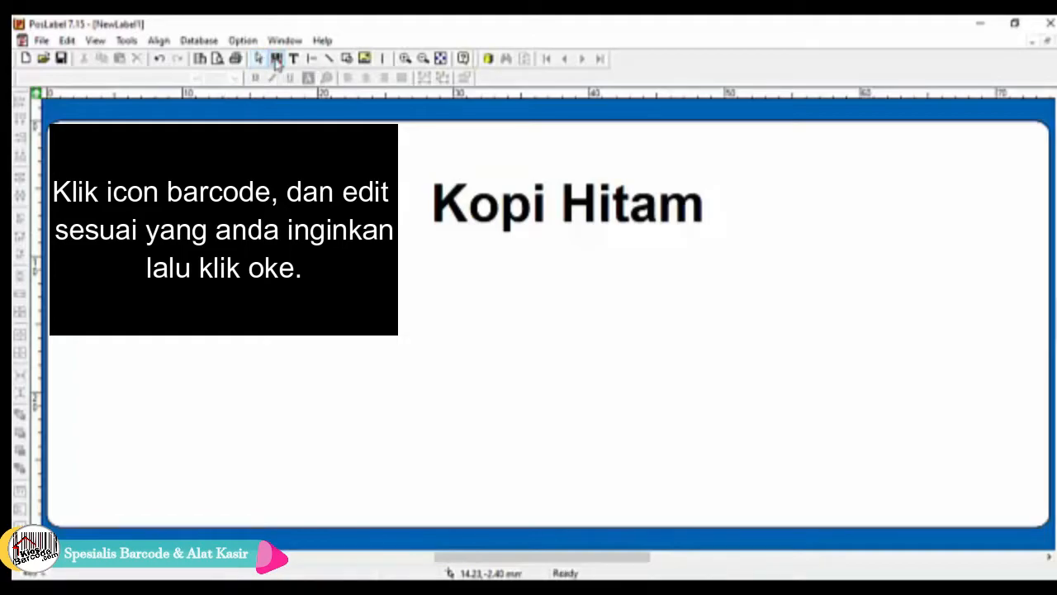
{"action": "left_click", "coordinate": [363, 293]}
{"action": "left_click", "coordinate": [364, 293]}
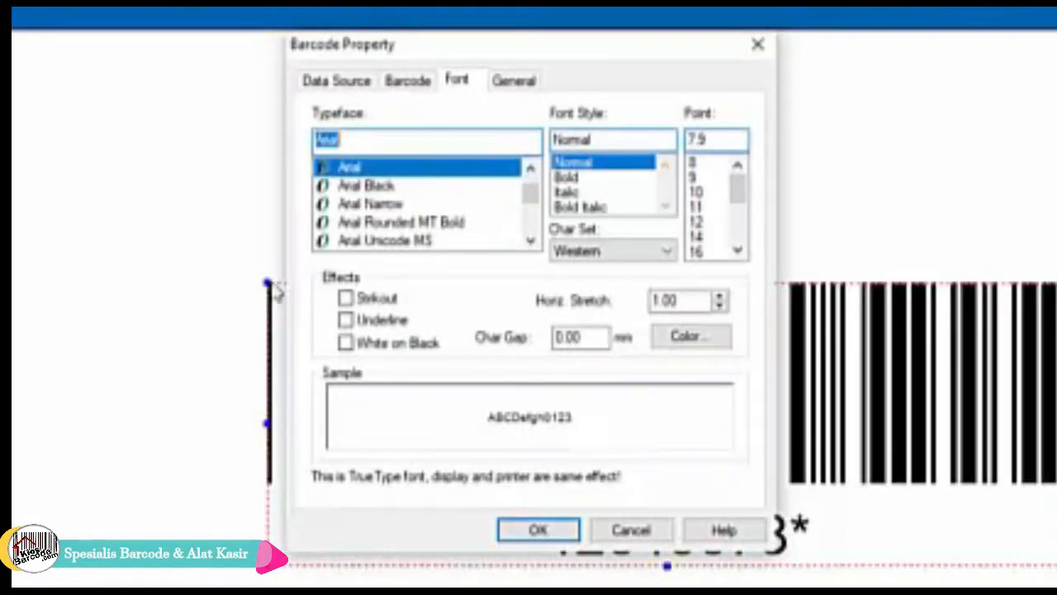
{"action": "left_click", "coordinate": [355, 86]}
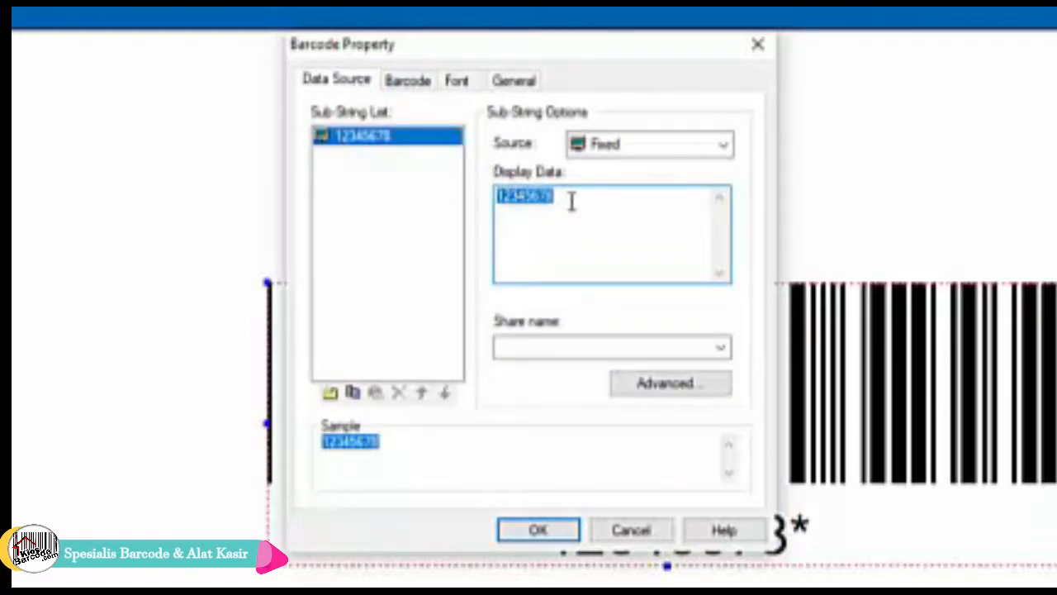
{"action": "type", "text": "23346"}
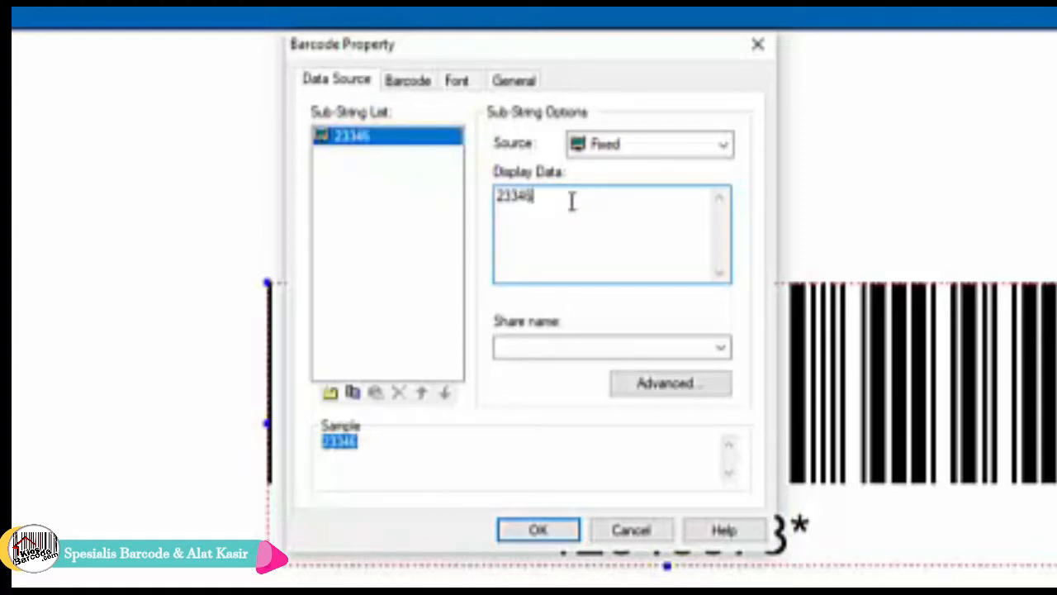
{"action": "type", "text": "9800"}
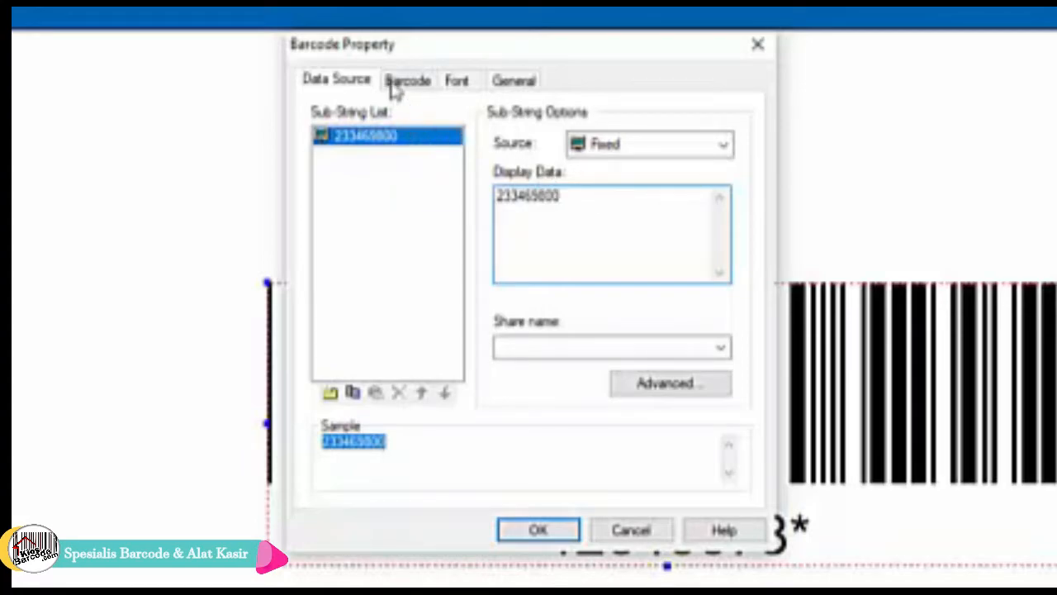
Set the barcode type to Code 128 and format its human-readable text in bold at 10 points.
{"action": "left_click", "coordinate": [419, 90]}
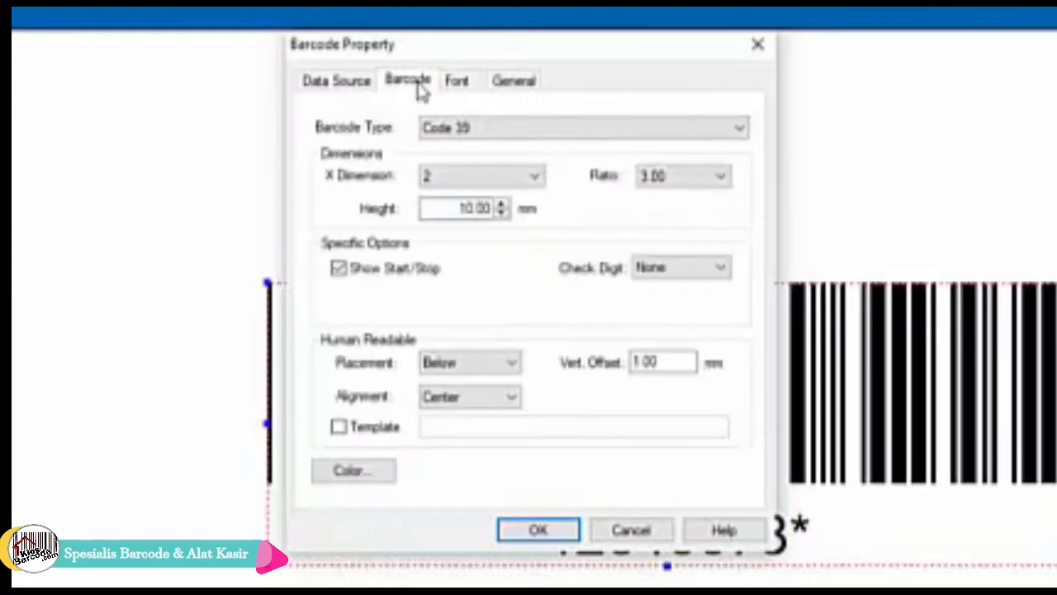
{"action": "left_click", "coordinate": [481, 132]}
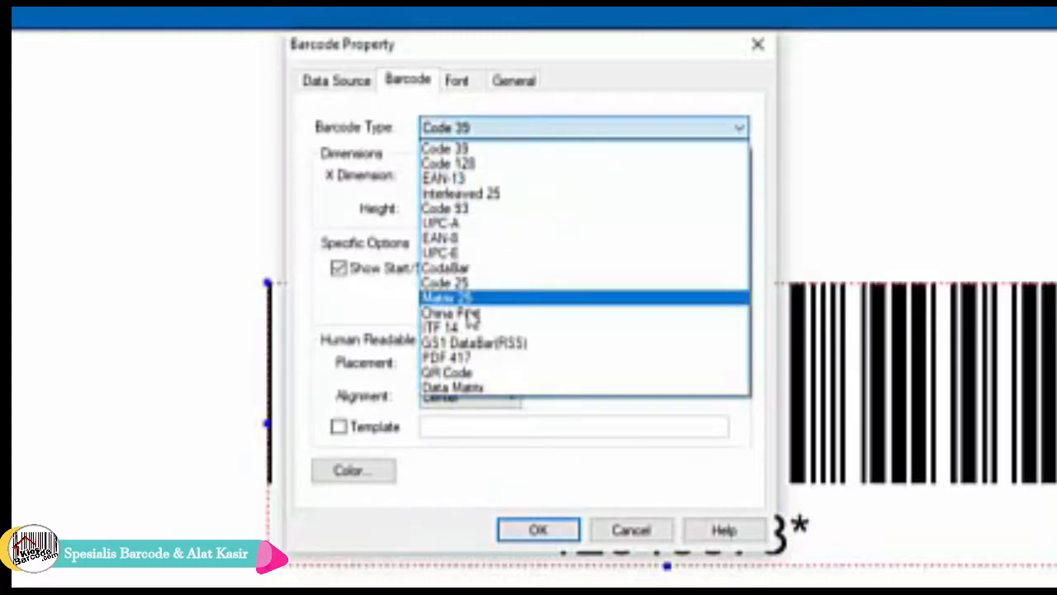
{"action": "left_click", "coordinate": [470, 164]}
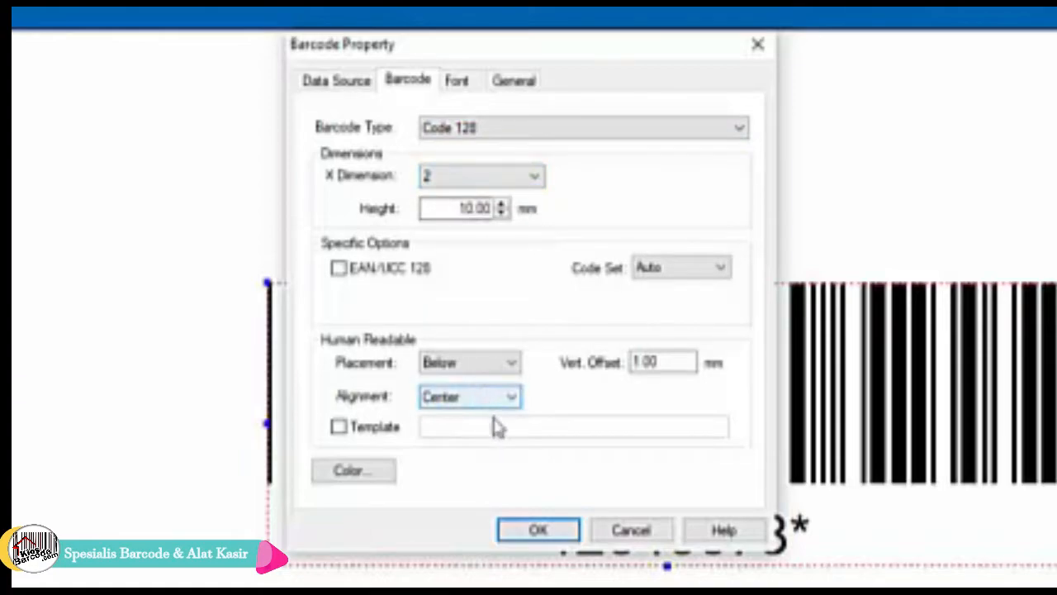
{"action": "left_click", "coordinate": [465, 86]}
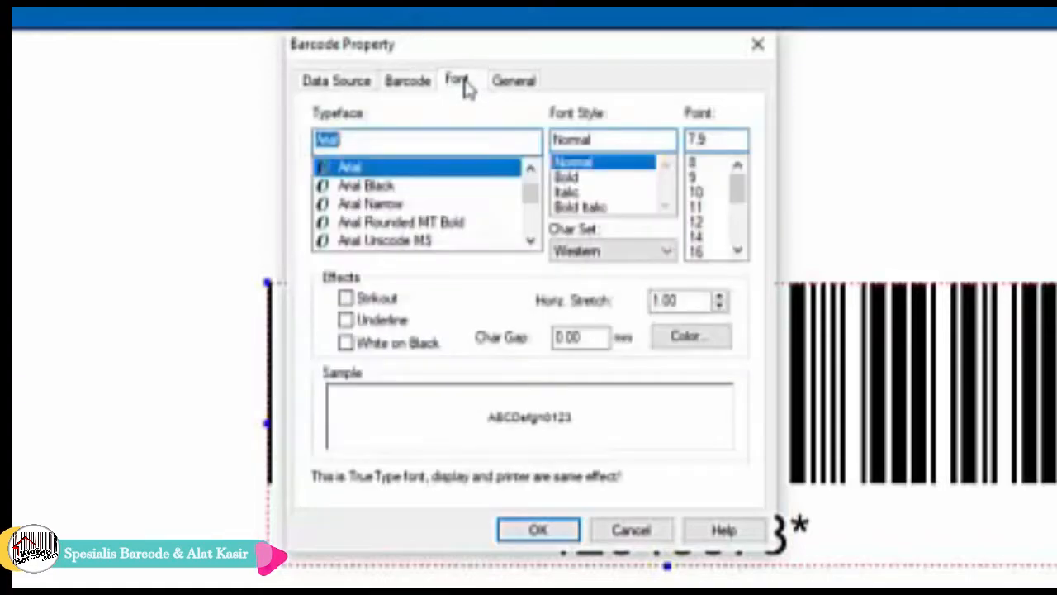
{"action": "left_click", "coordinate": [578, 176]}
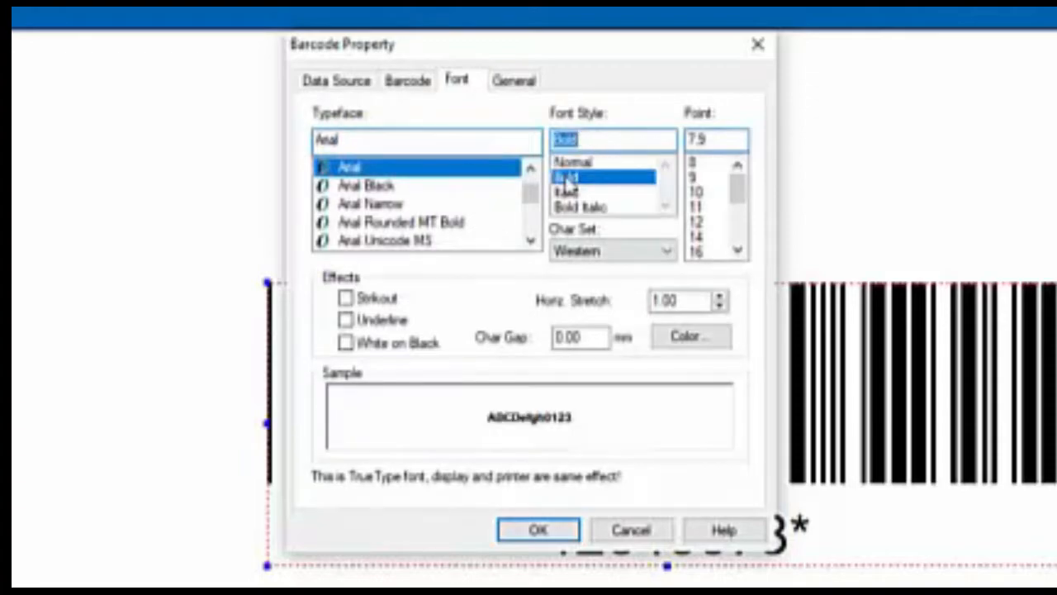
{"action": "left_click", "coordinate": [697, 192]}
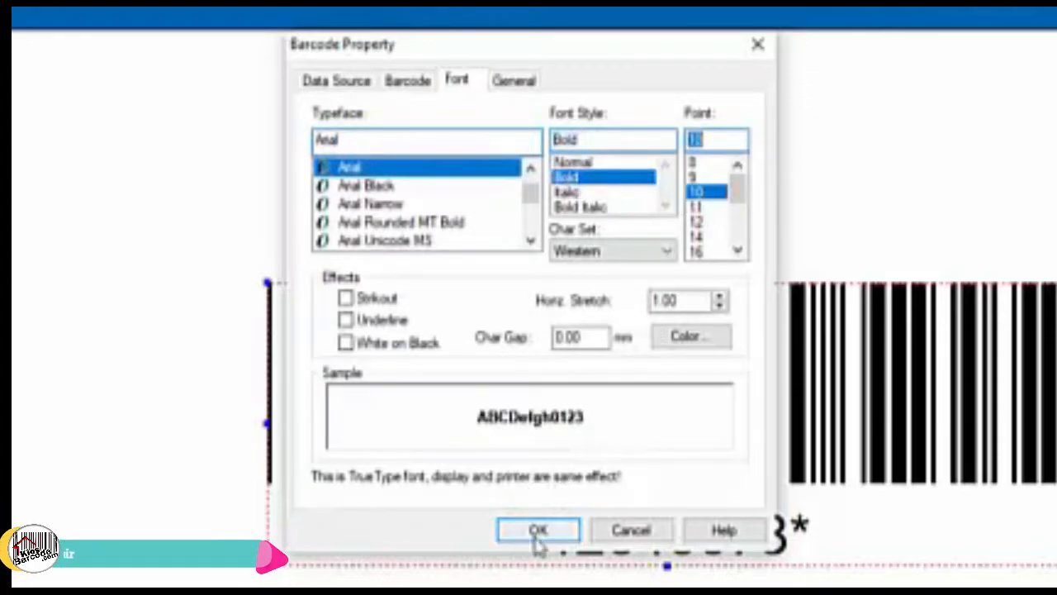
{"action": "left_click", "coordinate": [512, 81]}
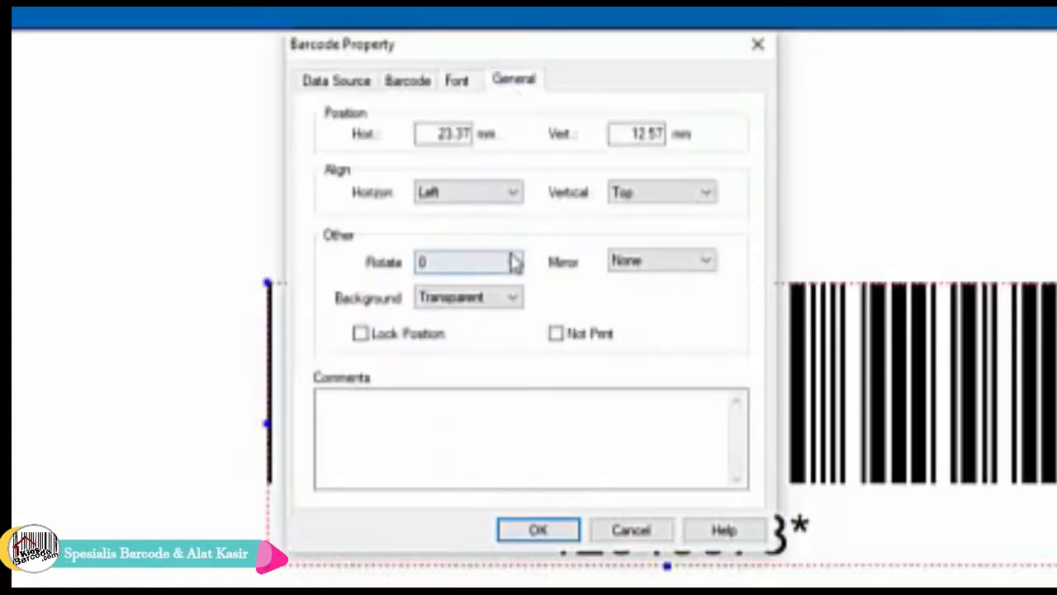
{"action": "left_click", "coordinate": [514, 202]}
{"action": "left_click", "coordinate": [454, 133]}
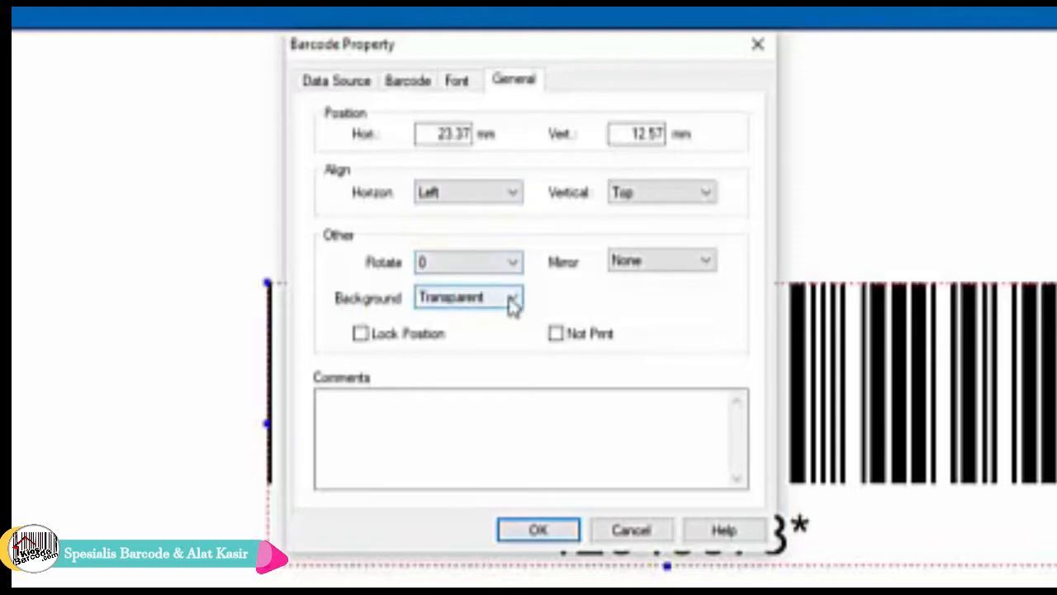
{"action": "left_click", "coordinate": [457, 83]}
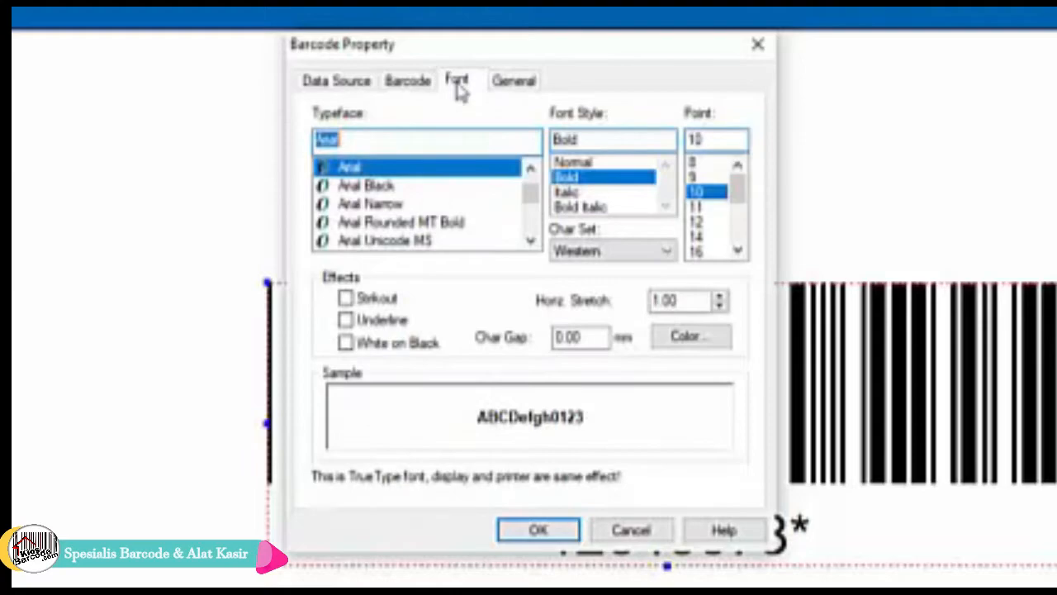
Align the barcode's human-readable text to the right and apply the barcode properties.
{"action": "left_click", "coordinate": [416, 89]}
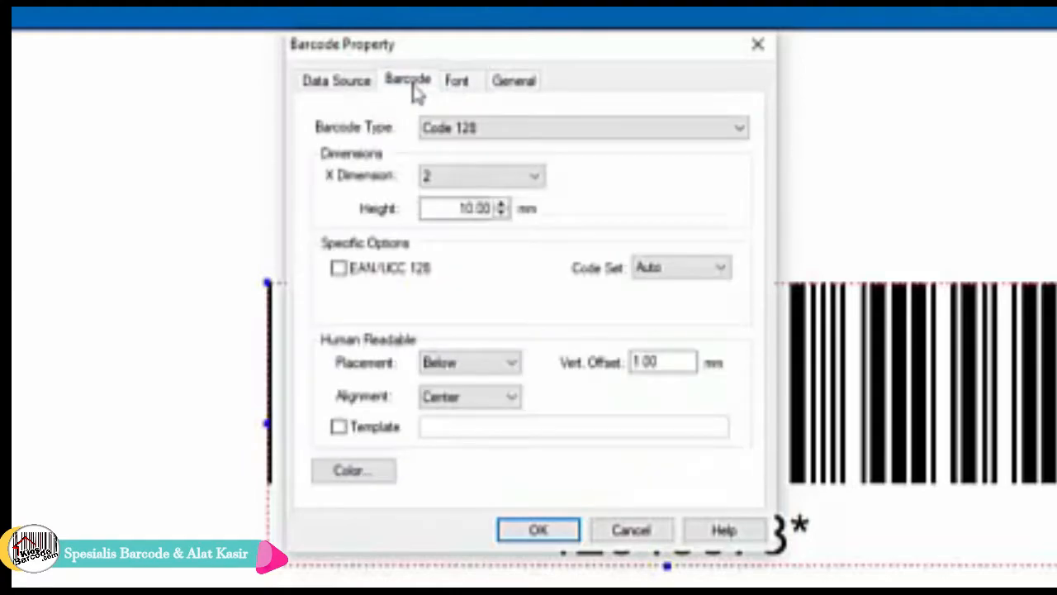
{"action": "left_click", "coordinate": [512, 401]}
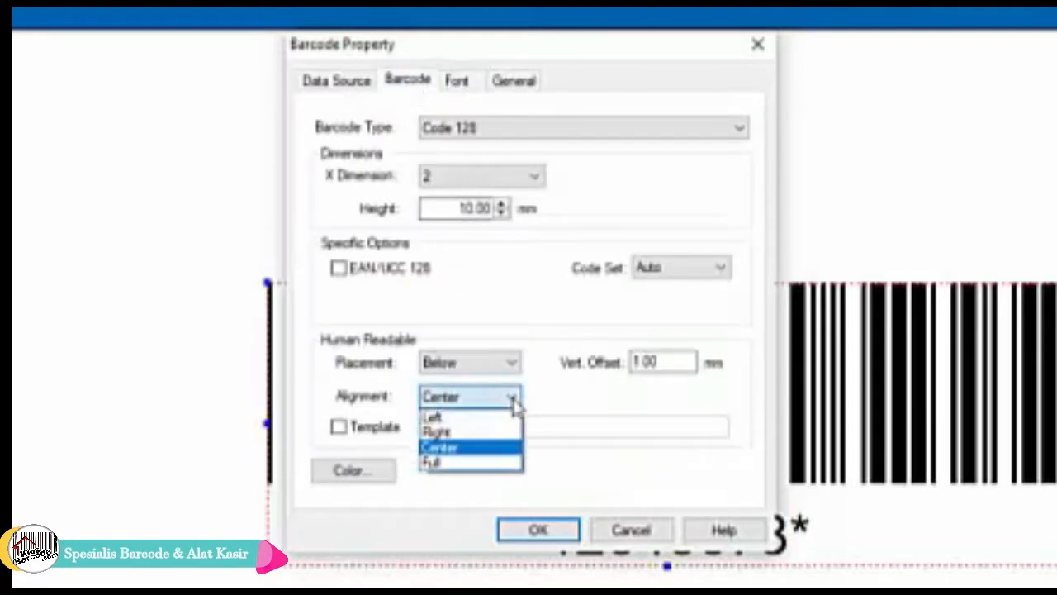
{"action": "left_click", "coordinate": [486, 434]}
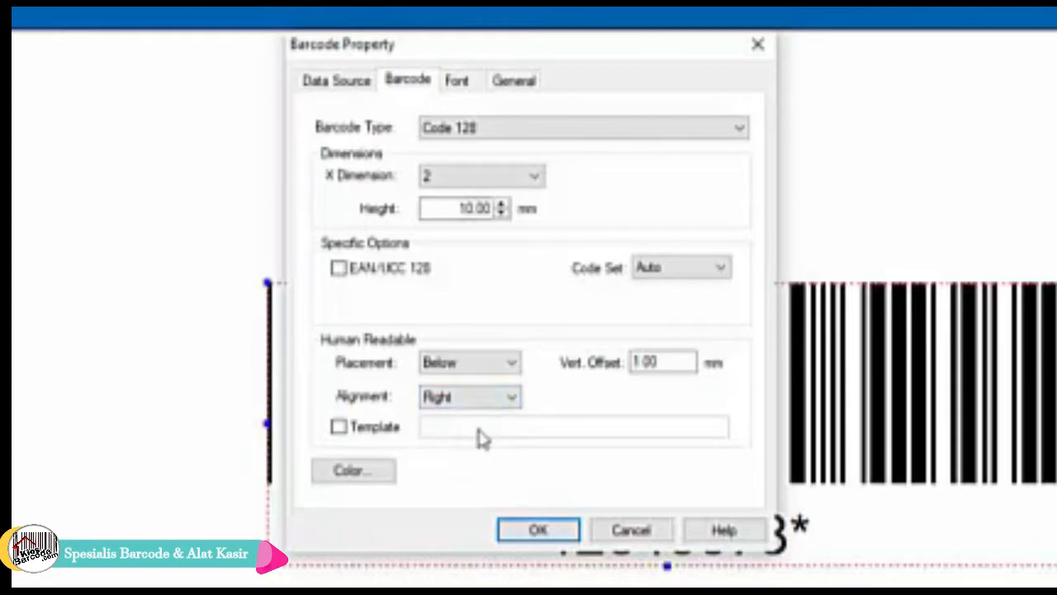
{"action": "left_click", "coordinate": [538, 531]}
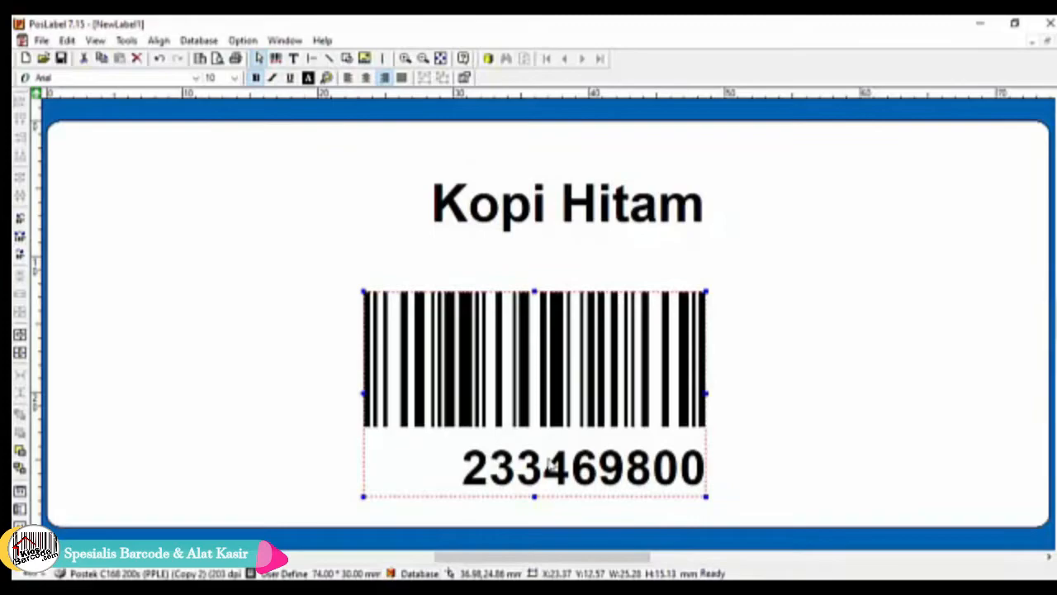
Enlarge the barcode to about 50.6 × 20.3 mm and position it at about X 12.3 mm, Y 7.4 mm.
{"action": "left_click_drag", "start_coordinate": [364, 396], "coordinate": [85, 372]}
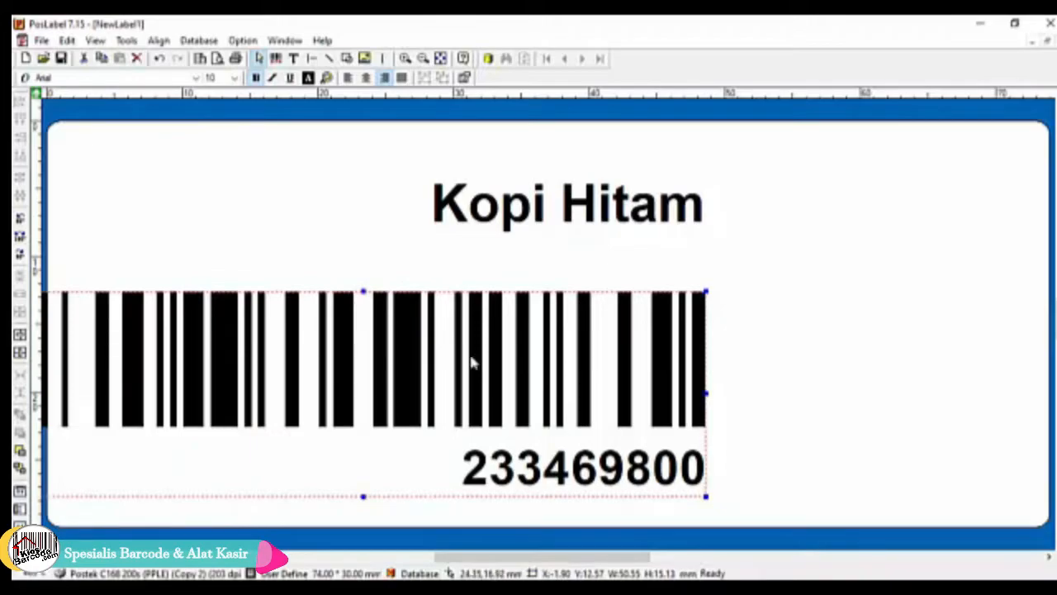
{"action": "left_click_drag", "start_coordinate": [363, 295], "coordinate": [370, 239]}
{"action": "left_click_drag", "start_coordinate": [404, 295], "coordinate": [596, 288]}
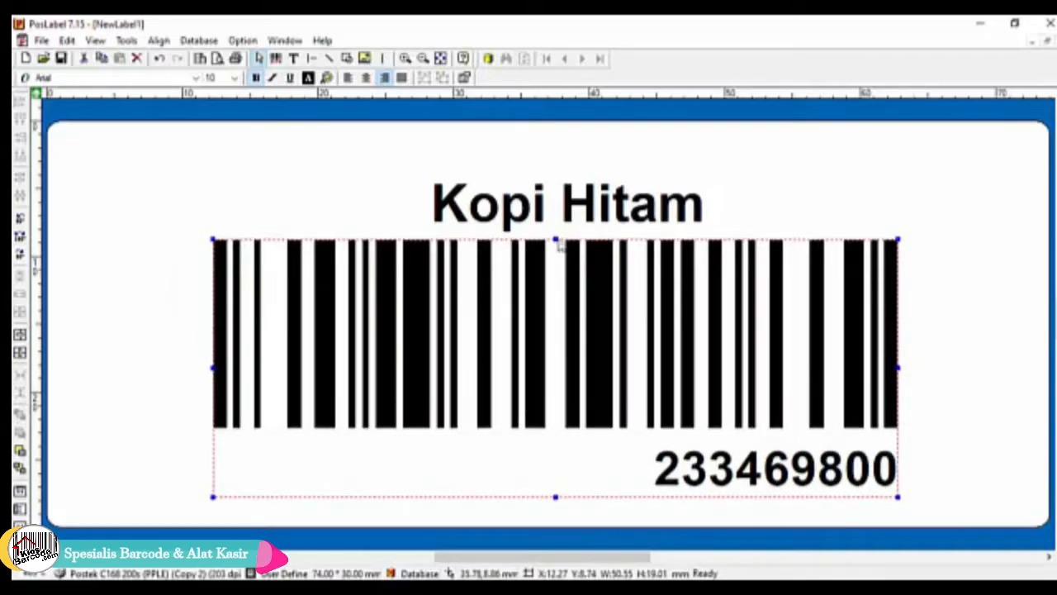
{"action": "left_click_drag", "start_coordinate": [555, 238], "coordinate": [555, 222]}
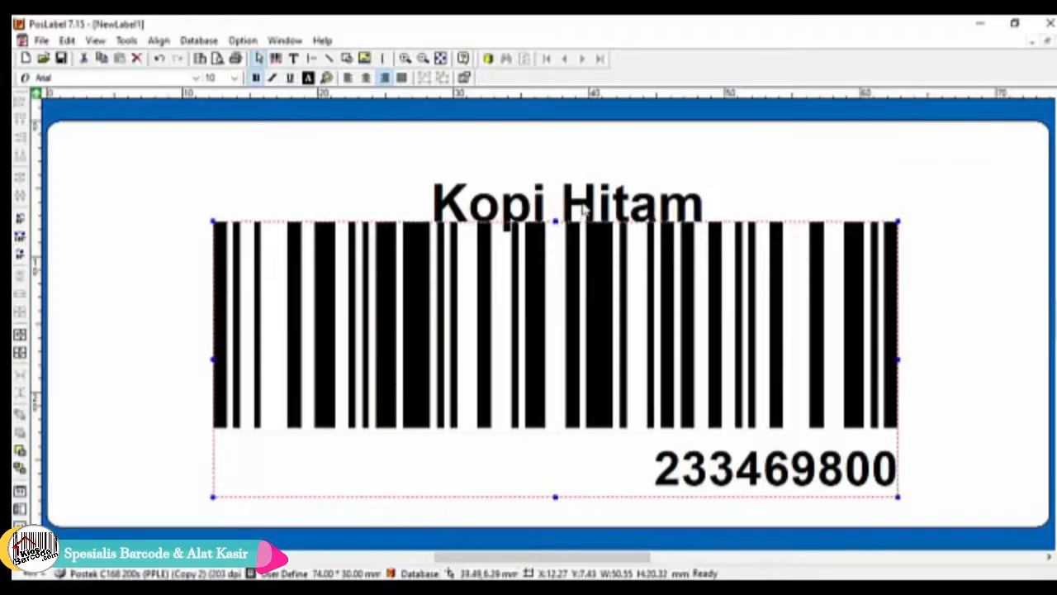
Move the "Kopi Hitam" text up clear of the barcode, to about Y 2.6 mm.
{"action": "left_click", "coordinate": [584, 205]}
{"action": "left_click_drag", "start_coordinate": [582, 203], "coordinate": [582, 183]}
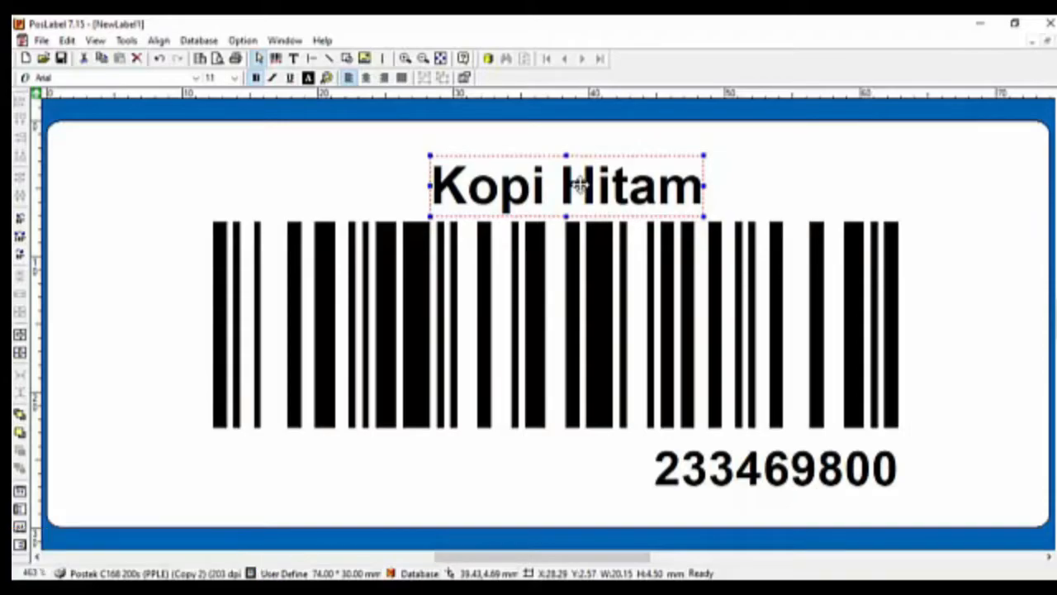
{"action": "left_click", "coordinate": [472, 460]}
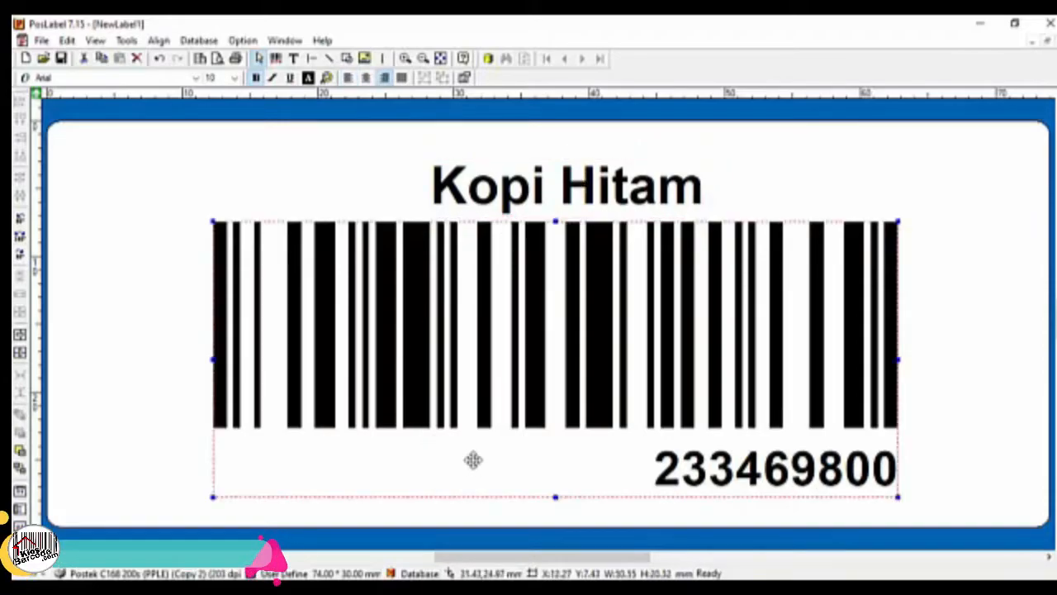
Place a text object below the left end of the barcode with the content "Rp. 10.000,-".
{"action": "left_click", "coordinate": [294, 60]}
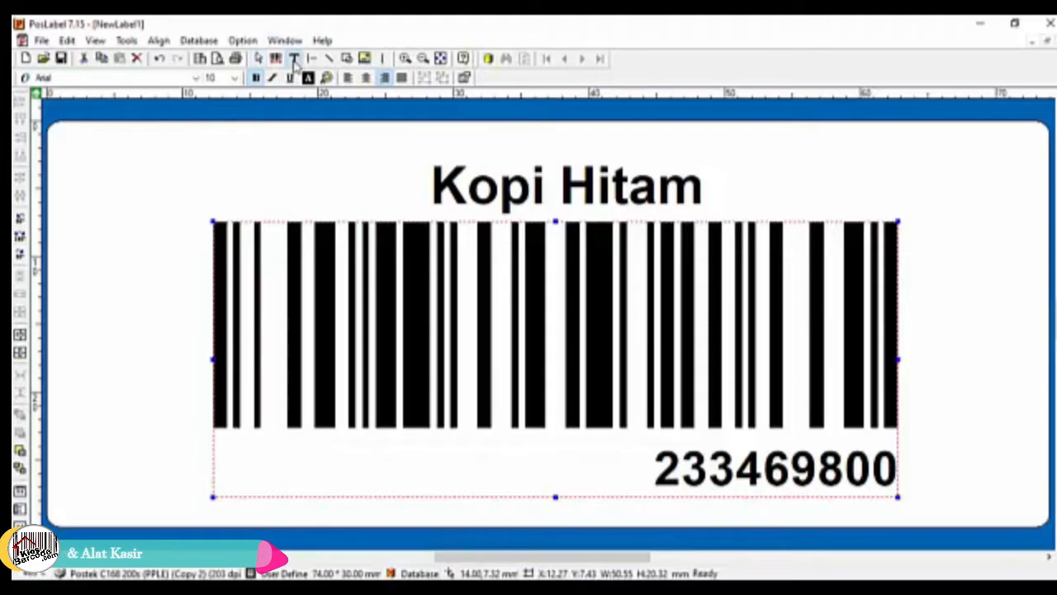
{"action": "left_click", "coordinate": [233, 473]}
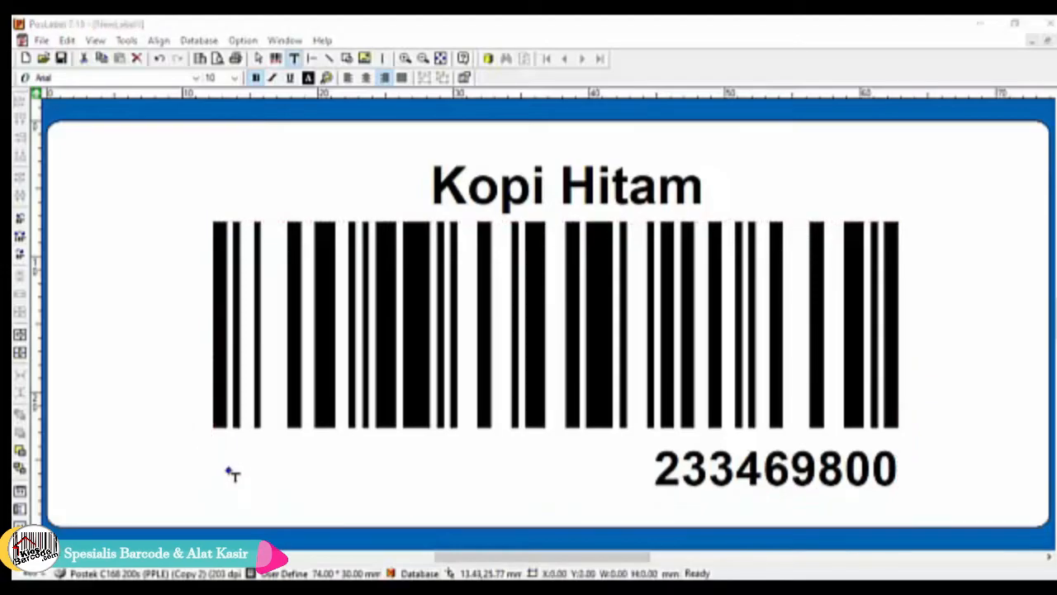
{"action": "left_click", "coordinate": [233, 473]}
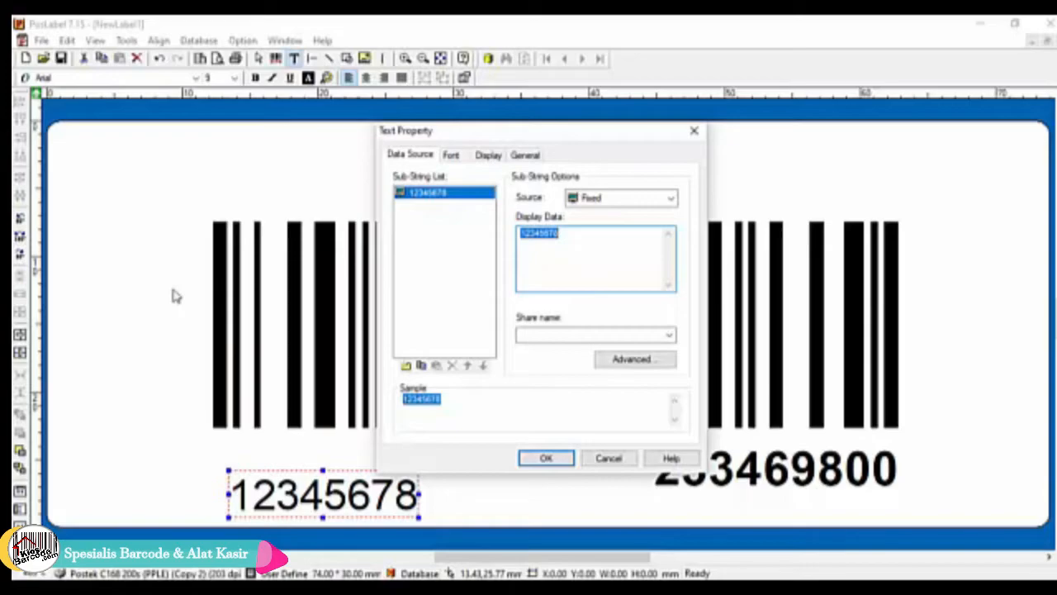
{"action": "type", "text": "R"}
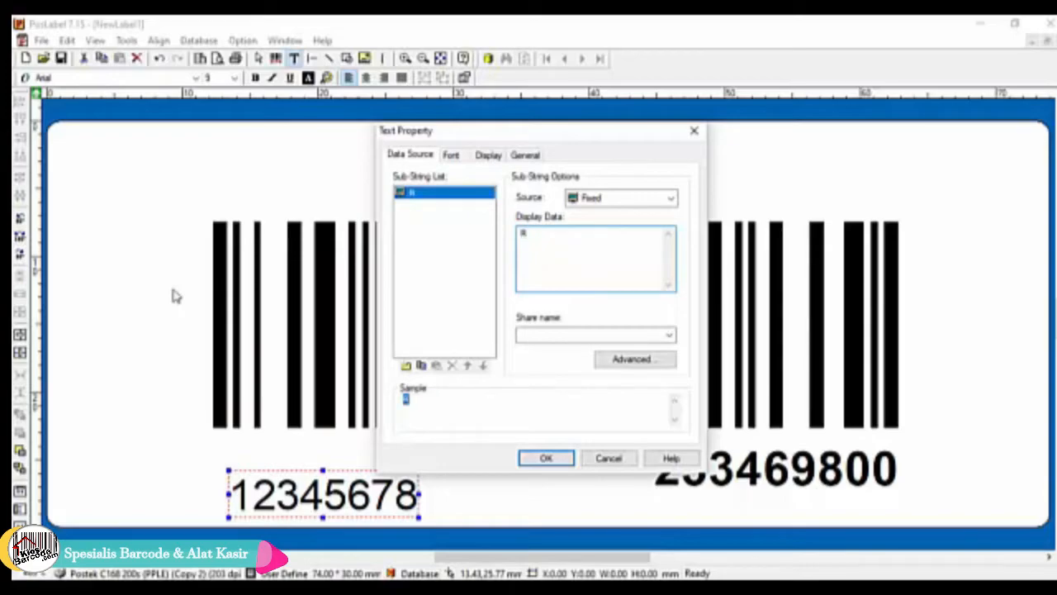
{"action": "type", "text": "p"}
{"action": "type", "text": "10.000,-"}
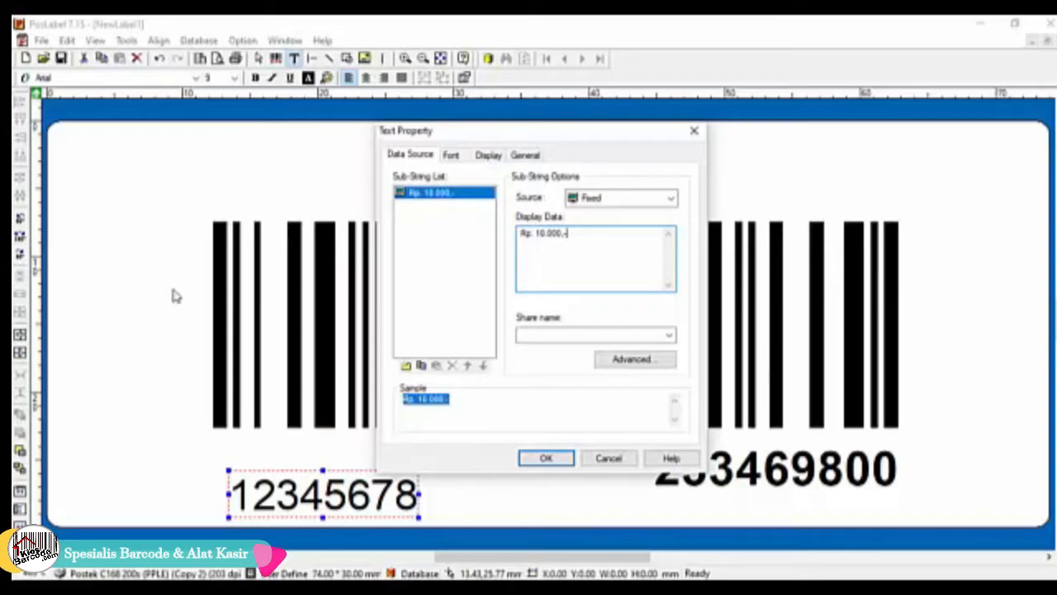
Format the price text in bold at 10 points and apply the text properties.
{"action": "left_click", "coordinate": [450, 157]}
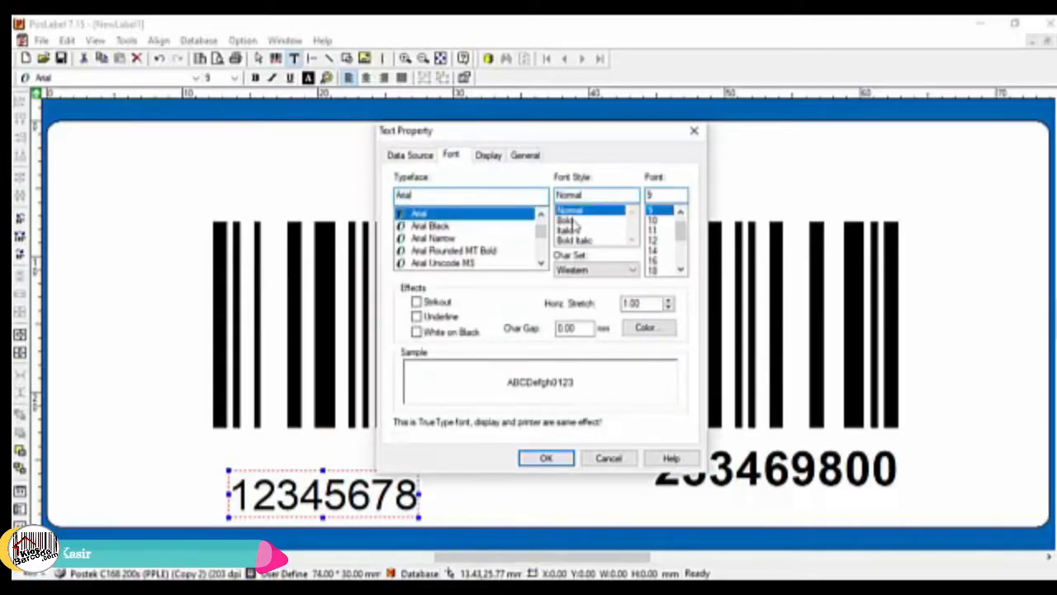
{"action": "left_click", "coordinate": [587, 220]}
{"action": "left_click", "coordinate": [652, 221]}
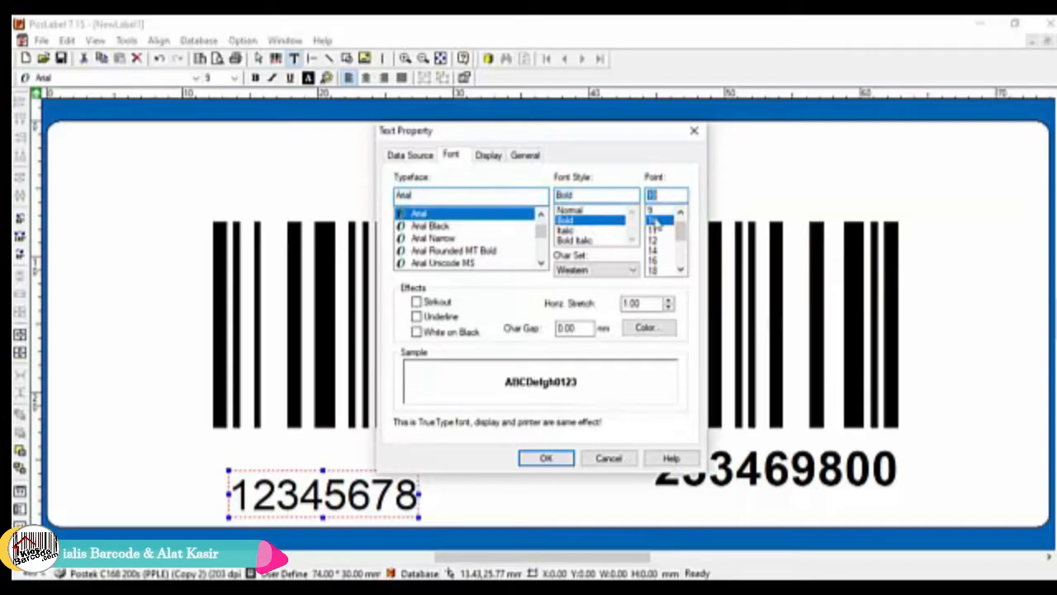
{"action": "left_click", "coordinate": [546, 461]}
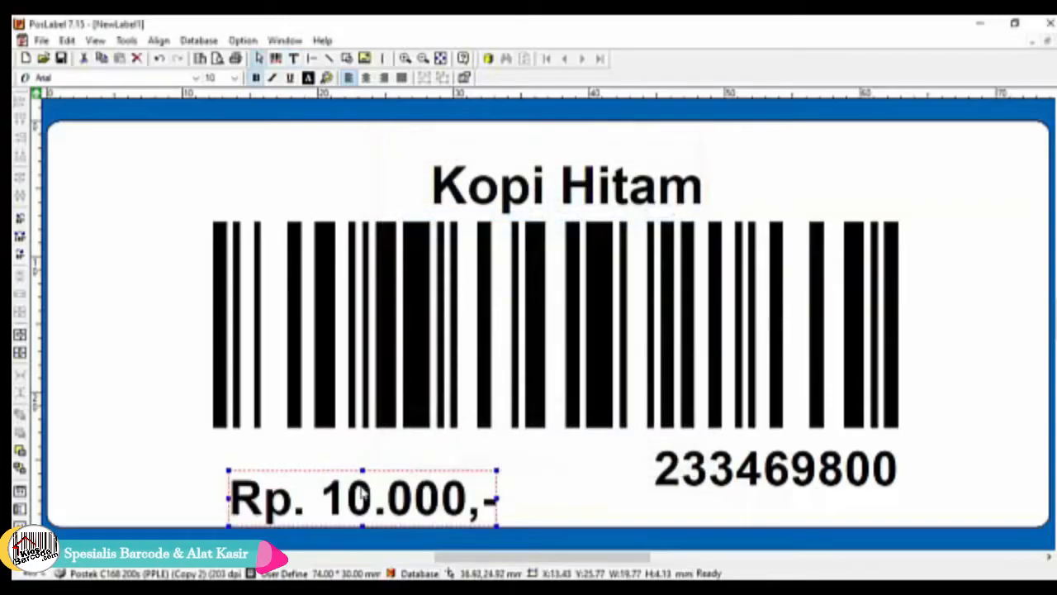
Move the price text level with the barcode number, to about X 12.1 mm, Y 23.5 mm, and deselect it.
{"action": "left_click_drag", "start_coordinate": [354, 497], "coordinate": [330, 450]}
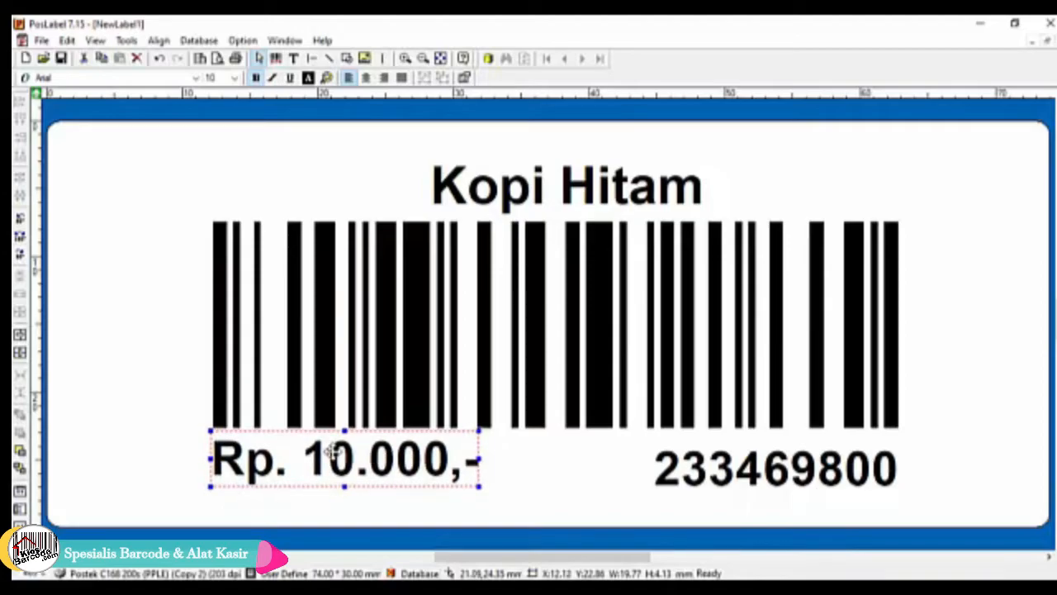
{"action": "left_click_drag", "start_coordinate": [330, 450], "coordinate": [333, 460]}
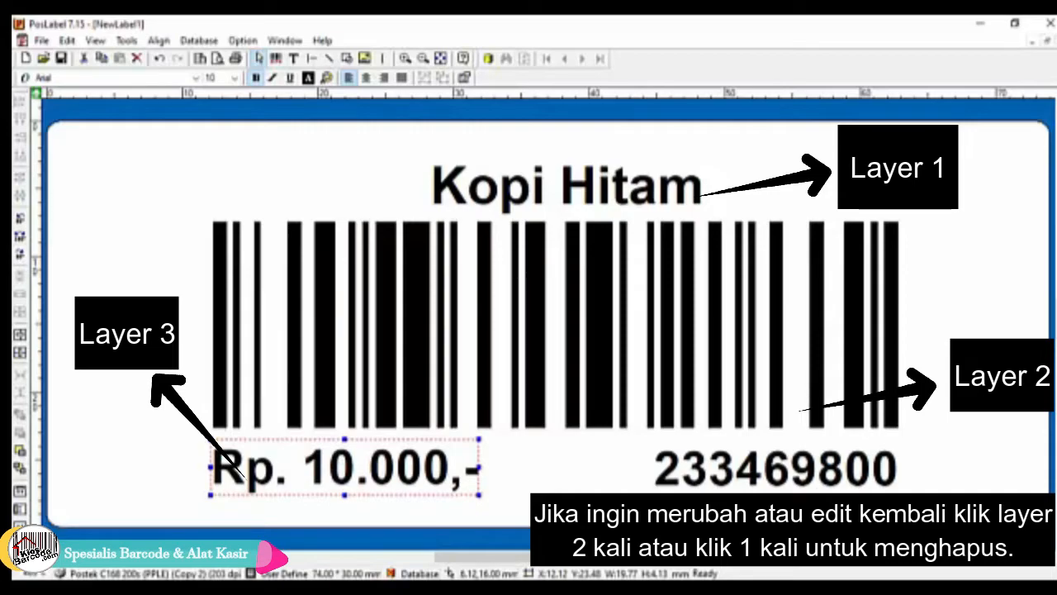
{"action": "left_click", "coordinate": [131, 345]}
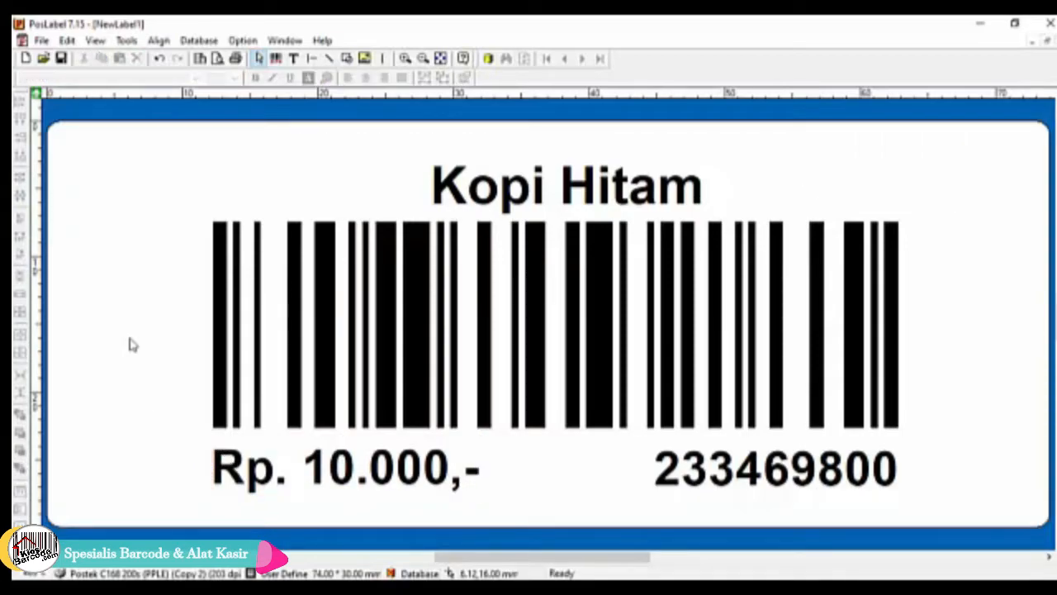
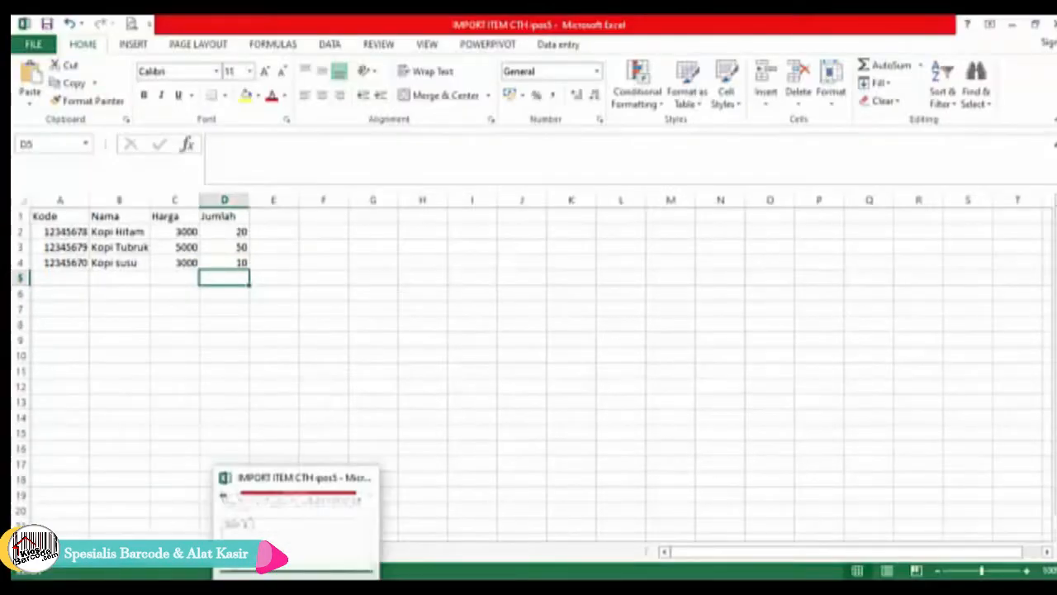
Minimize the Excel item list, launch PosLabel, and place a barcode object in the lower middle of the blank 74 × 30 mm label.
{"action": "left_click", "coordinate": [296, 588]}
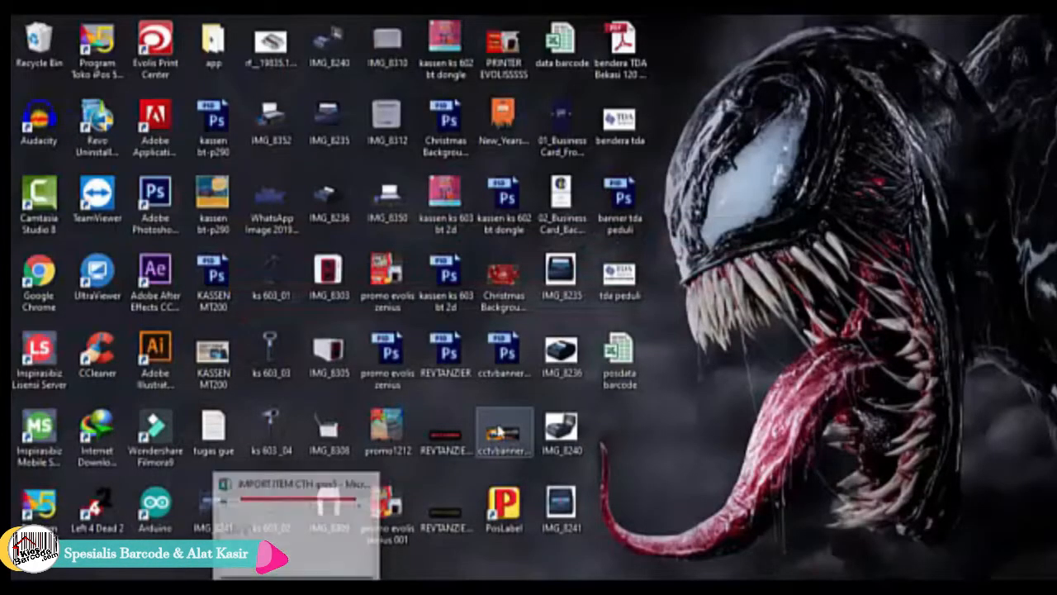
{"action": "double_click", "coordinate": [497, 498]}
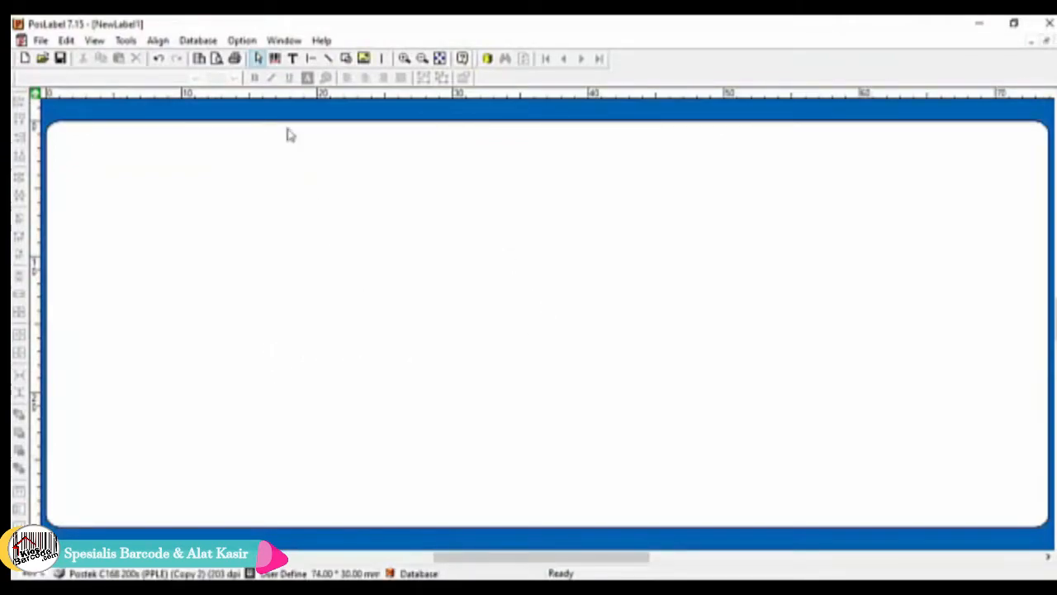
{"action": "left_click", "coordinate": [276, 59]}
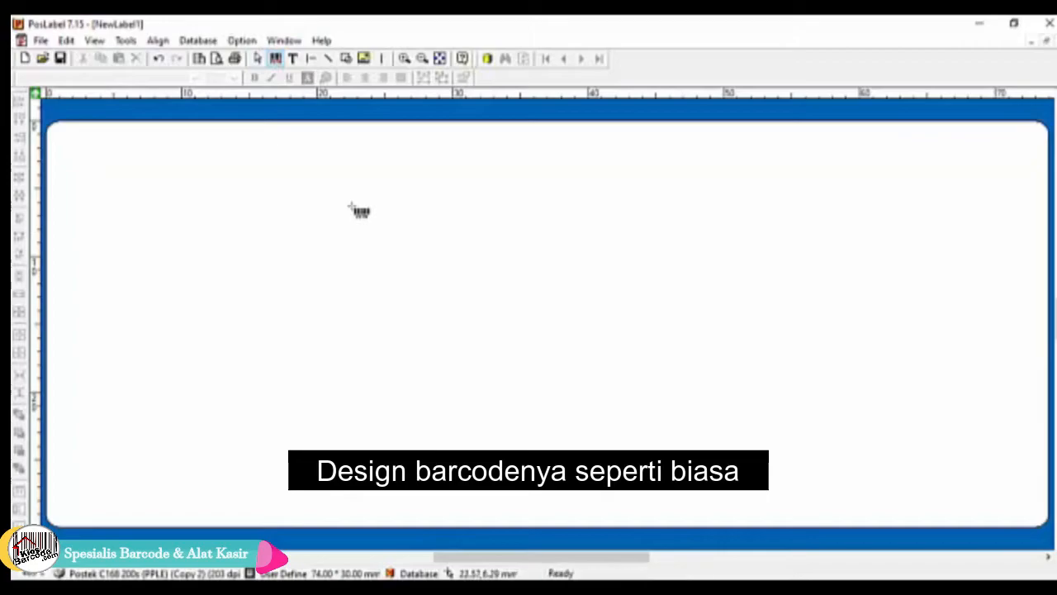
{"action": "left_click", "coordinate": [493, 339]}
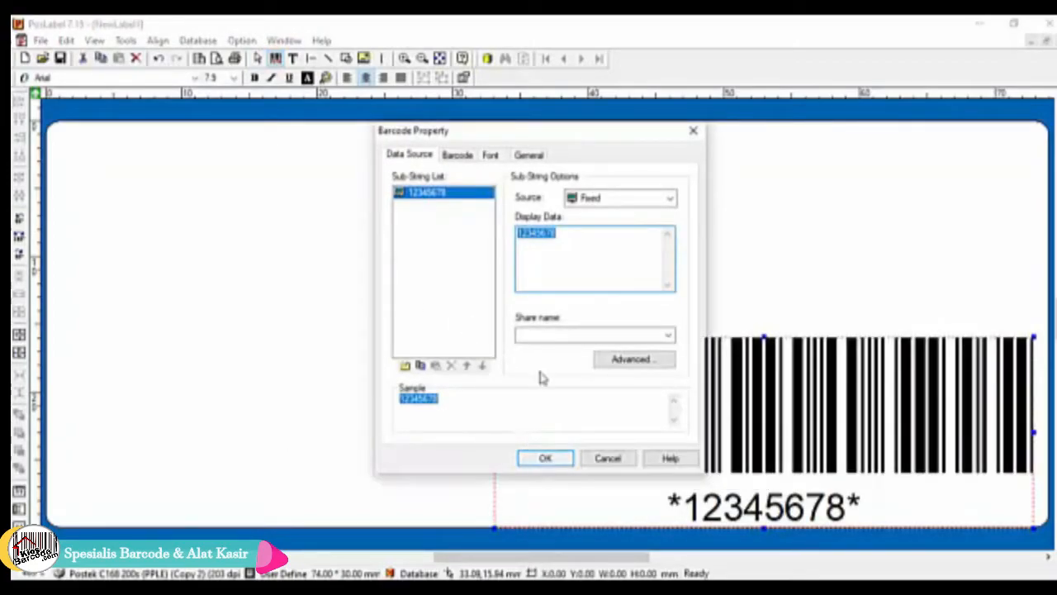
Set the barcode type to Code 128 with its human-readable number aligned right, and apply the barcode properties.
{"action": "left_click", "coordinate": [464, 156]}
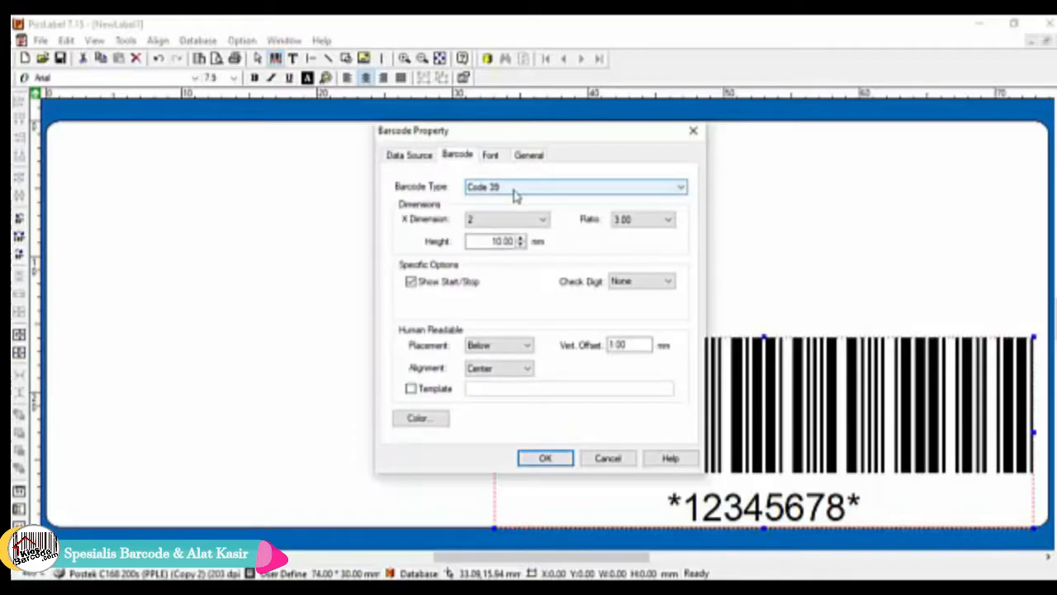
{"action": "left_click", "coordinate": [514, 192]}
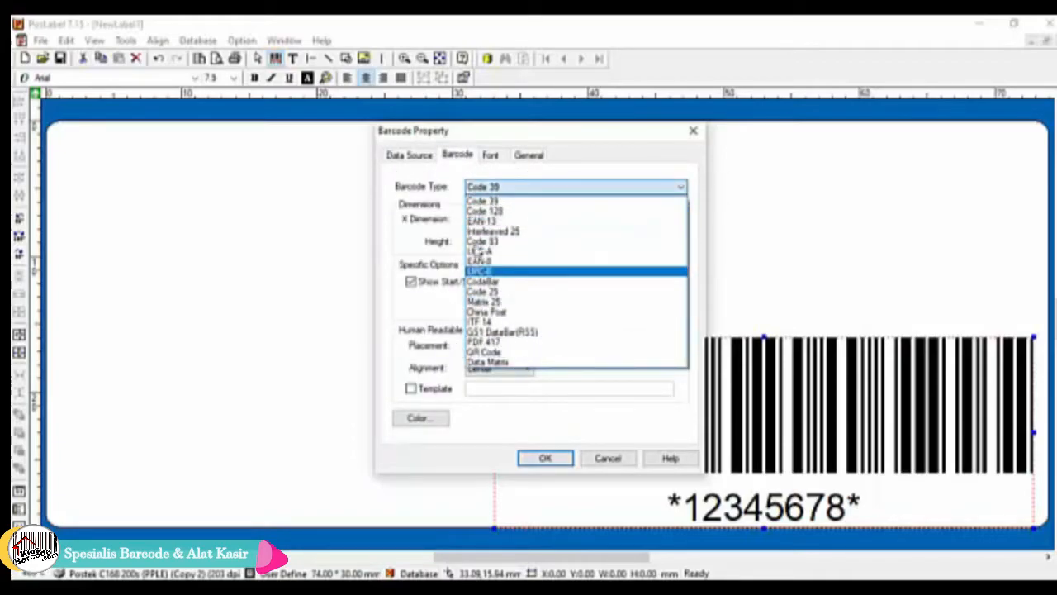
{"action": "left_click", "coordinate": [491, 212]}
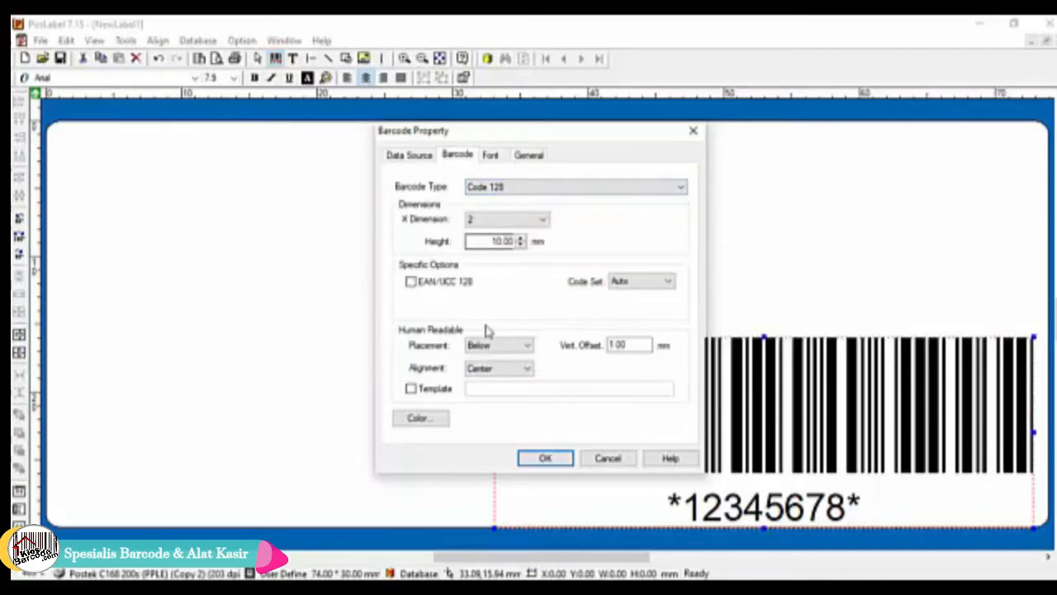
{"action": "left_click", "coordinate": [525, 373]}
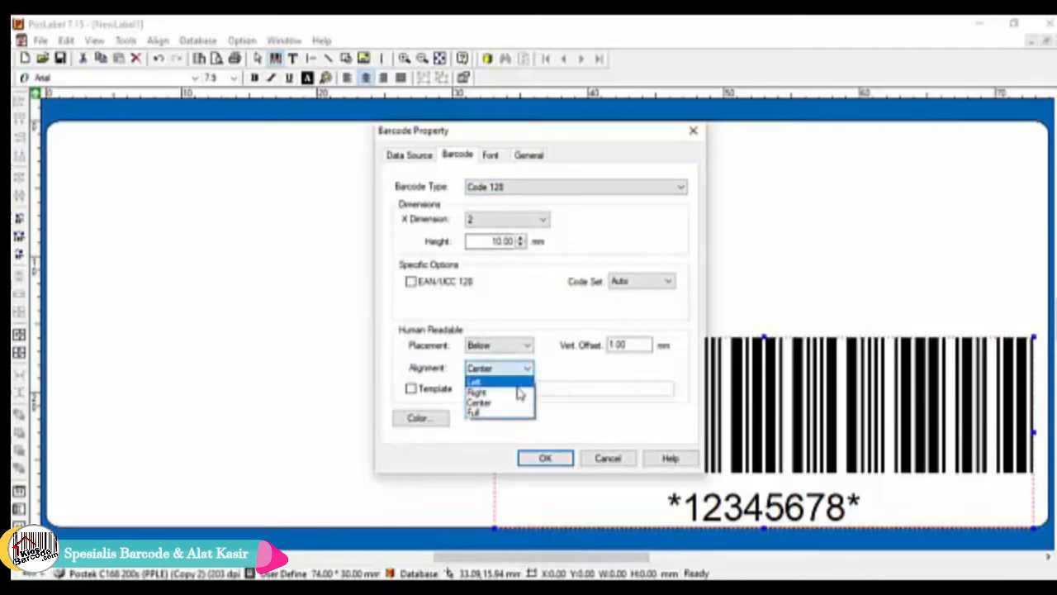
{"action": "left_click", "coordinate": [509, 395]}
{"action": "key", "text": "Up"}
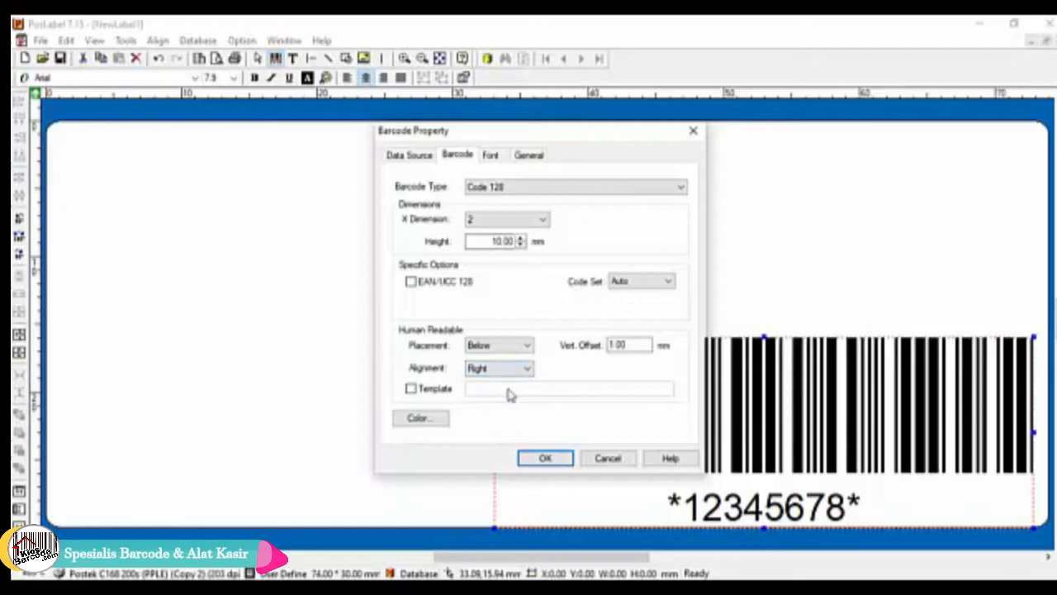
{"action": "left_click", "coordinate": [542, 460]}
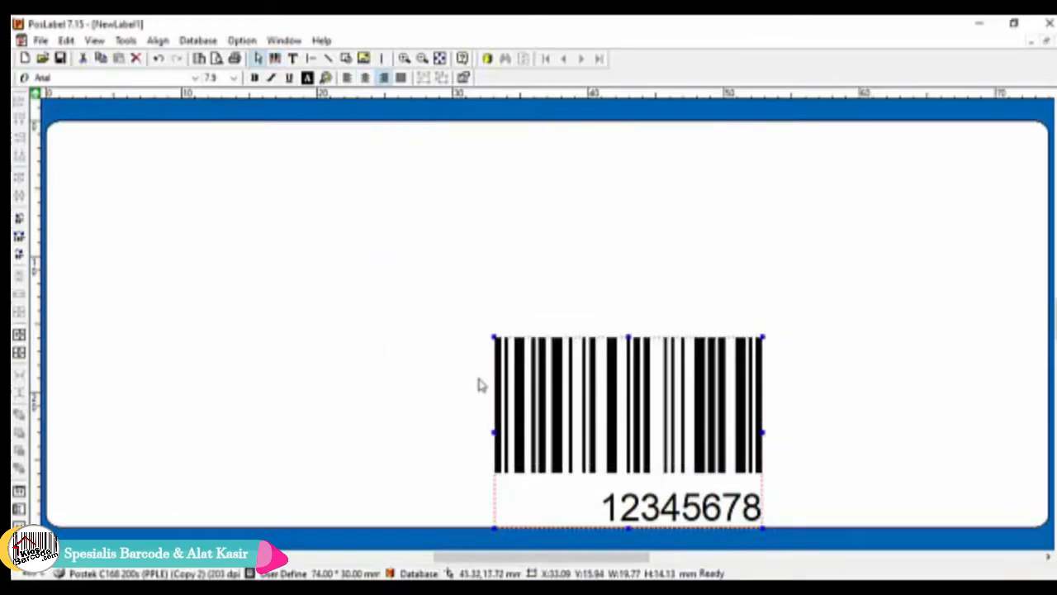
Enlarge the barcode to about 59.3 × 18.5 mm and position it at about X 7.9 mm, Y 8.8 mm.
{"action": "left_click_drag", "start_coordinate": [494, 438], "coordinate": [136, 397]}
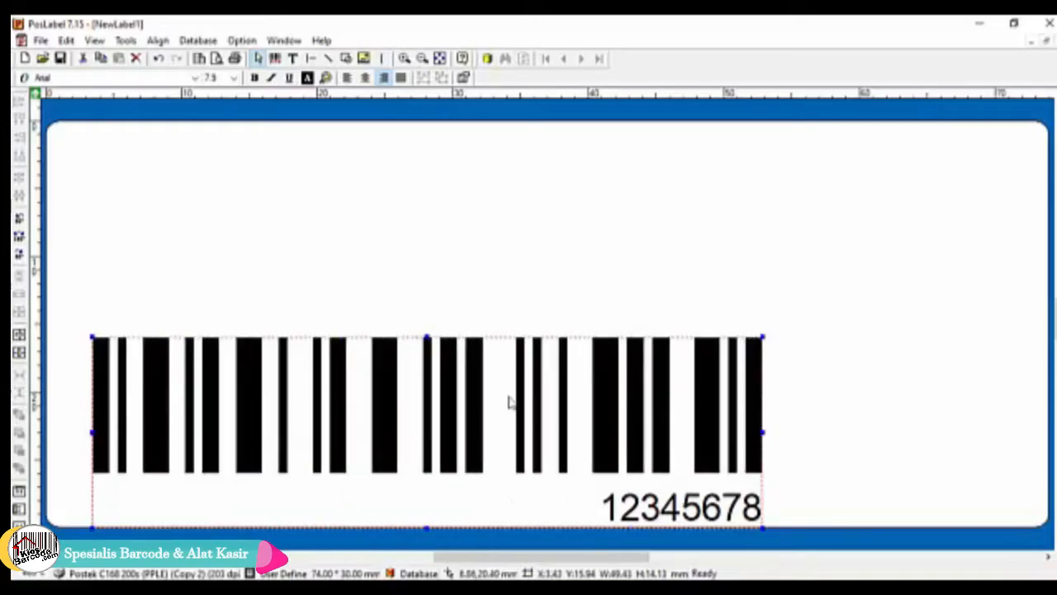
{"action": "left_click_drag", "start_coordinate": [451, 405], "coordinate": [462, 301]}
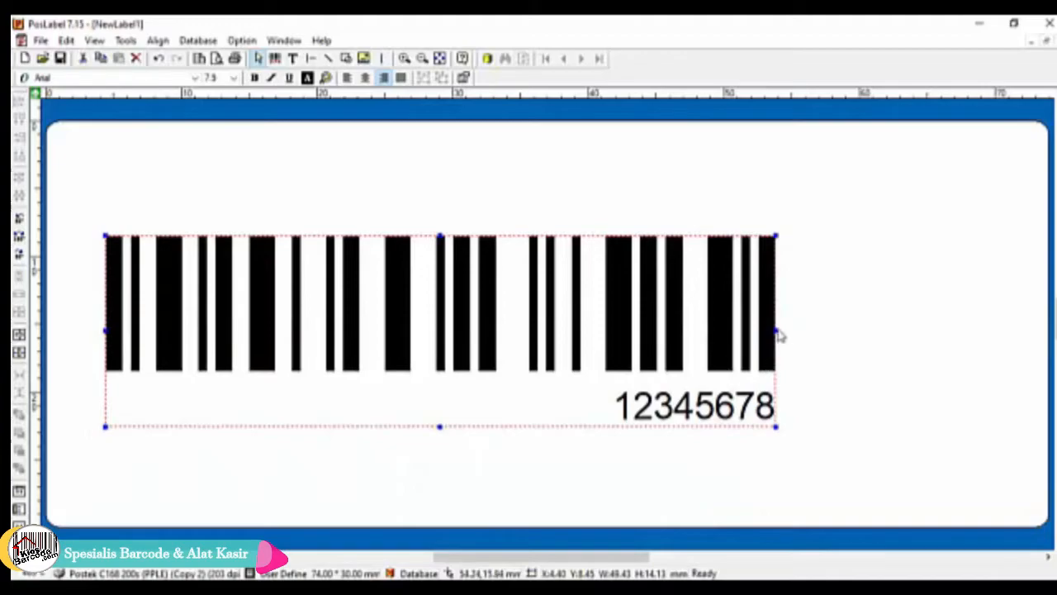
{"action": "left_click_drag", "start_coordinate": [775, 330], "coordinate": [943, 318]}
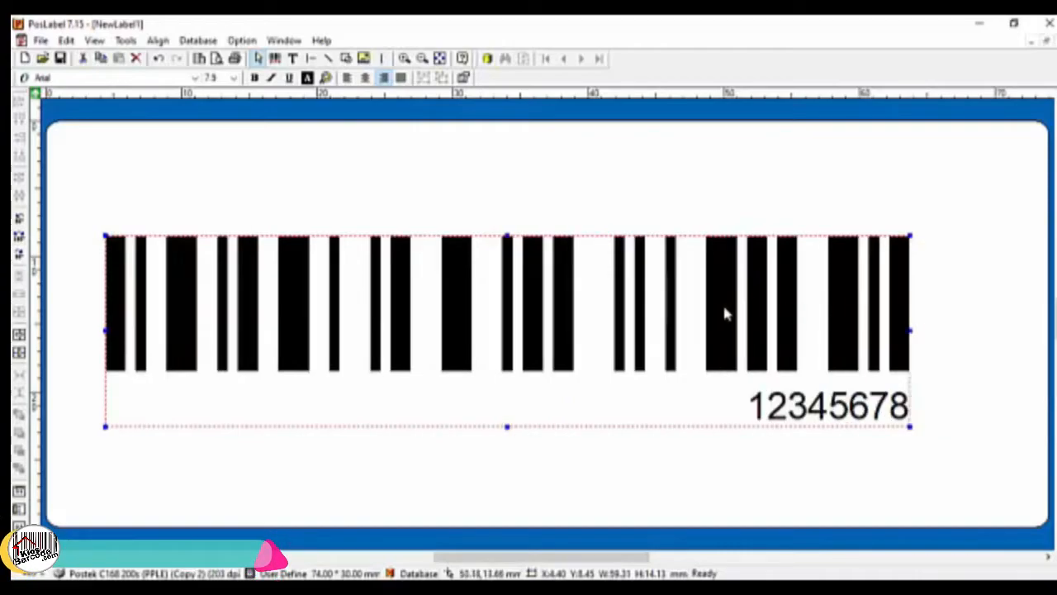
{"action": "left_click_drag", "start_coordinate": [724, 311], "coordinate": [772, 312]}
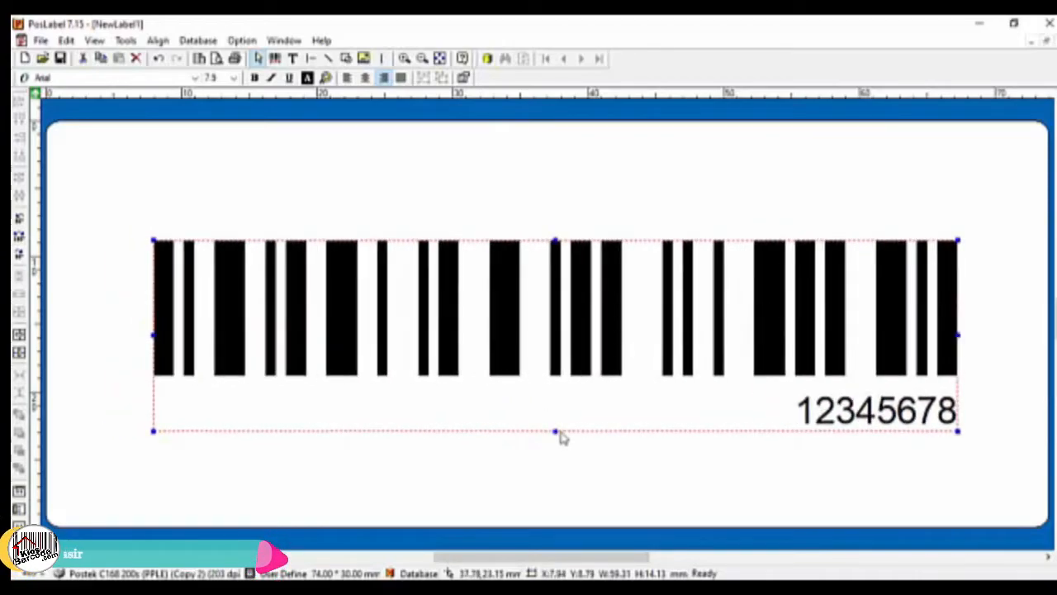
{"action": "left_click_drag", "start_coordinate": [556, 432], "coordinate": [559, 490]}
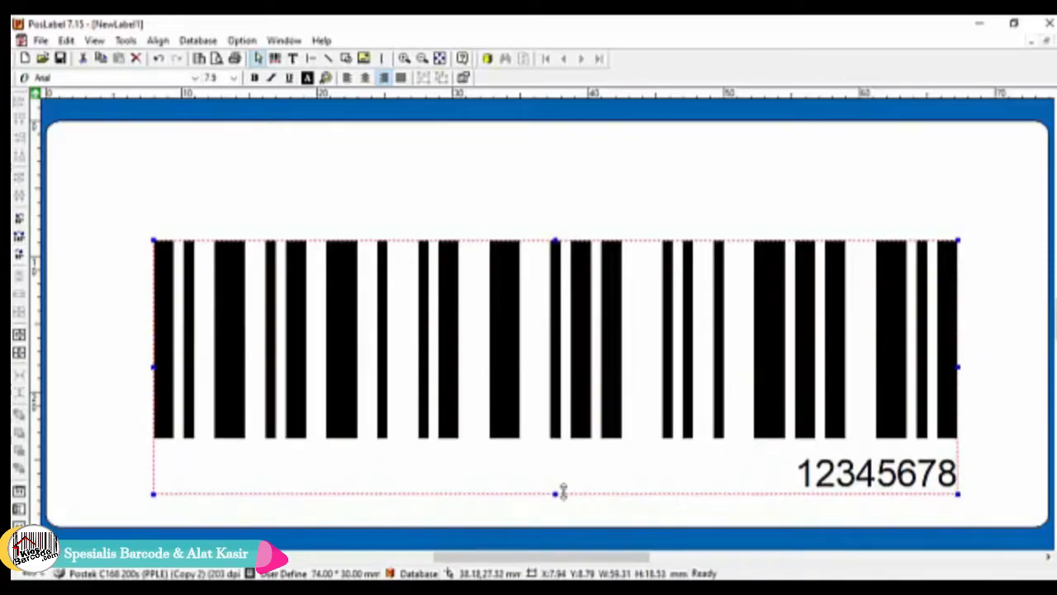
Format the barcode's human-readable number in bold at 10 points and apply the barcode properties.
{"action": "double_click", "coordinate": [859, 450]}
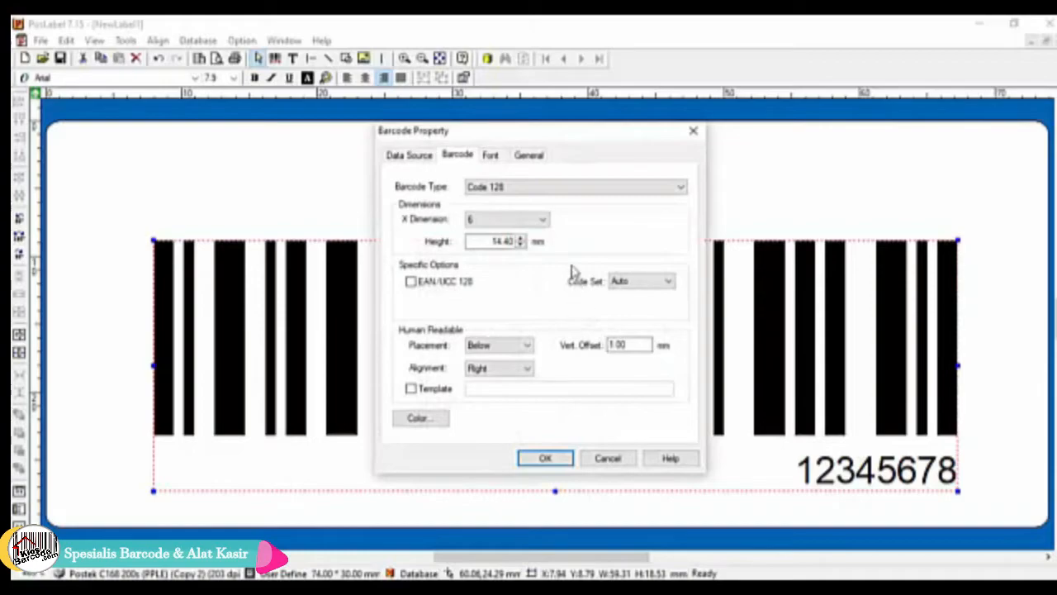
{"action": "left_click", "coordinate": [492, 156]}
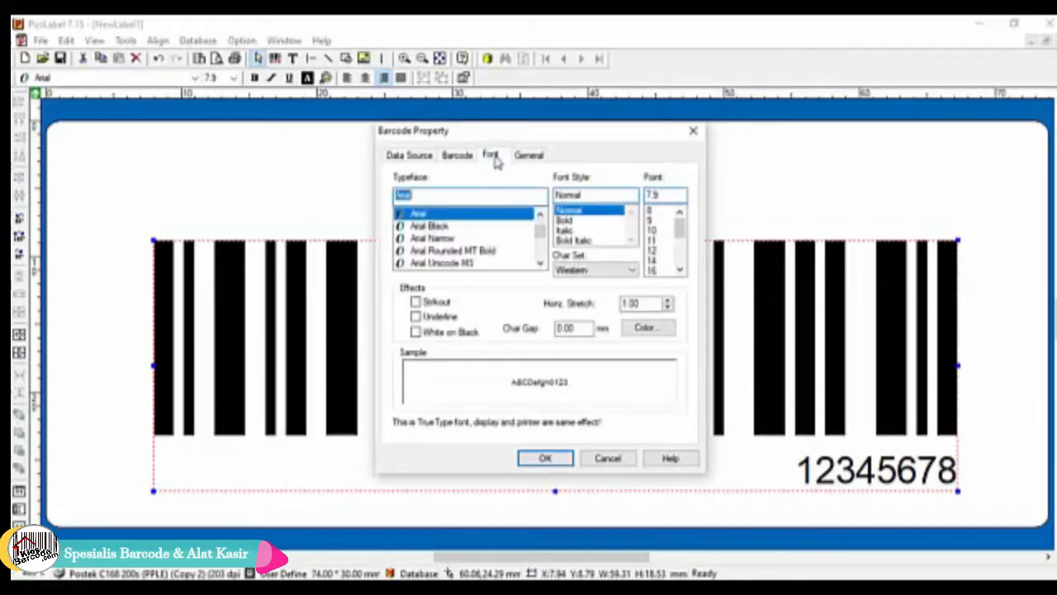
{"action": "left_click", "coordinate": [569, 221]}
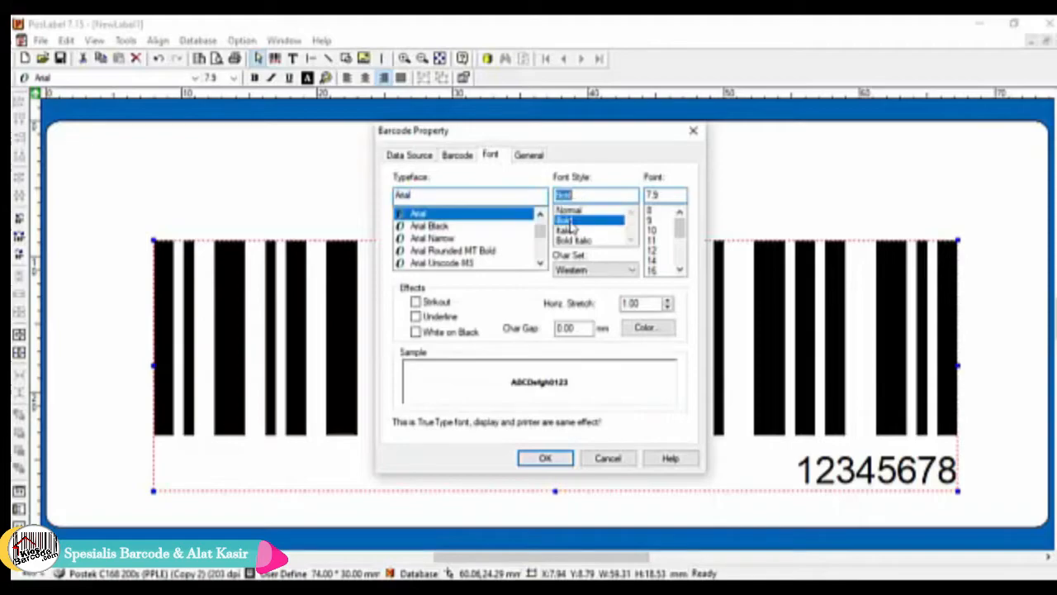
{"action": "left_click", "coordinate": [654, 232]}
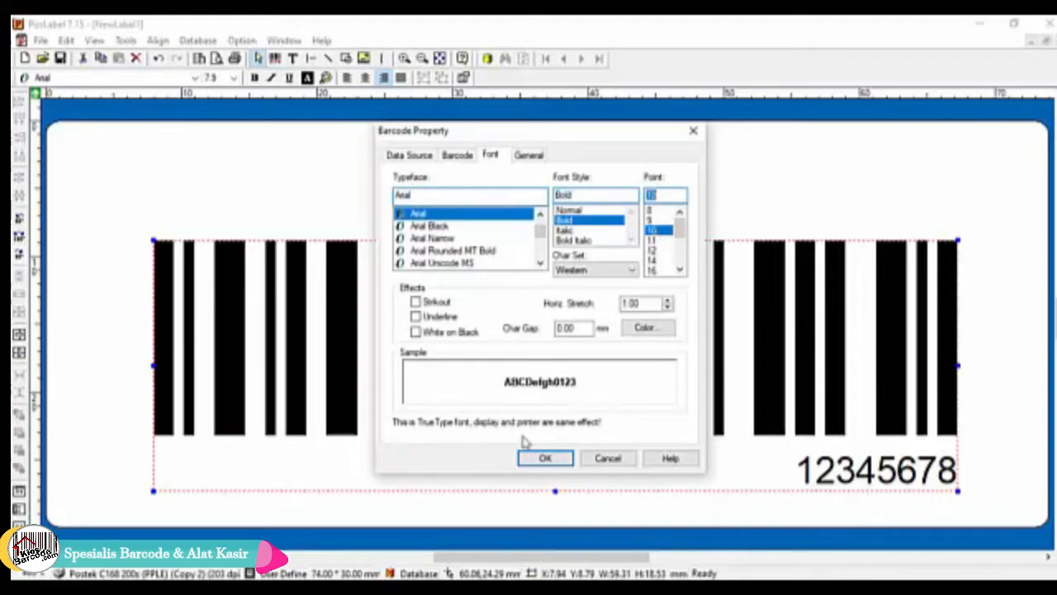
{"action": "left_click", "coordinate": [538, 456]}
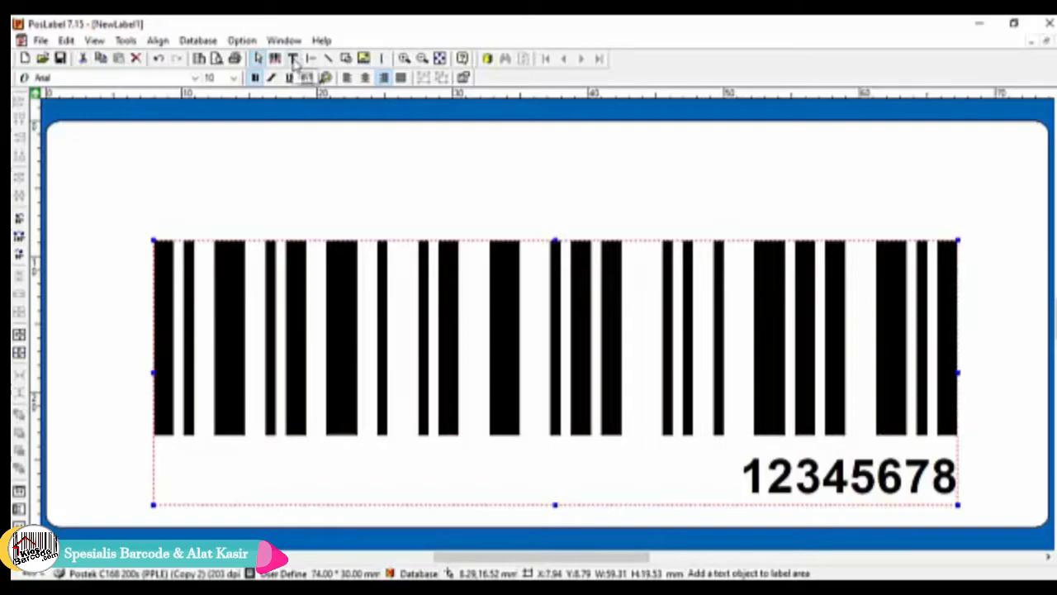
Place a bold 10-point text object under the left end of the barcode, at about X 8.0 mm, Y 23.6 mm.
{"action": "left_click", "coordinate": [294, 60]}
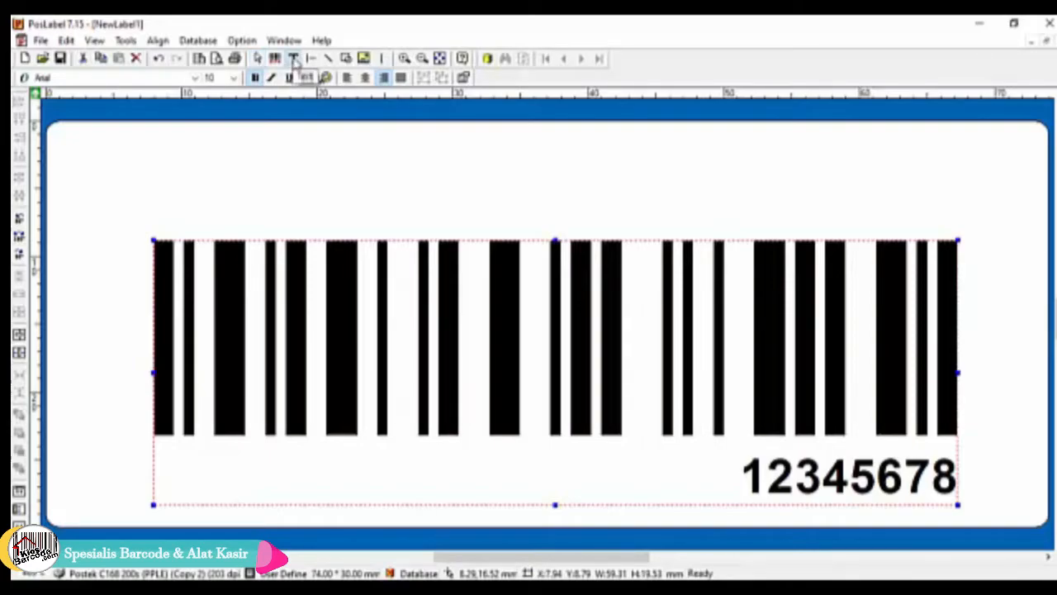
{"action": "left_click", "coordinate": [175, 471]}
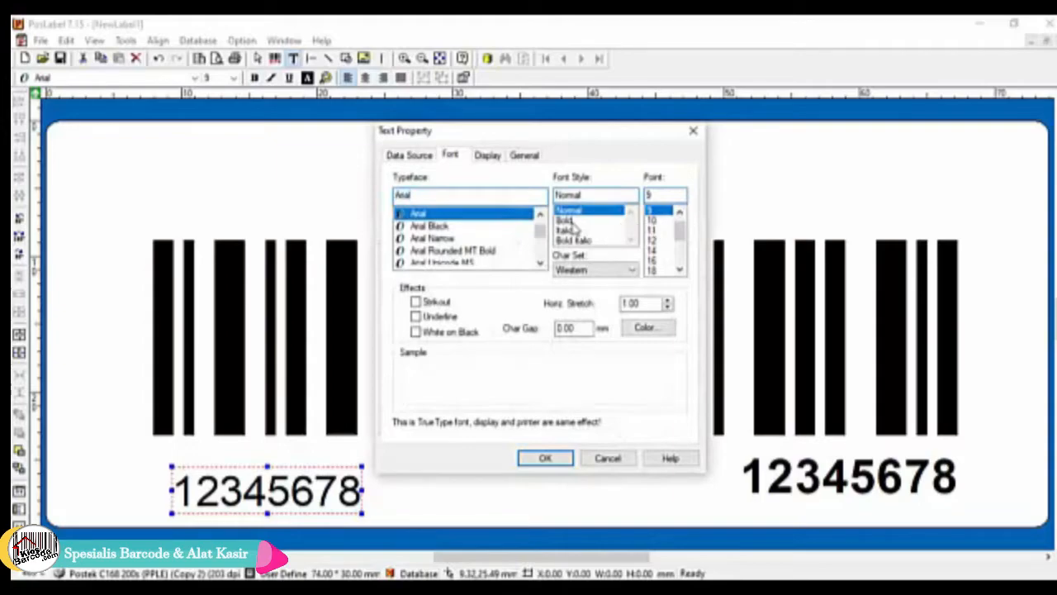
{"action": "left_click", "coordinate": [572, 221]}
{"action": "left_click", "coordinate": [652, 219]}
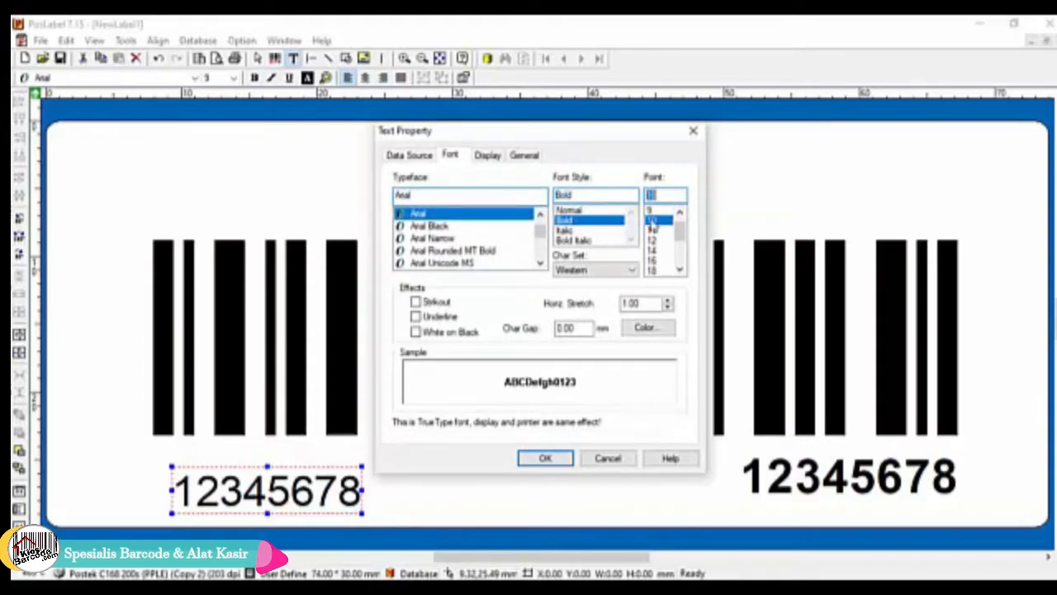
{"action": "left_click", "coordinate": [545, 459]}
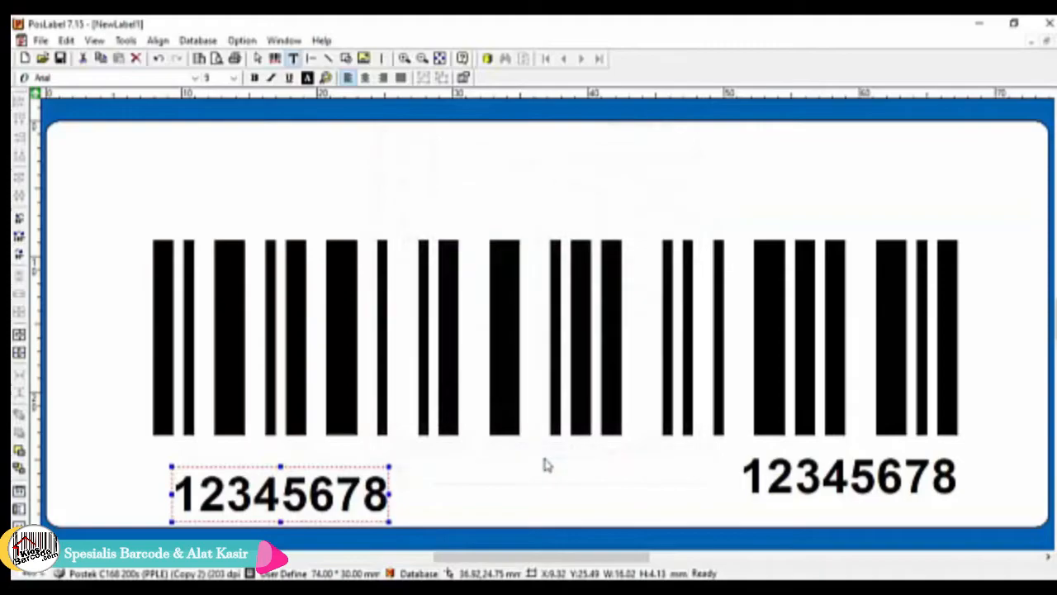
{"action": "left_click_drag", "start_coordinate": [322, 500], "coordinate": [305, 467]}
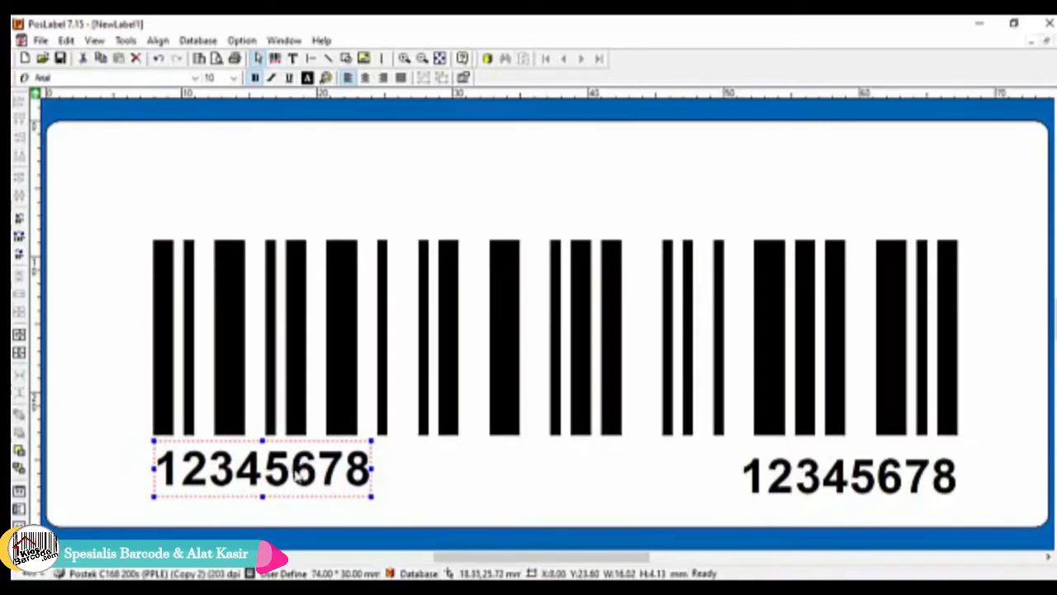
Set the content of the text object under the barcode's left end to "Rp." and apply it.
{"action": "double_click", "coordinate": [299, 470]}
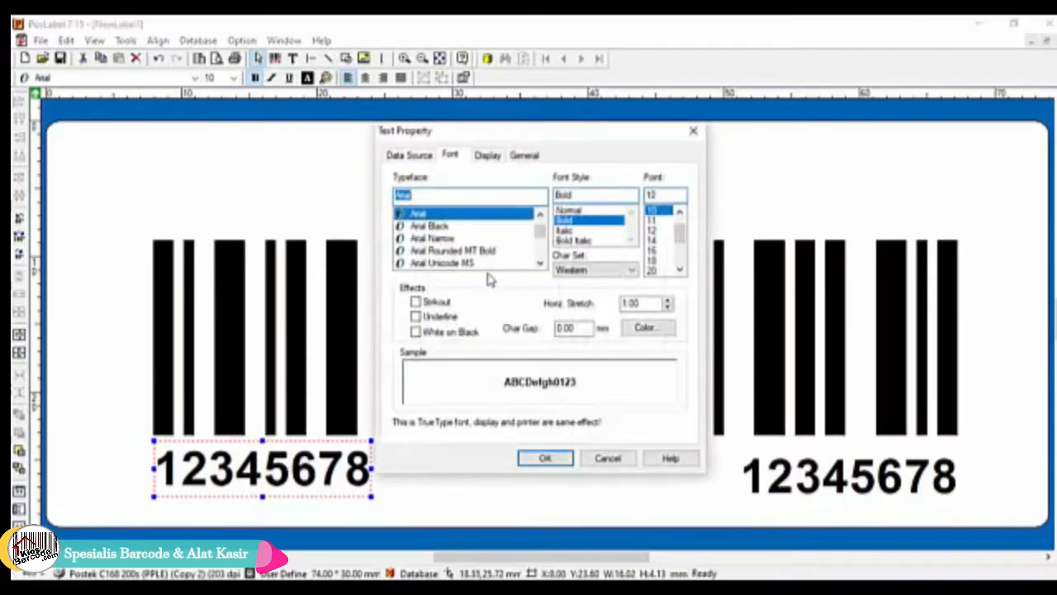
{"action": "left_click", "coordinate": [418, 155]}
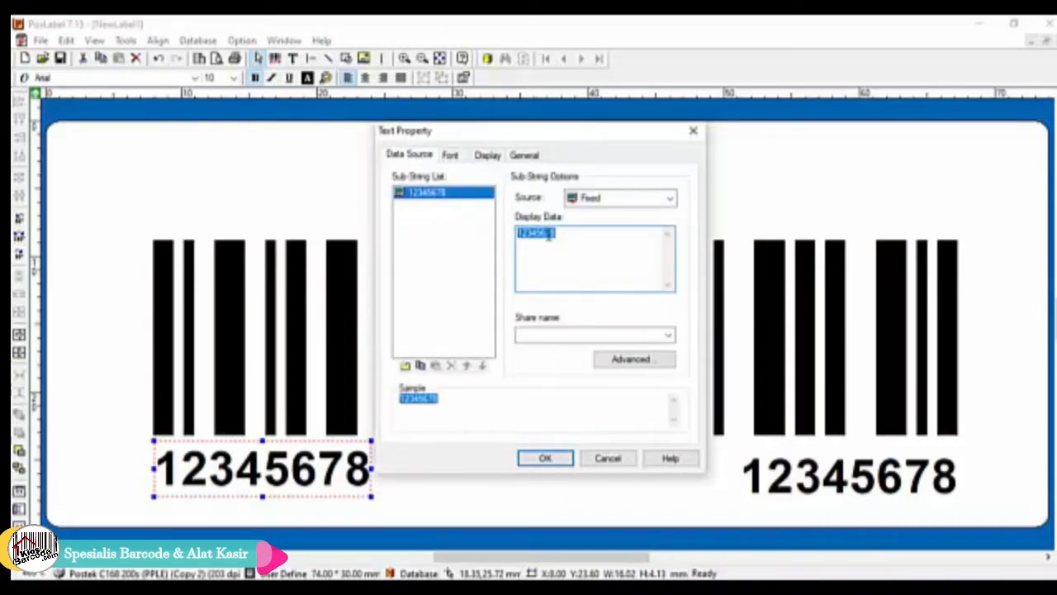
{"action": "type", "text": "Rp"}
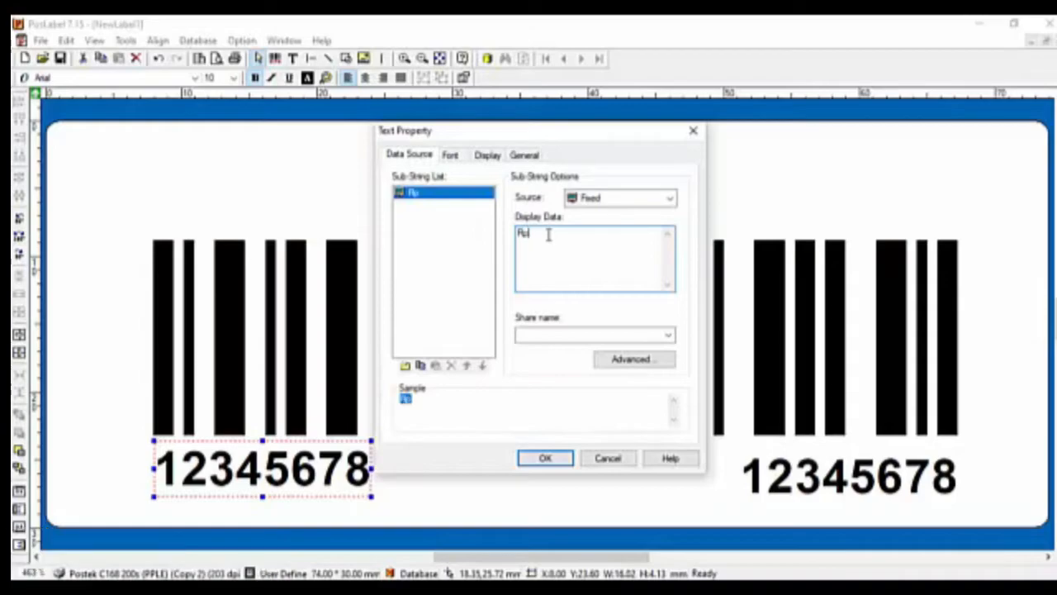
{"action": "type", "text": "."}
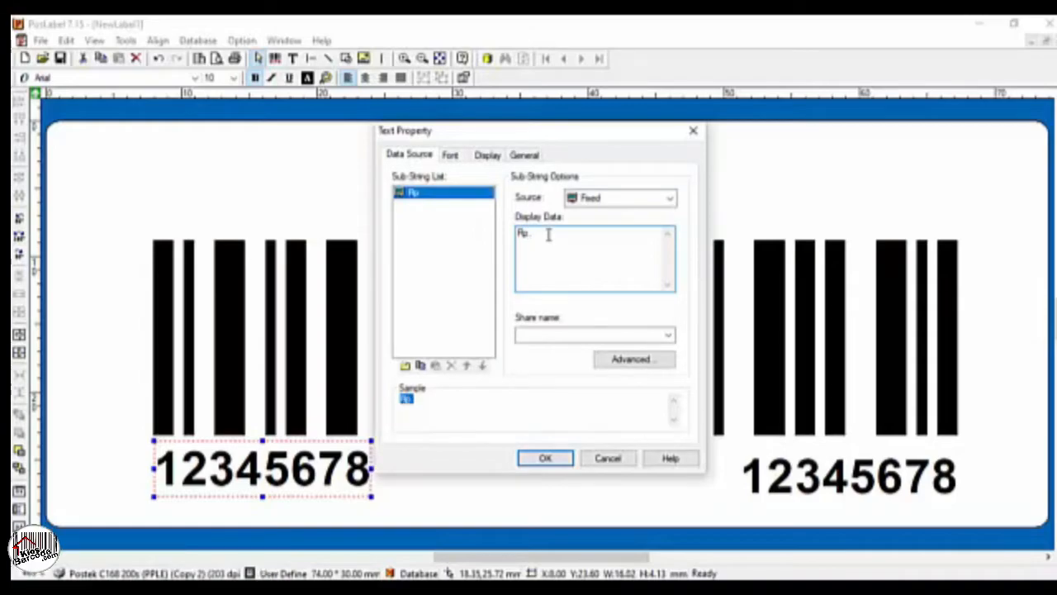
{"action": "left_click", "coordinate": [541, 463]}
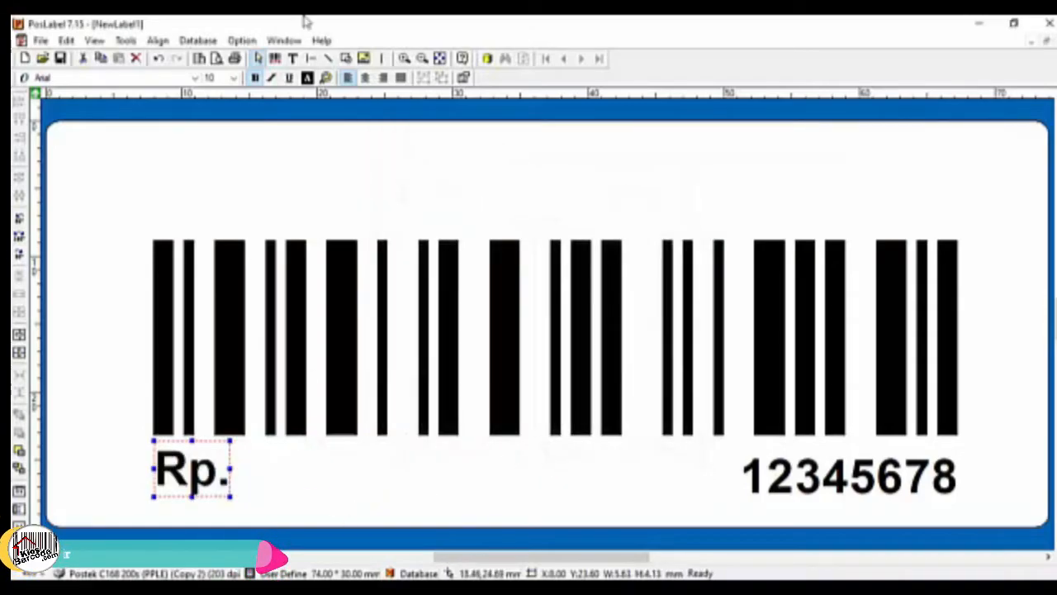
Place a bold 10-point text object directly after "Rp." under the barcode, at about X 13.6 mm, Y 23.6 mm.
{"action": "left_click", "coordinate": [294, 59]}
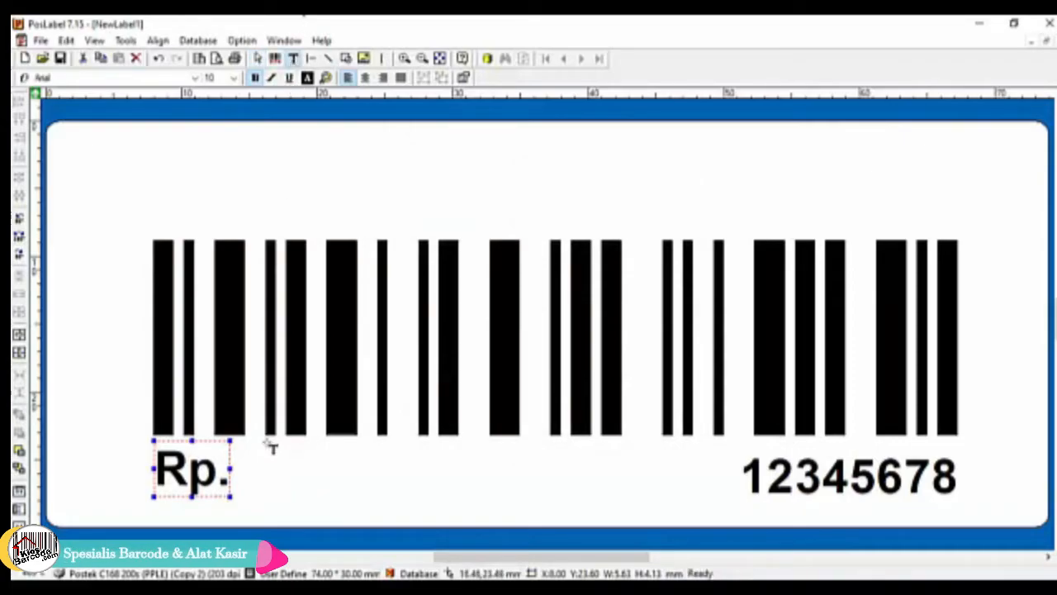
{"action": "left_click", "coordinate": [284, 459]}
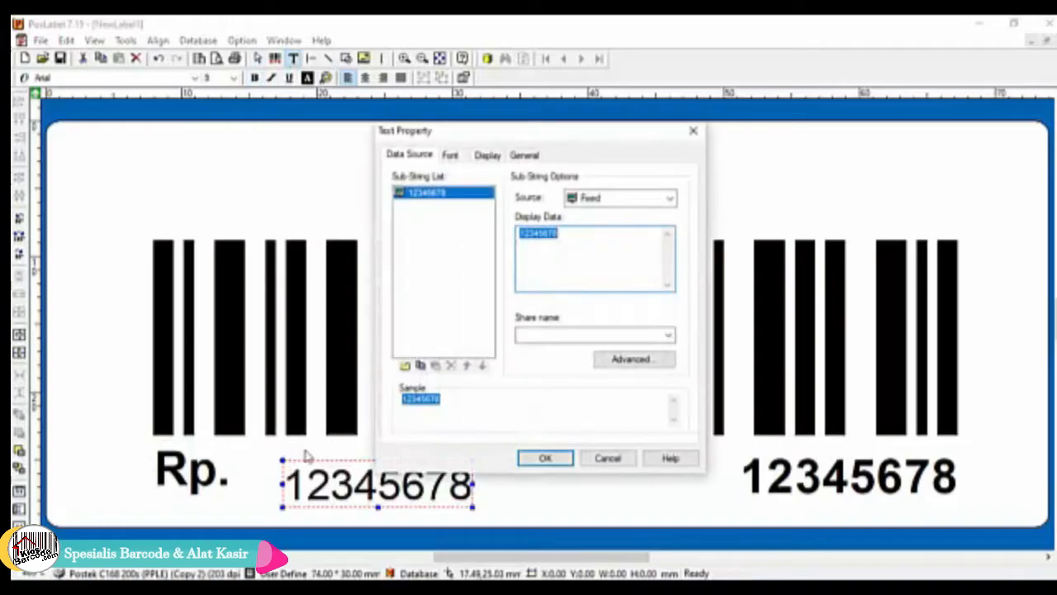
{"action": "left_click", "coordinate": [452, 155]}
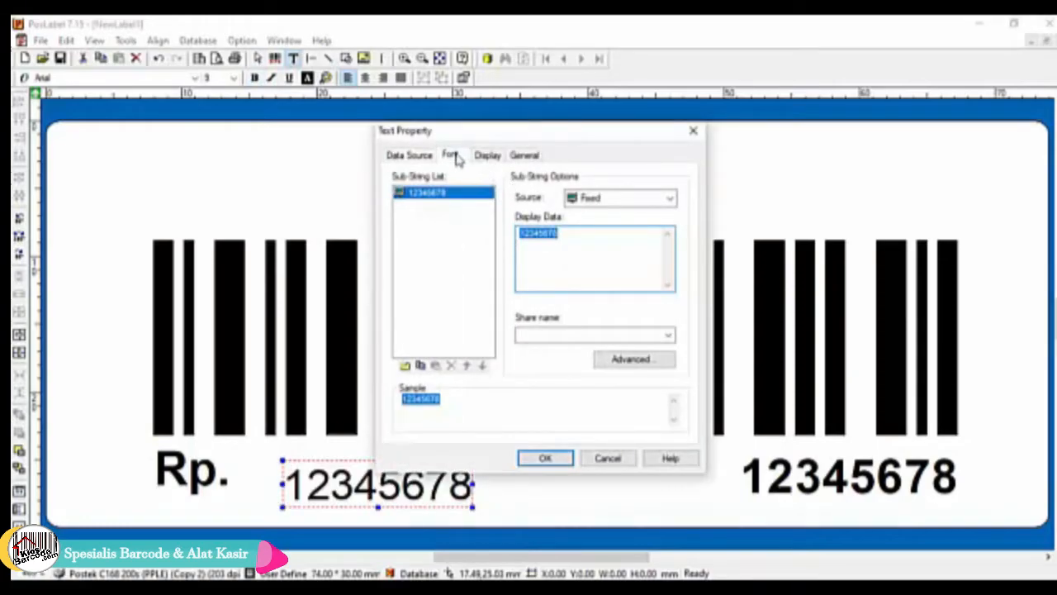
{"action": "left_click", "coordinate": [565, 222]}
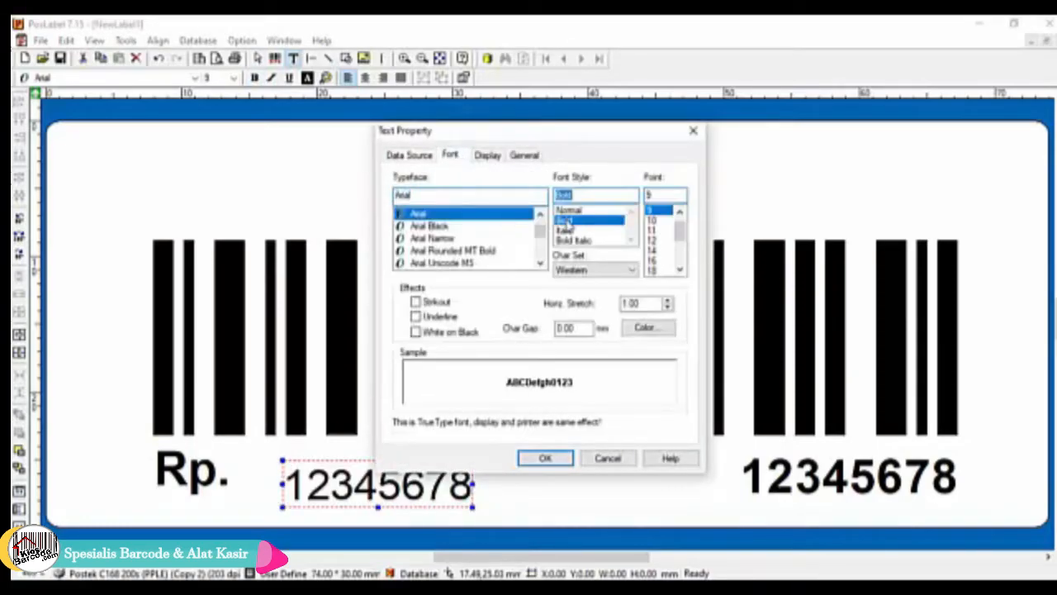
{"action": "left_click", "coordinate": [665, 221]}
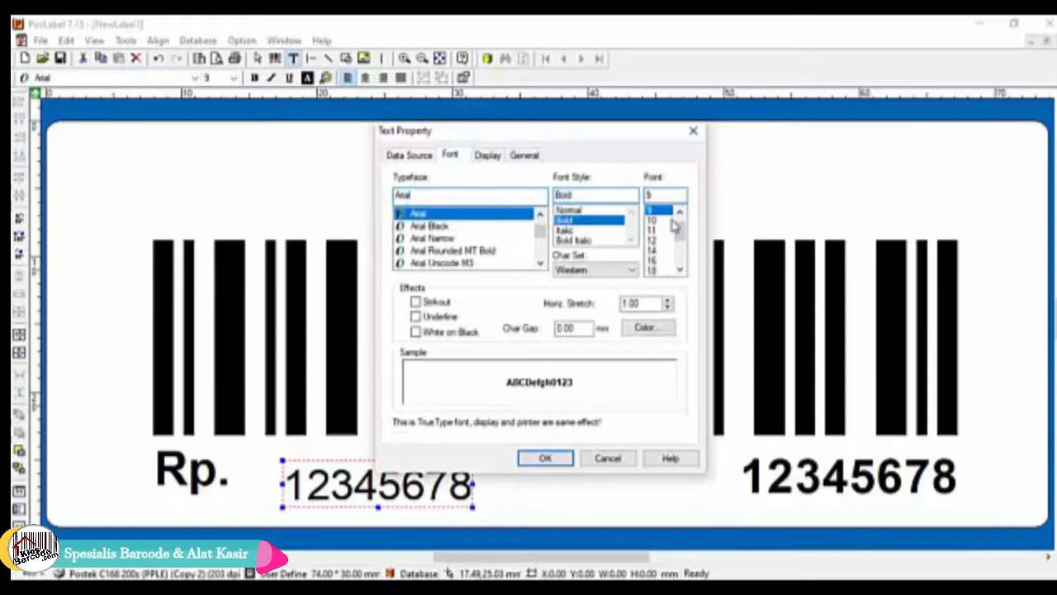
{"action": "left_click", "coordinate": [555, 462]}
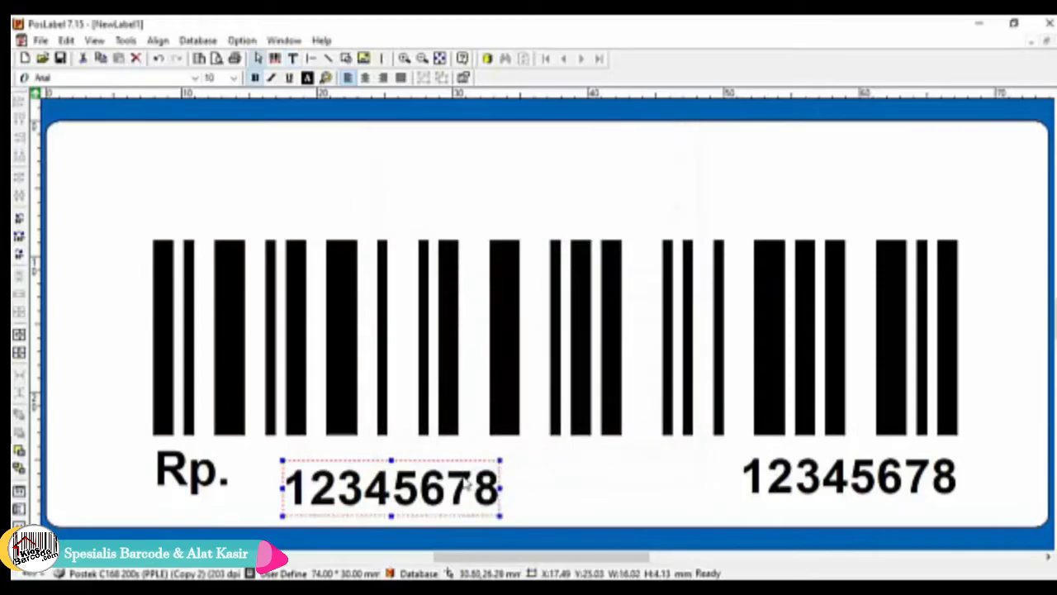
{"action": "left_click_drag", "start_coordinate": [466, 486], "coordinate": [410, 459]}
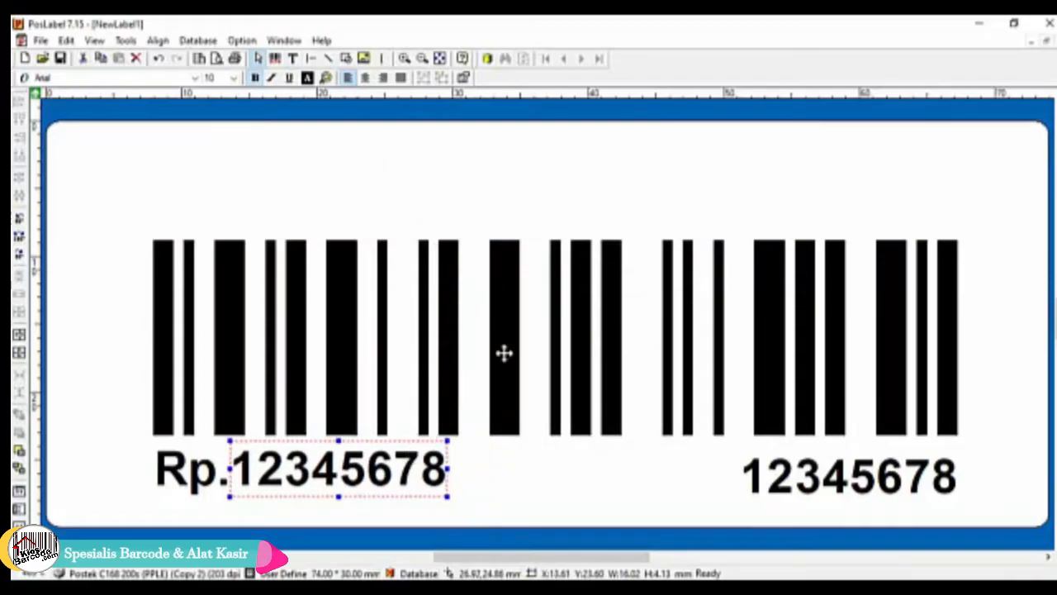
Place a bold 11-point text object above the middle of the barcode, at about X 30.2 mm, Y 3.4 mm.
{"action": "left_click", "coordinate": [293, 59]}
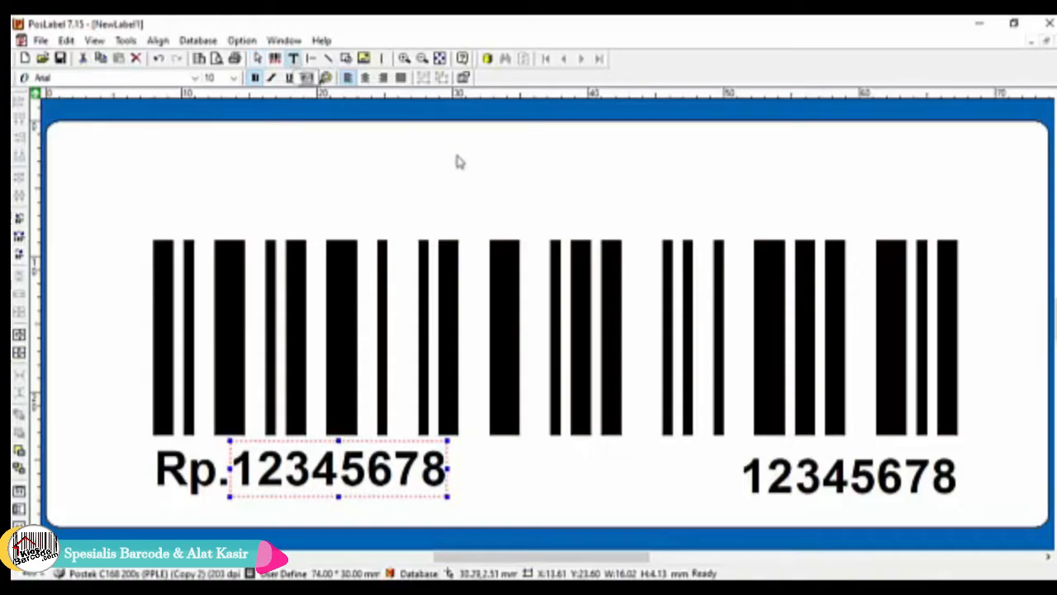
{"action": "left_click", "coordinate": [528, 180]}
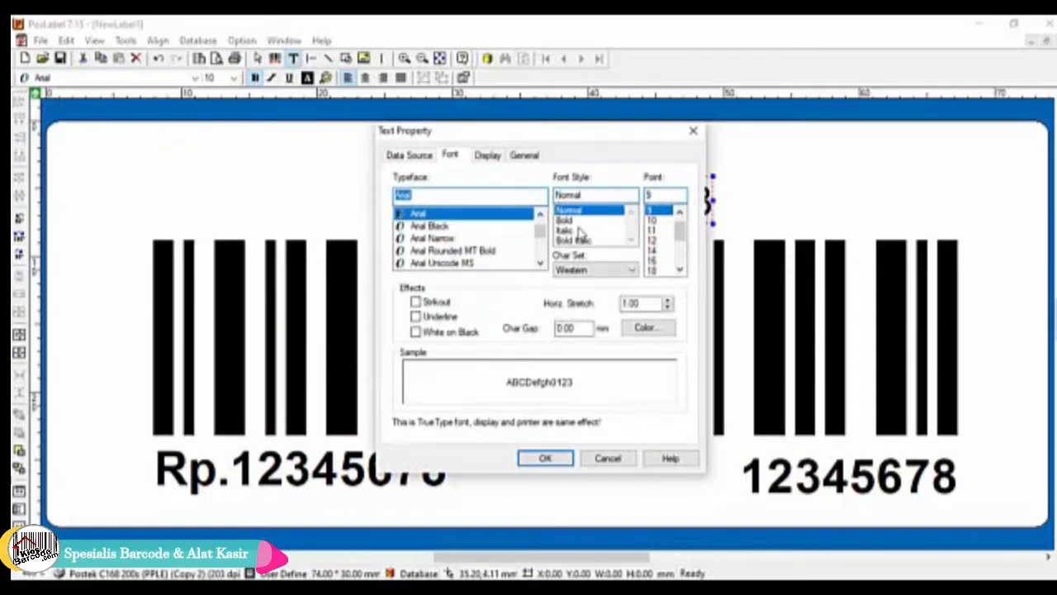
{"action": "left_click", "coordinate": [575, 221]}
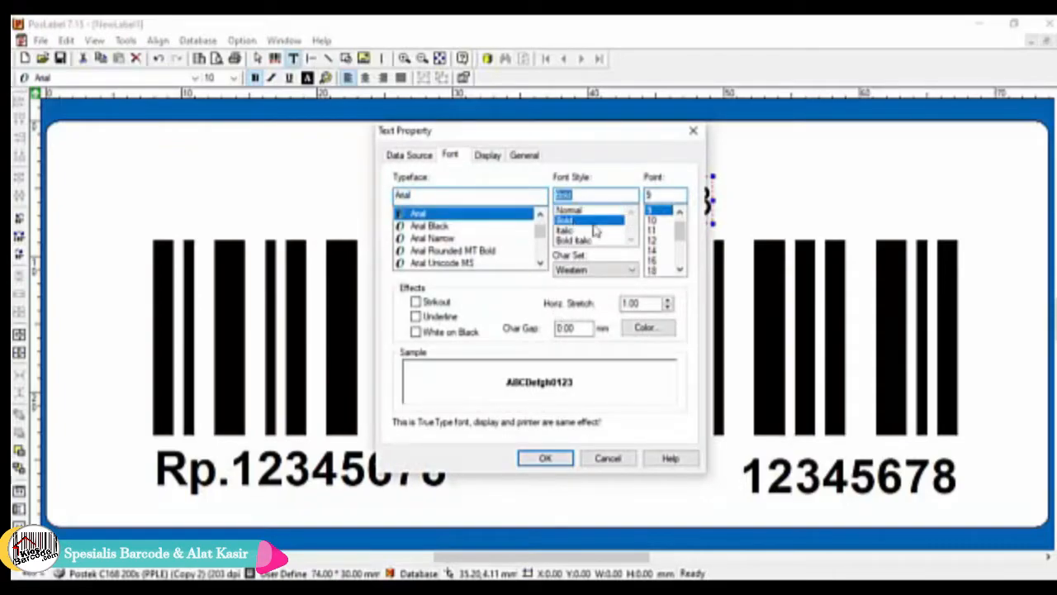
{"action": "left_click", "coordinate": [654, 230]}
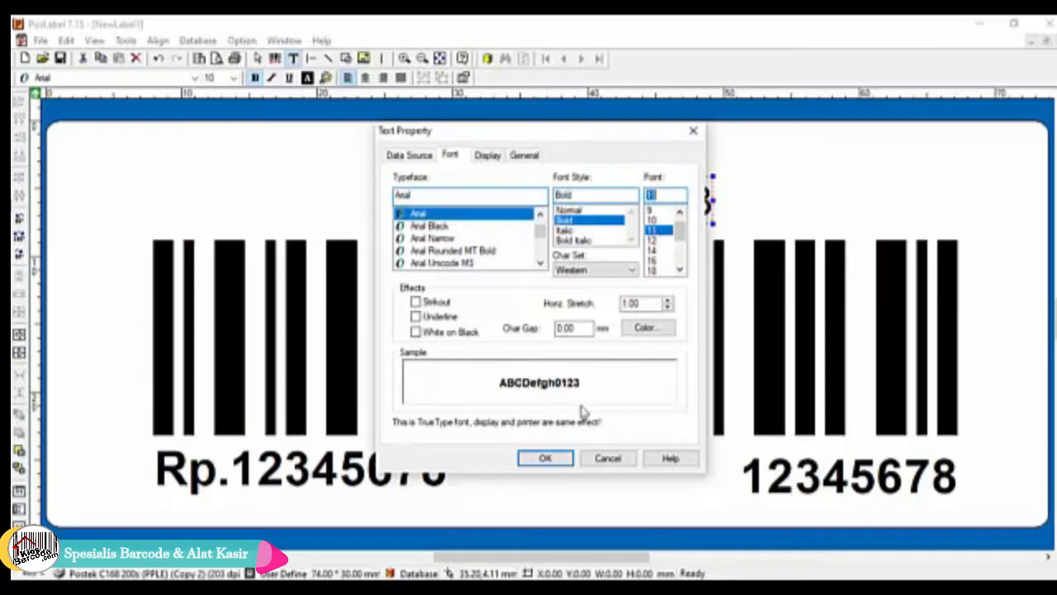
{"action": "left_click", "coordinate": [545, 458]}
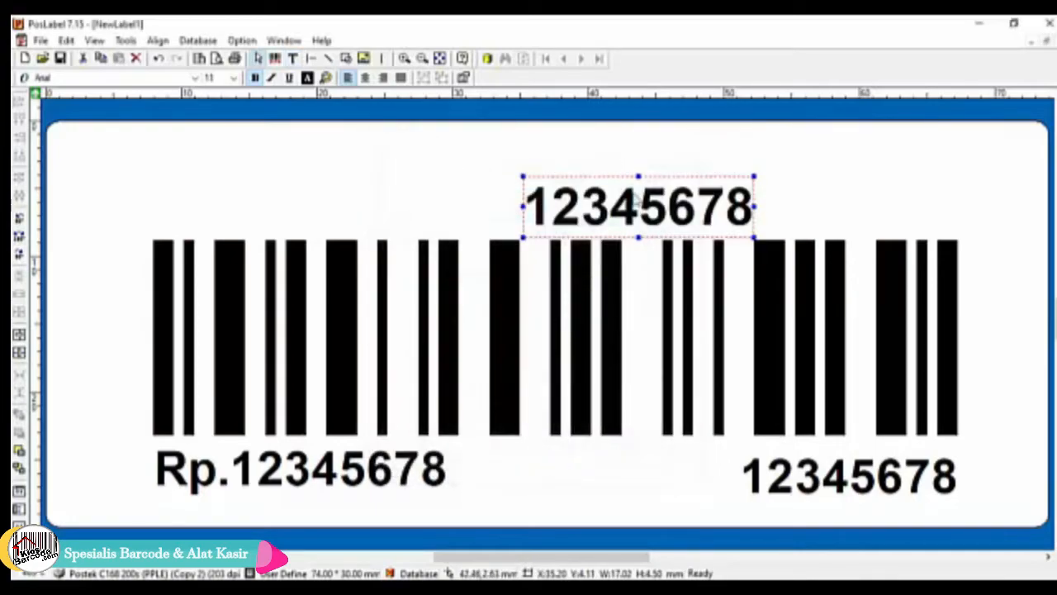
{"action": "left_click_drag", "start_coordinate": [652, 211], "coordinate": [584, 202]}
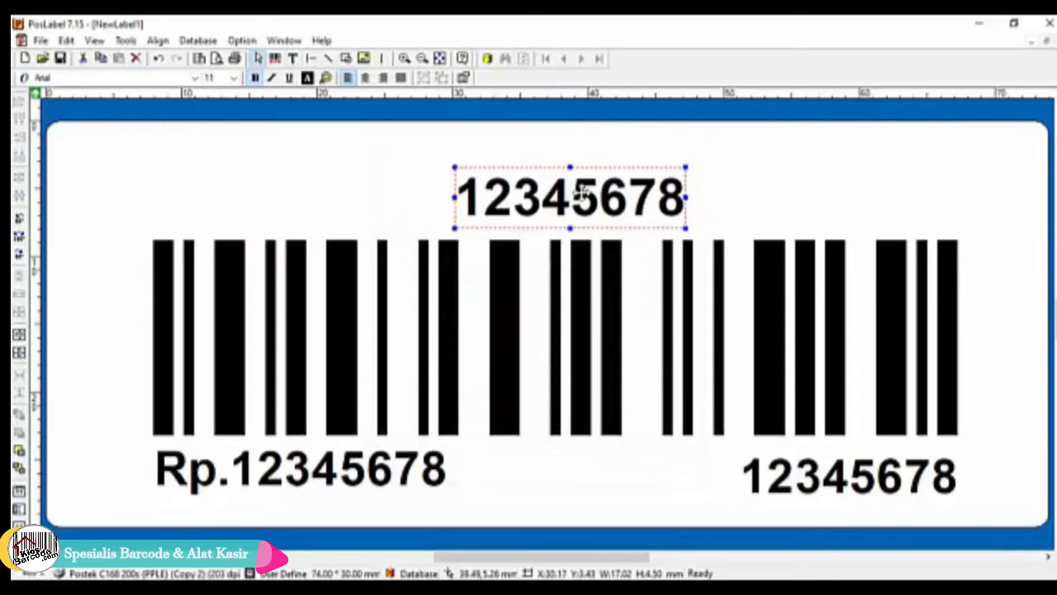
Move the barcode up slightly to about X 7.9 mm, Y 8.4 mm.
{"action": "left_click", "coordinate": [374, 470]}
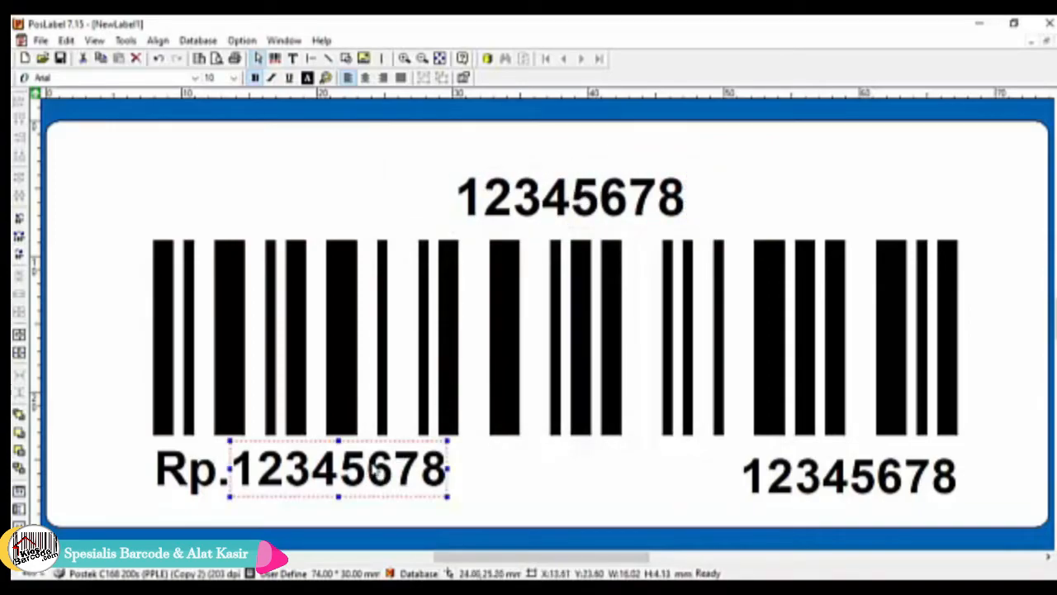
{"action": "left_click", "coordinate": [772, 339]}
{"action": "left_click_drag", "start_coordinate": [771, 340], "coordinate": [771, 334]}
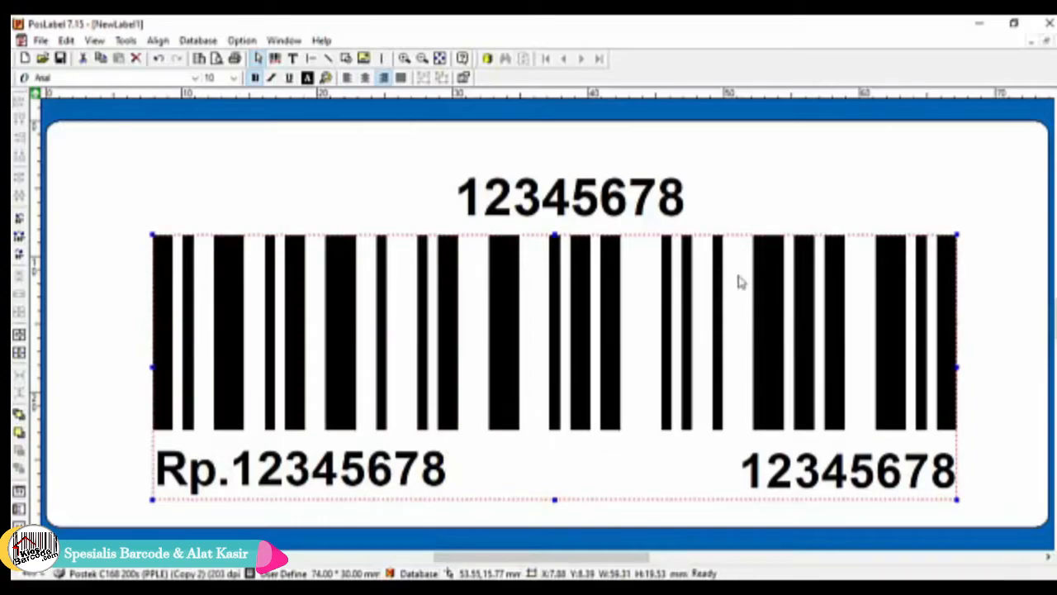
Set the text above the barcode to 12 points and center it over the bars at about X 28.6 mm, Y 2.6 mm.
{"action": "left_click", "coordinate": [614, 200]}
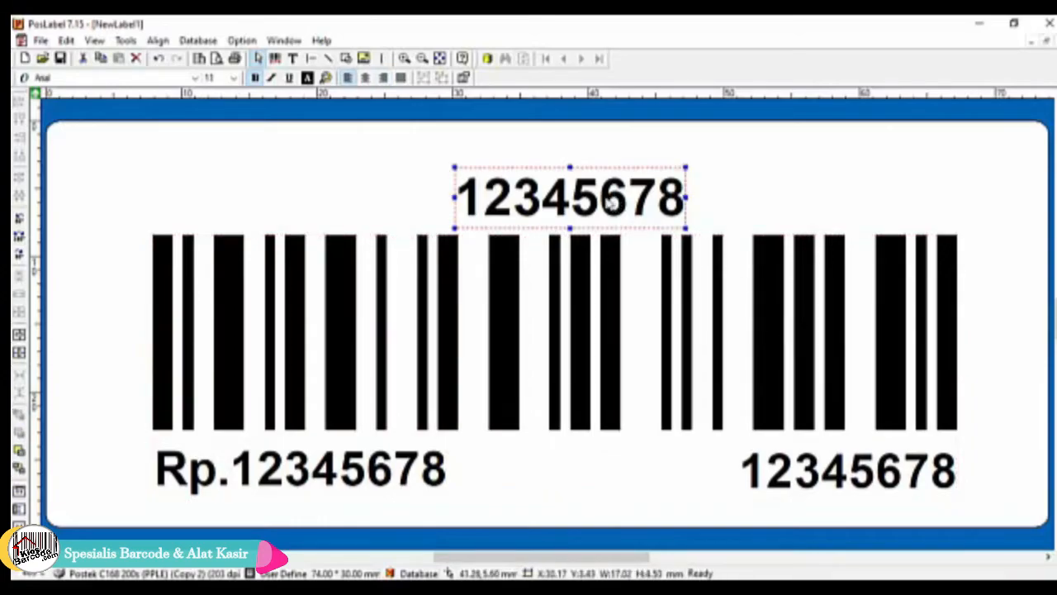
{"action": "double_click", "coordinate": [614, 200]}
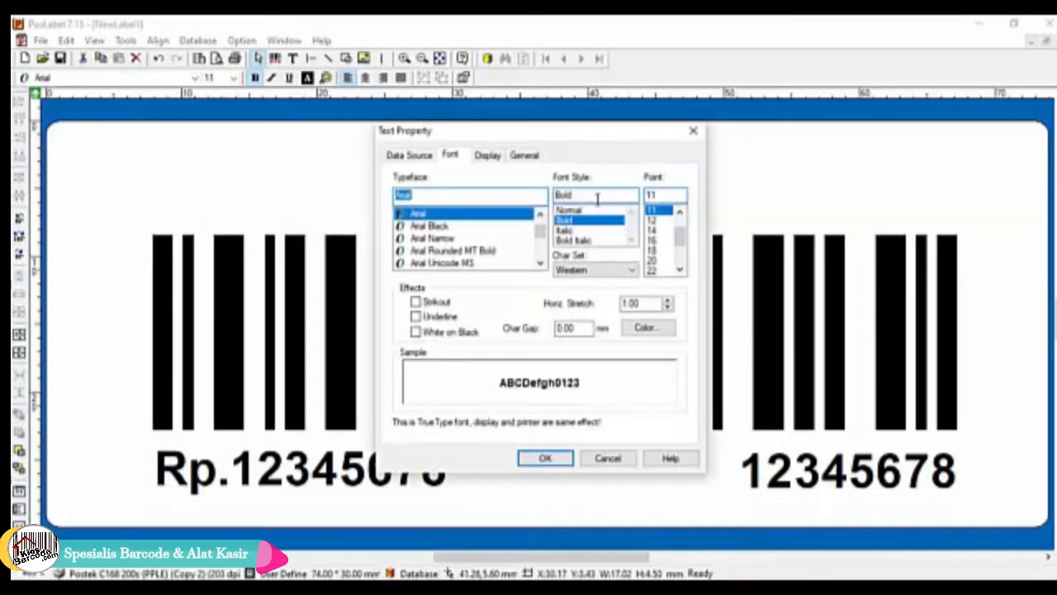
{"action": "left_click", "coordinate": [653, 221]}
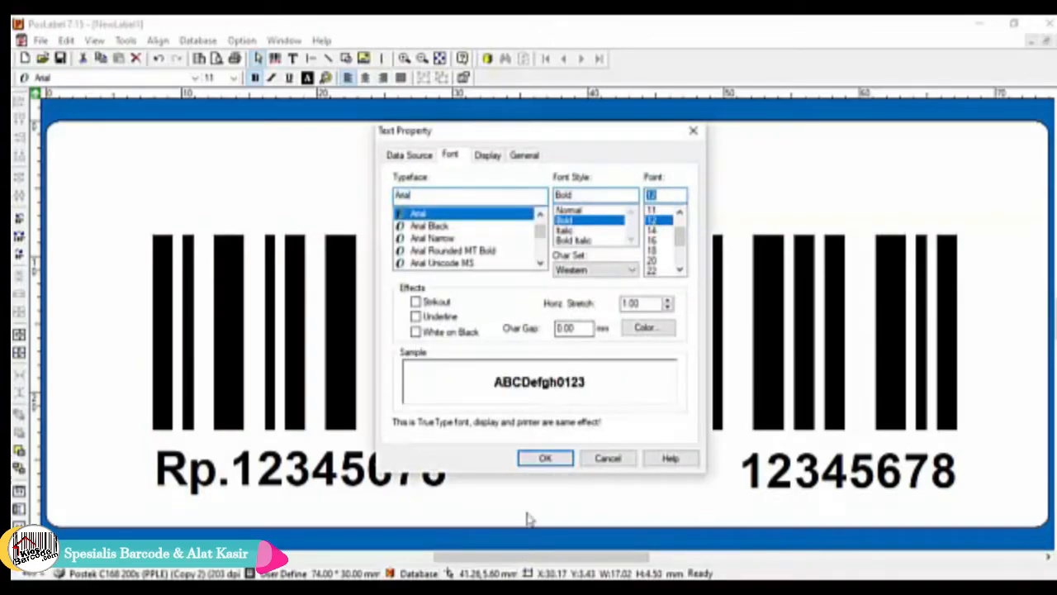
{"action": "left_click", "coordinate": [554, 459]}
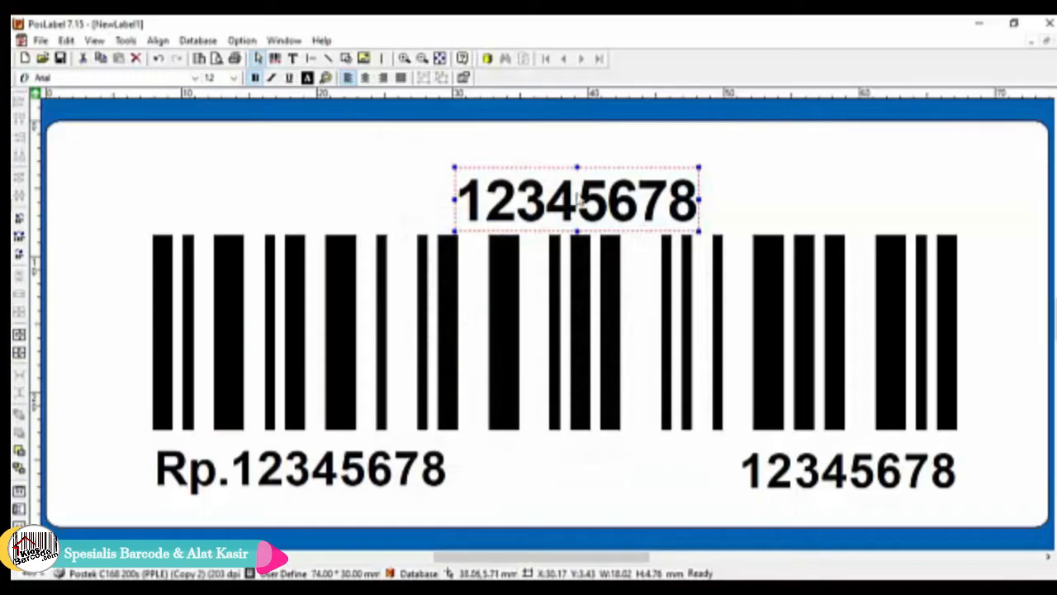
{"action": "left_click_drag", "start_coordinate": [578, 199], "coordinate": [575, 178]}
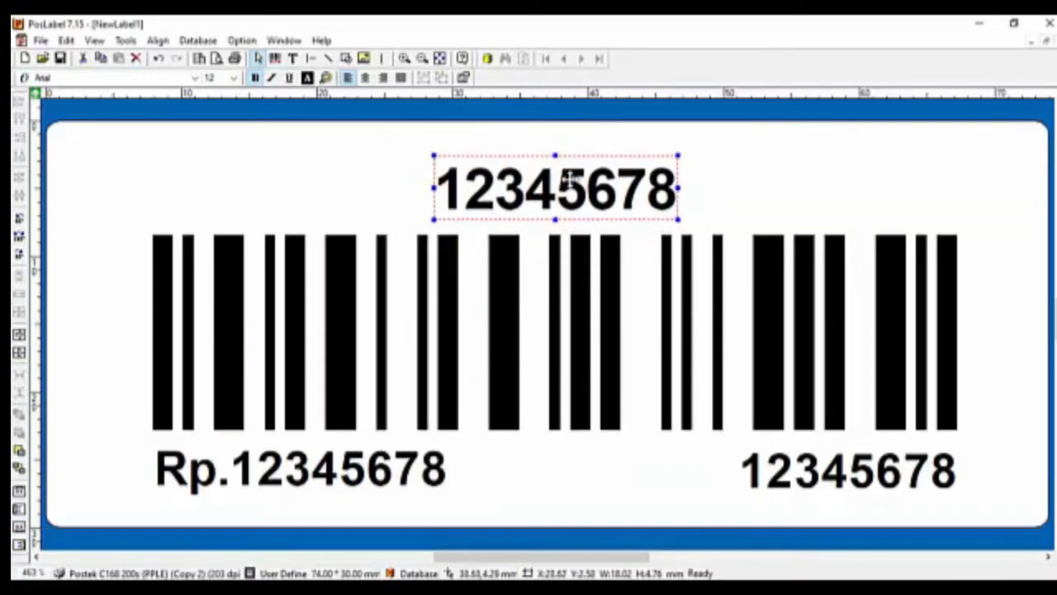
{"action": "left_click", "coordinate": [768, 204]}
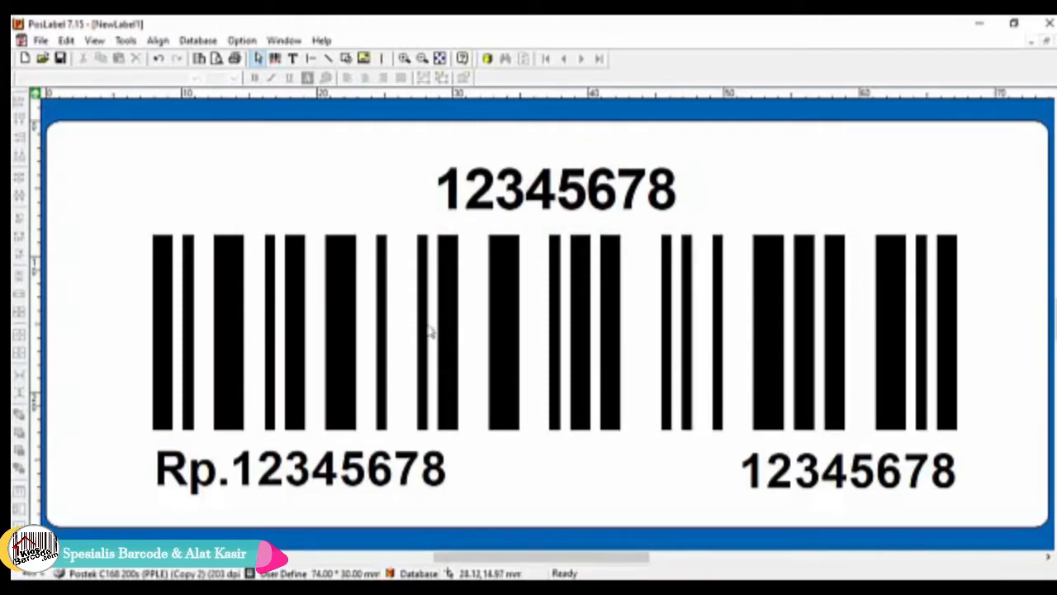
Shift the barcode left to about X 7.3 mm and realign "Rp." and its adjoining number beneath it, the number at about X 12.9 mm, Y 23.7 mm.
{"action": "left_click", "coordinate": [507, 340]}
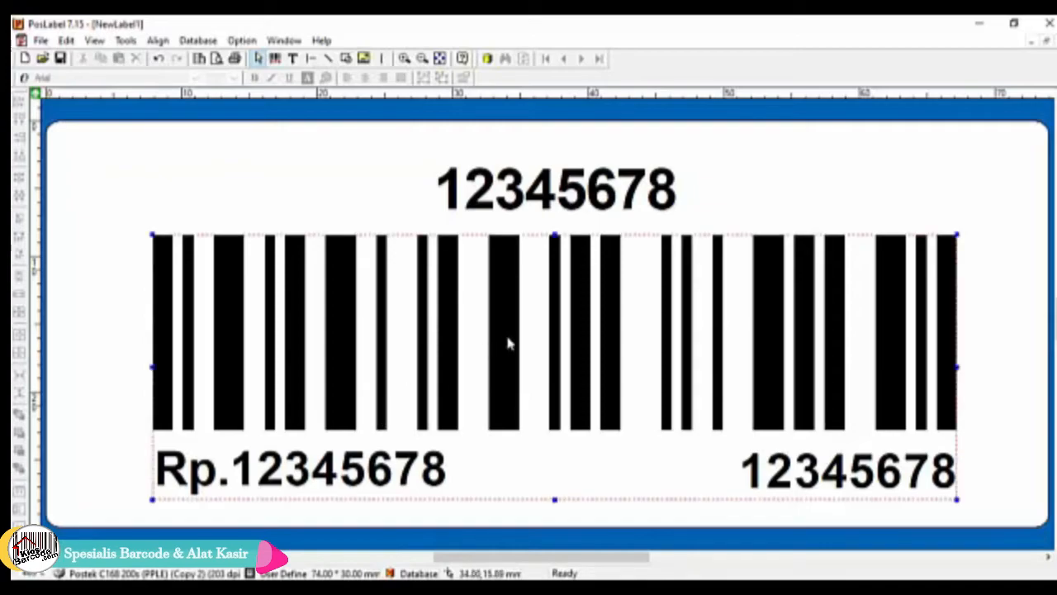
{"action": "left_click_drag", "start_coordinate": [505, 336], "coordinate": [499, 336]}
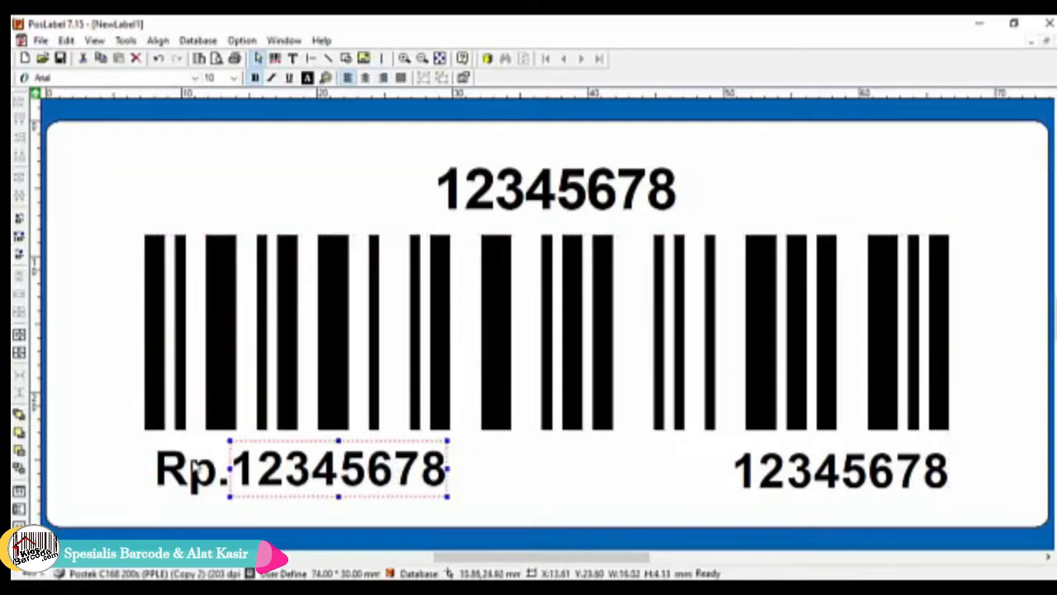
{"action": "left_click", "coordinate": [191, 467]}
{"action": "mouse_move", "coordinate": [188, 464]}
{"action": "left_mouse_down"}
{"action": "mouse_move", "coordinate": [174, 463]}
{"action": "mouse_move", "coordinate": [183, 464]}
{"action": "left_mouse_up"}
{"action": "left_click", "coordinate": [279, 483]}
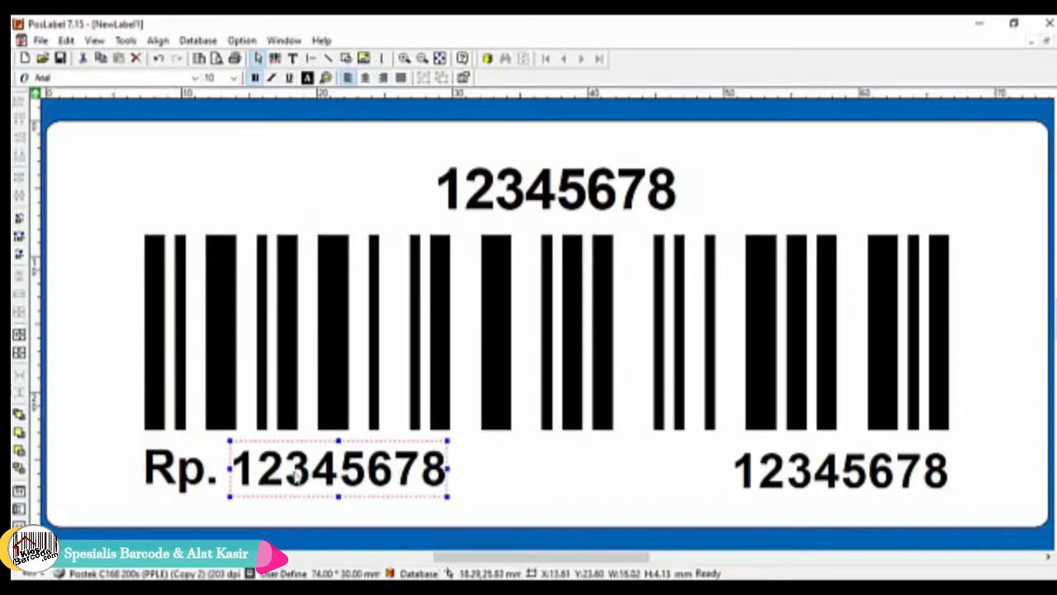
{"action": "left_click_drag", "start_coordinate": [296, 469], "coordinate": [285, 472]}
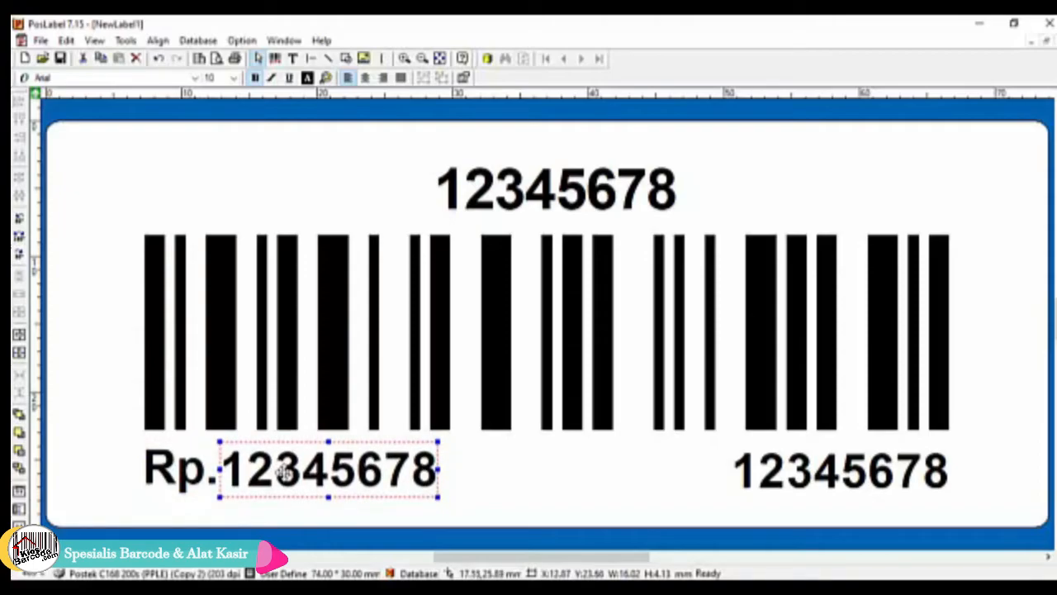
{"action": "left_click", "coordinate": [589, 187]}
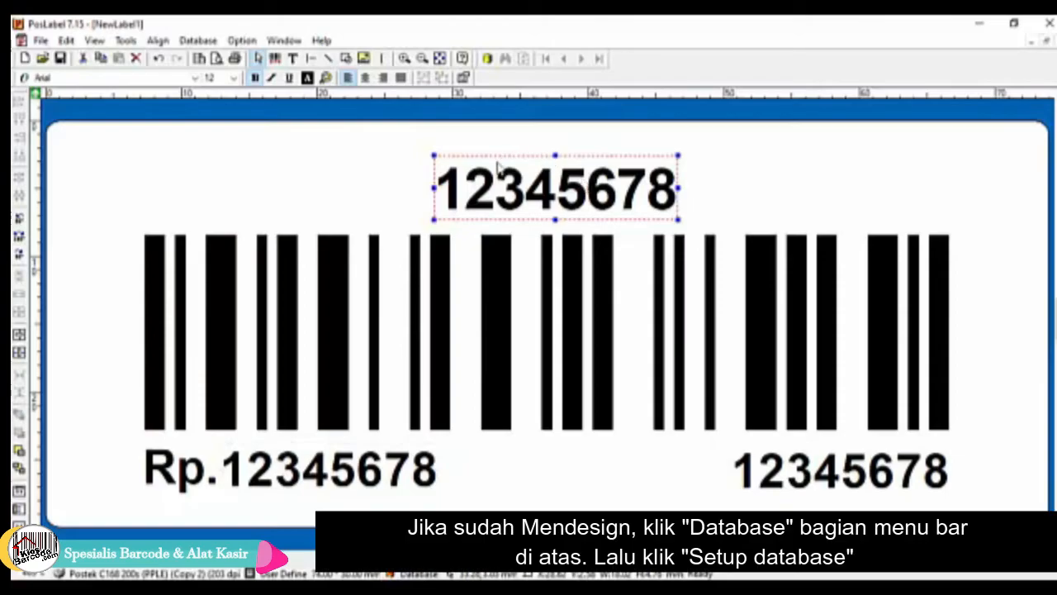
{"action": "left_click", "coordinate": [489, 266]}
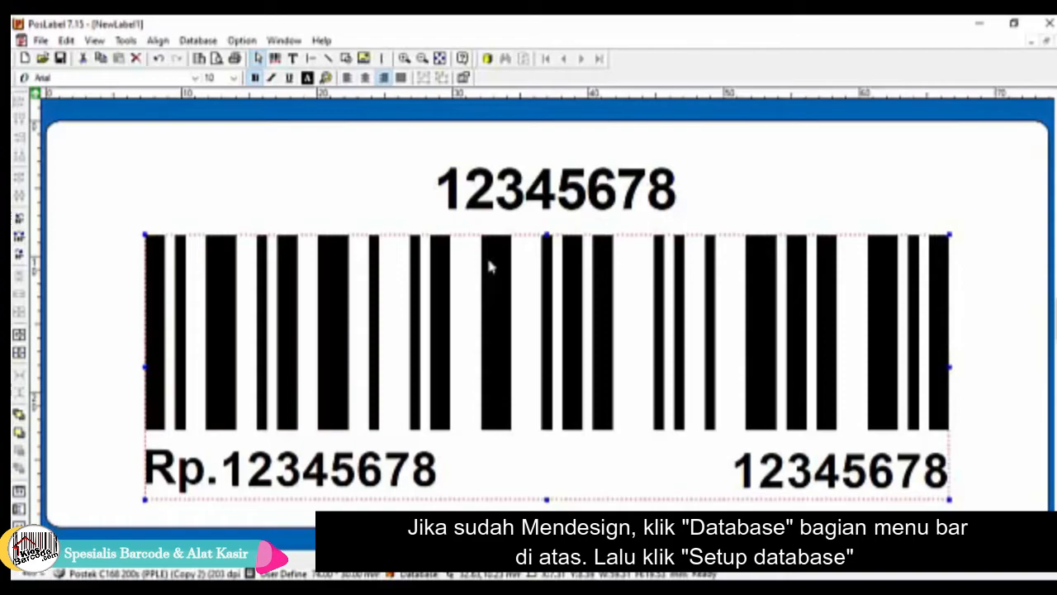
Open the label's database setup and set the data source type to EXCEL File.
{"action": "left_click", "coordinate": [198, 40]}
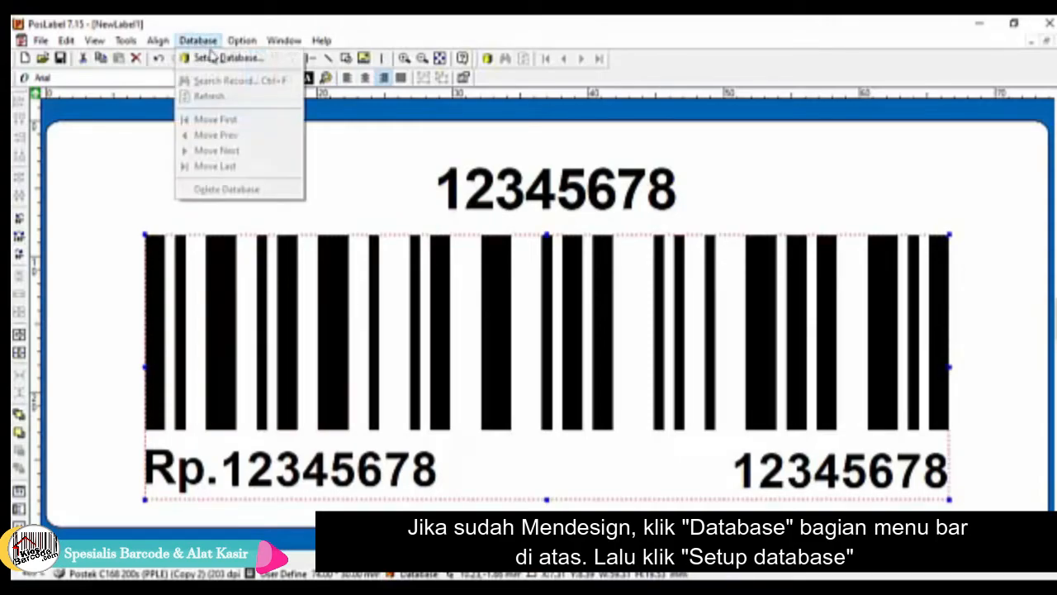
{"action": "left_click", "coordinate": [289, 60]}
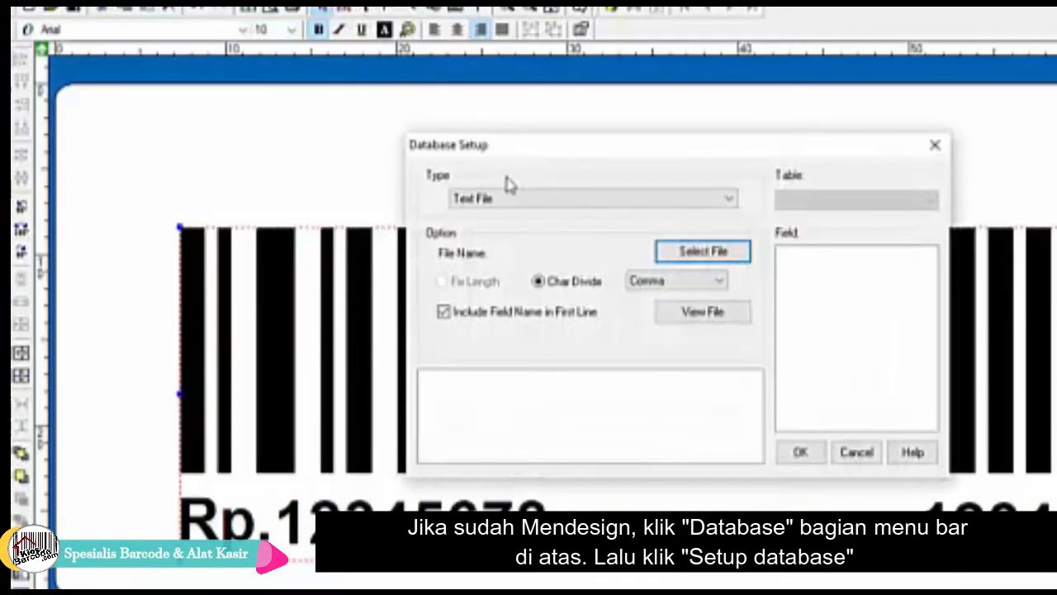
{"action": "left_click", "coordinate": [730, 202]}
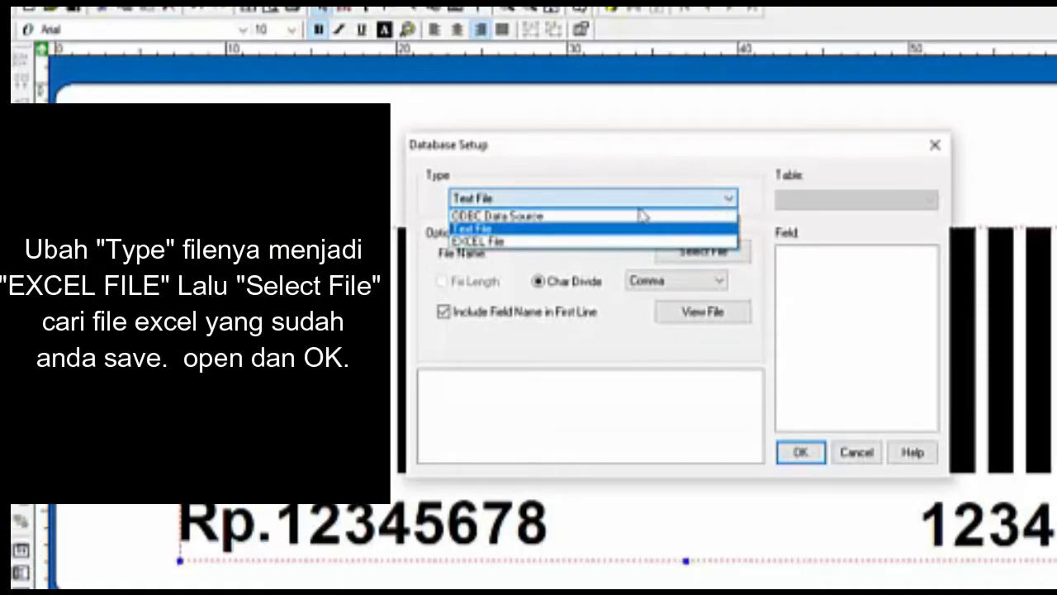
{"action": "left_click", "coordinate": [522, 242]}
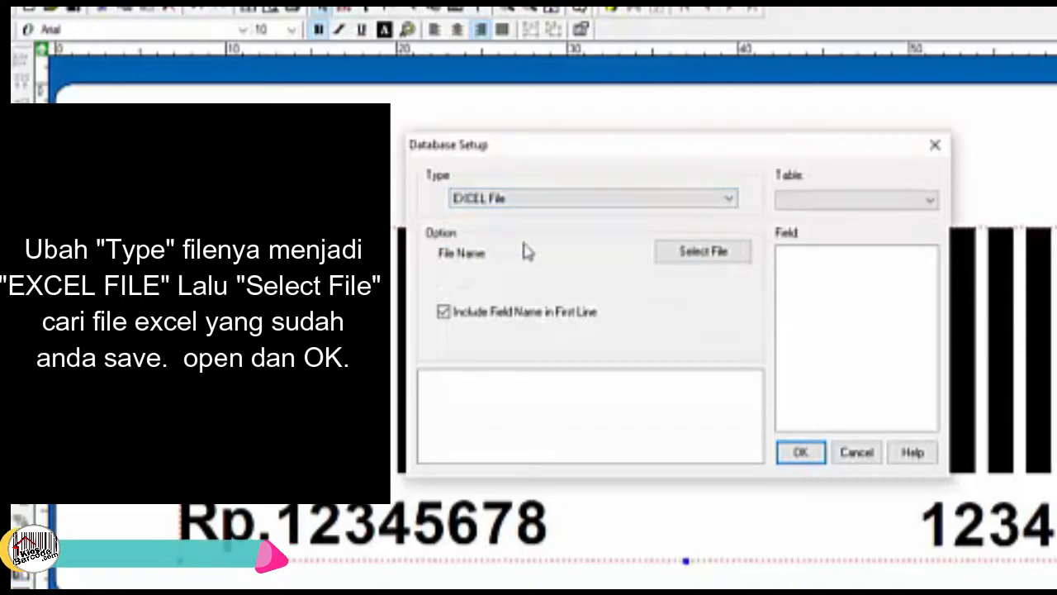
Load the Excel file "IMPORT ITEM CTH ipos5" from Downloads as the label's database and confirm the setup.
{"action": "left_click", "coordinate": [714, 256]}
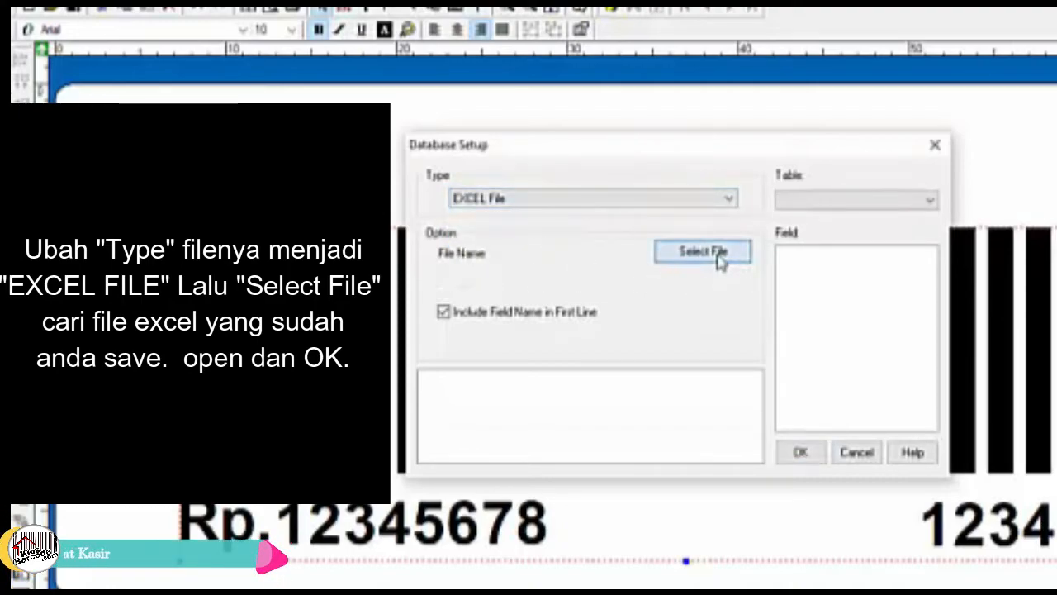
{"action": "scroll", "coordinate": [698, 318], "scroll_direction": "up", "scroll_amount": 5}
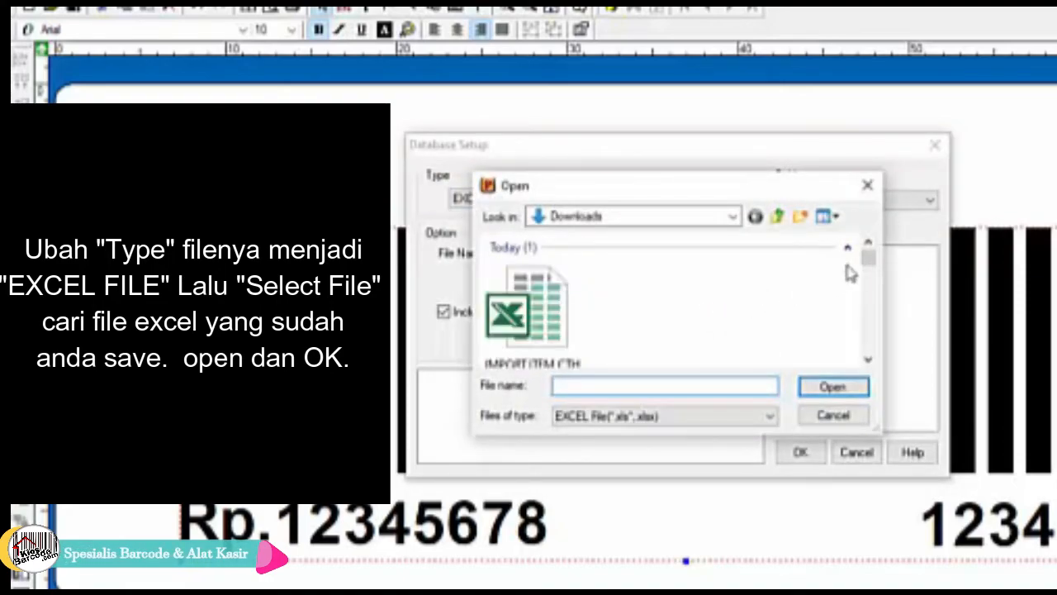
{"action": "scroll", "coordinate": [870, 261], "scroll_direction": "down", "scroll_amount": 5}
{"action": "scroll", "coordinate": [871, 260], "scroll_direction": "up", "scroll_amount": 5}
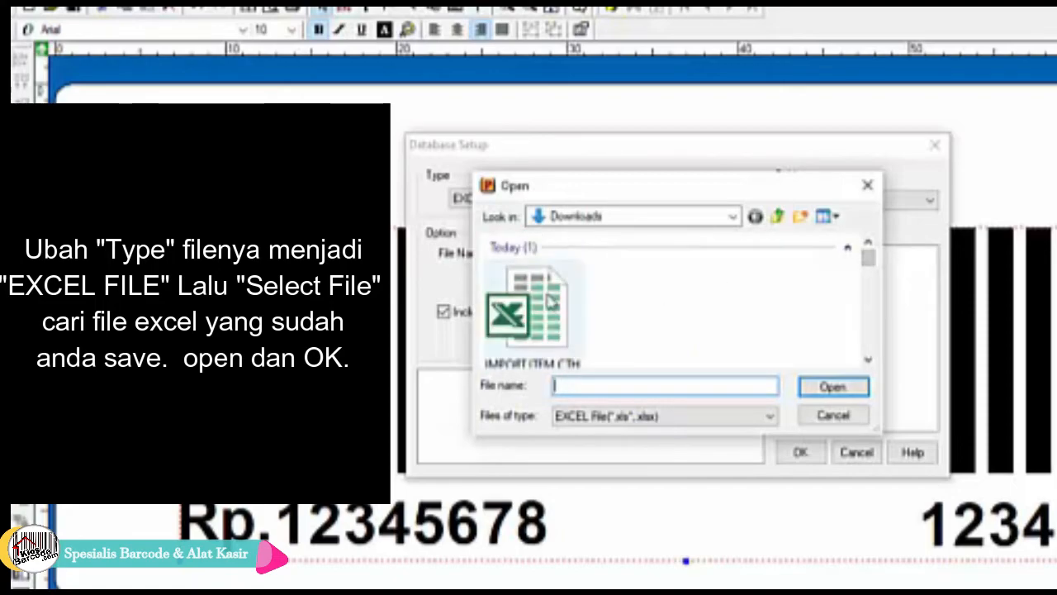
{"action": "left_click", "coordinate": [562, 302]}
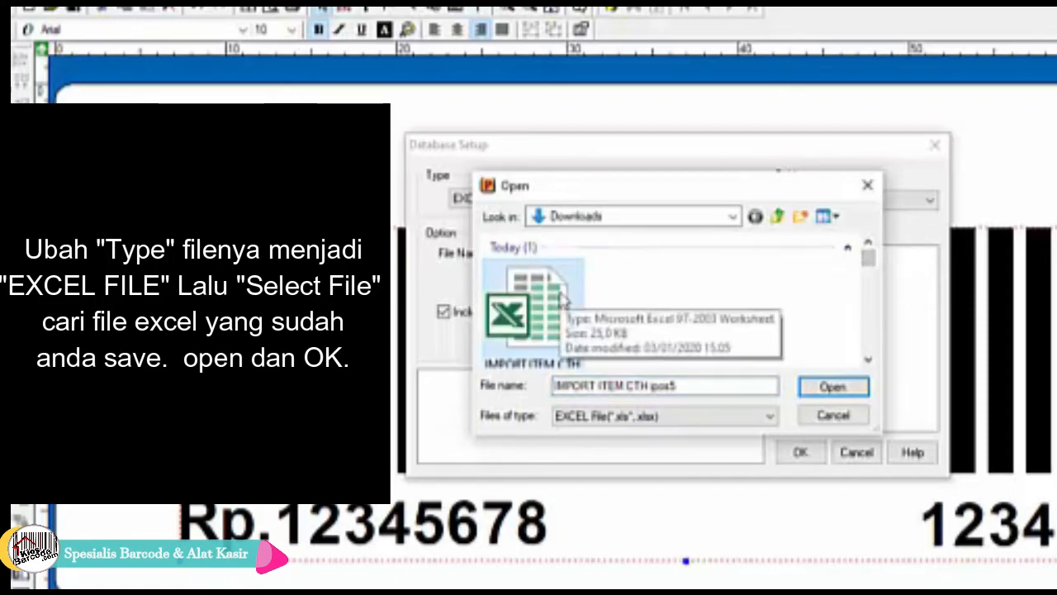
{"action": "left_click", "coordinate": [824, 394]}
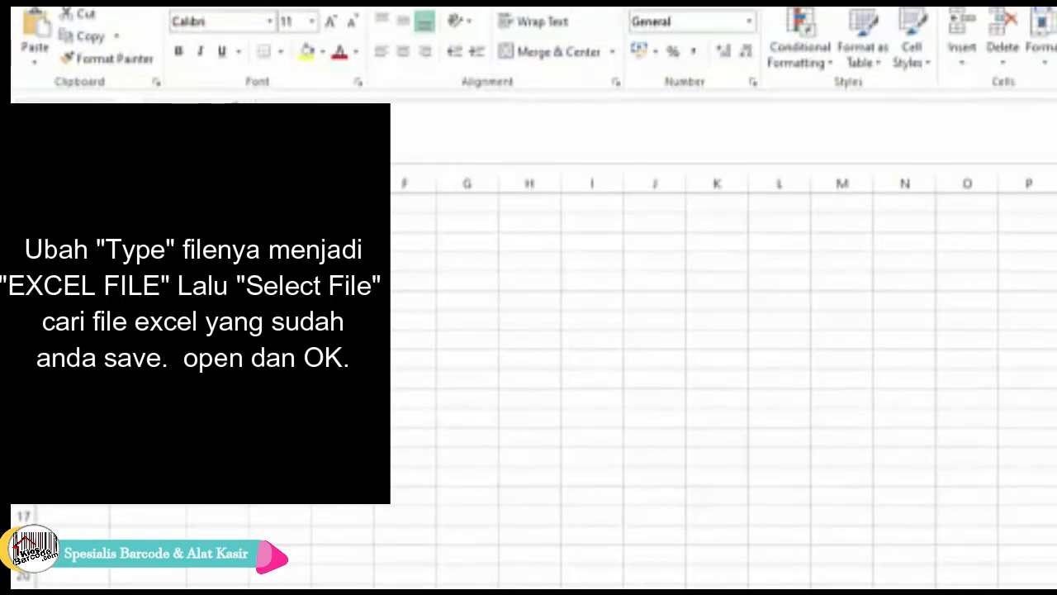
{"action": "left_click", "coordinate": [719, 568]}
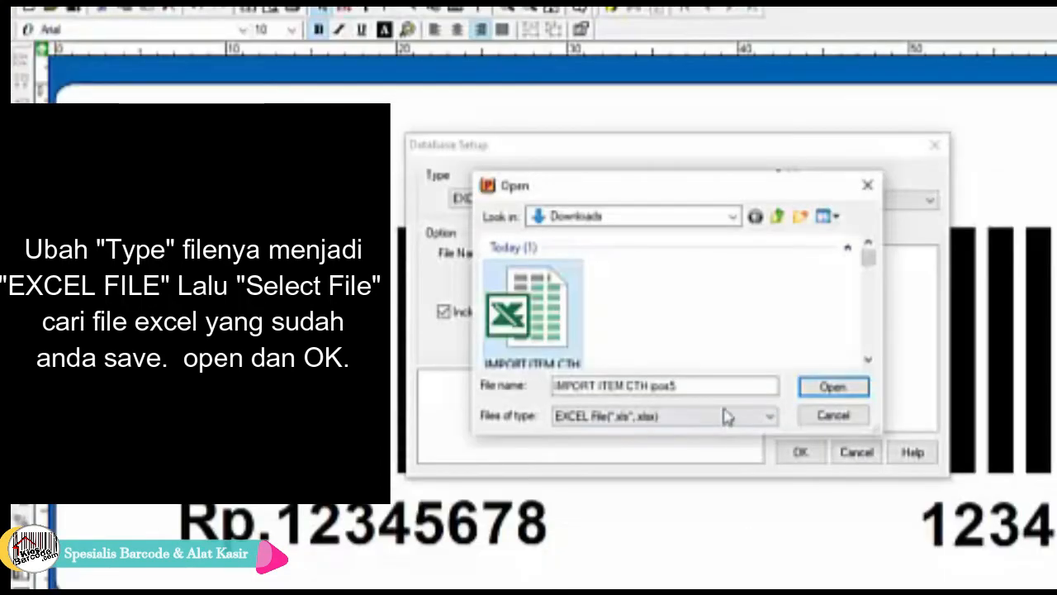
{"action": "left_click", "coordinate": [820, 391]}
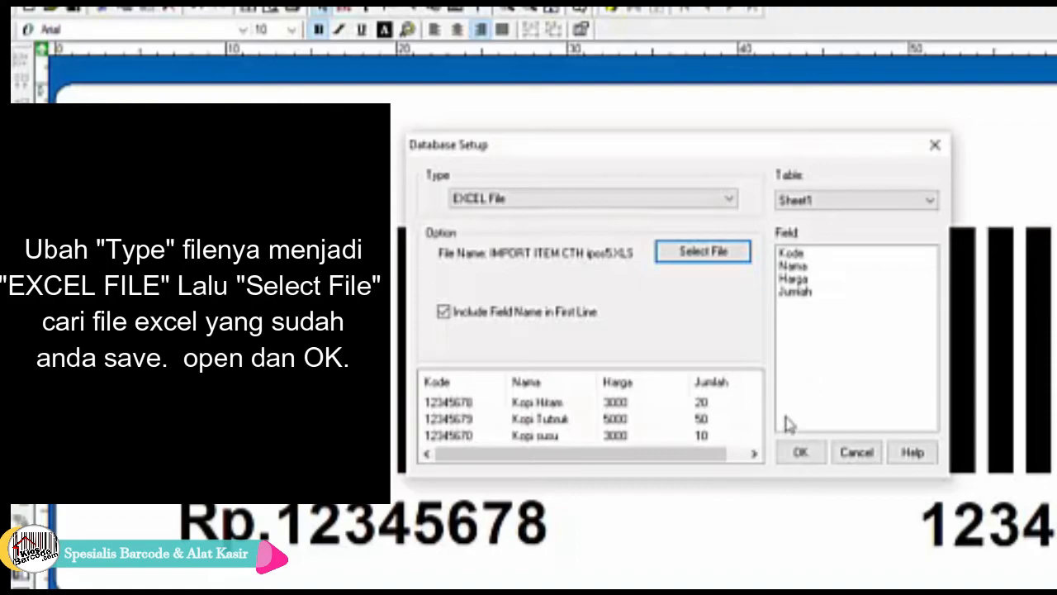
{"action": "left_click", "coordinate": [799, 455]}
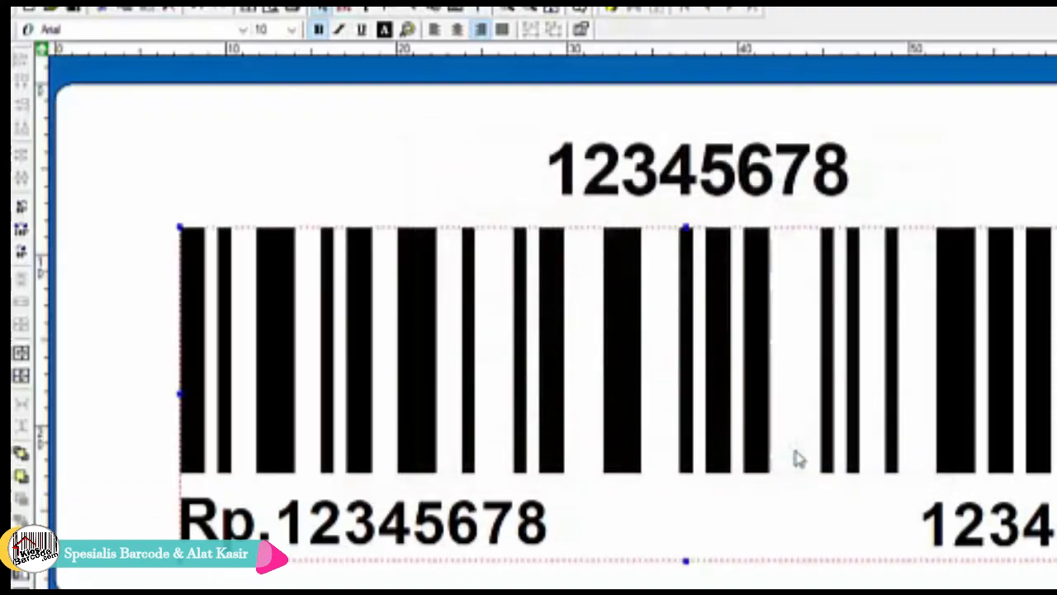
Link the barcode's data source to the database with the field name Kode.
{"action": "left_click", "coordinate": [603, 197]}
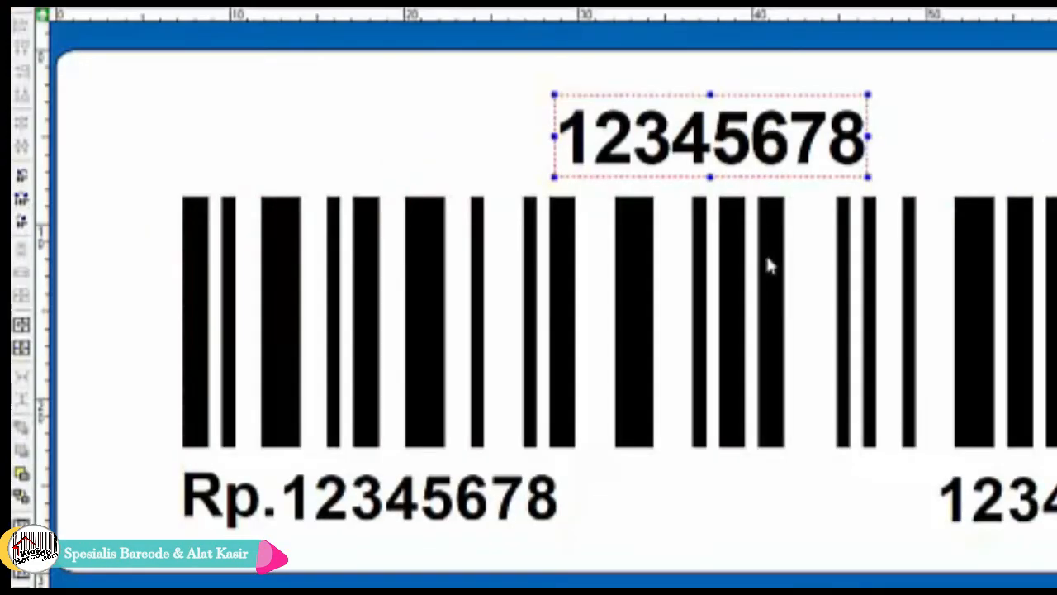
{"action": "left_click", "coordinate": [767, 259]}
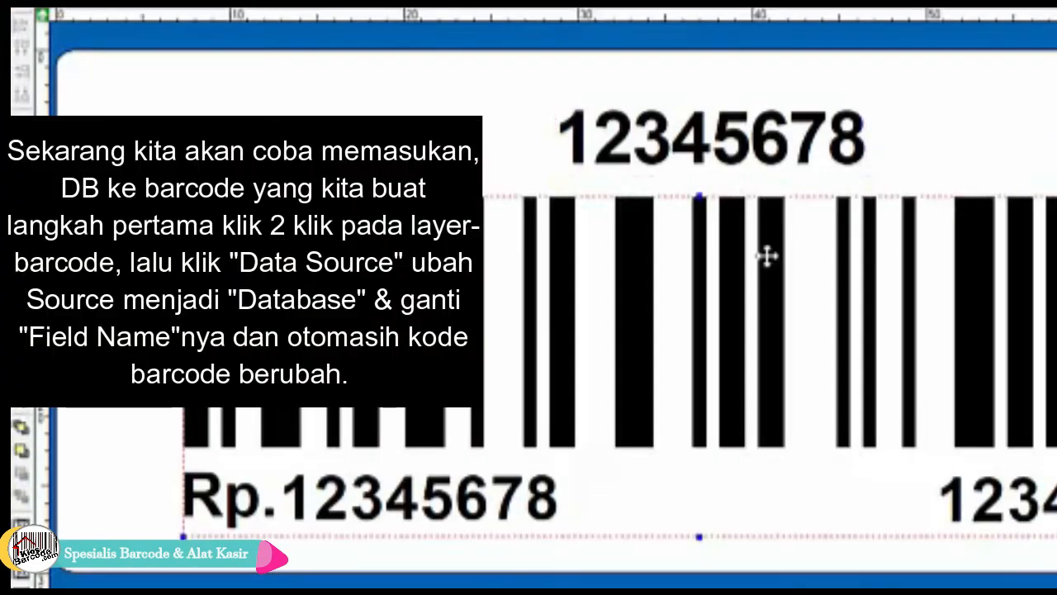
{"action": "double_click", "coordinate": [767, 256]}
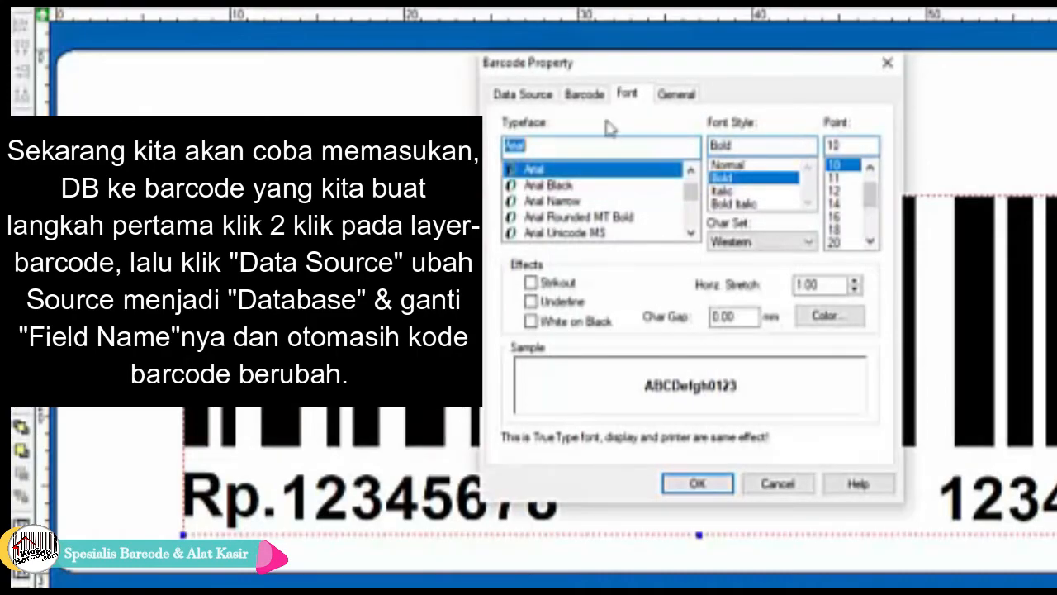
{"action": "left_click", "coordinate": [522, 96]}
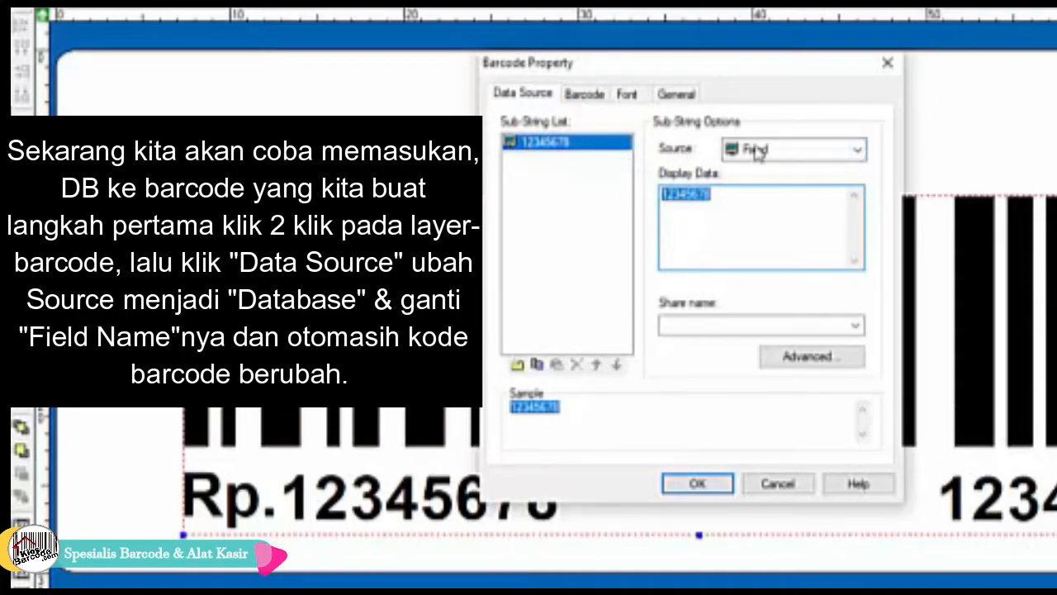
{"action": "left_click", "coordinate": [838, 153]}
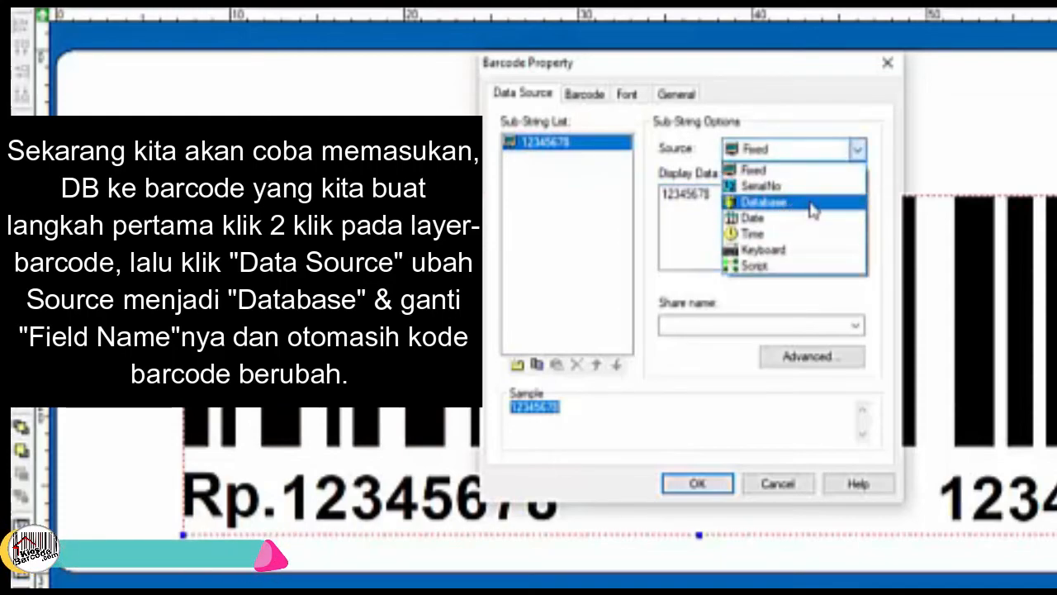
{"action": "left_click", "coordinate": [814, 207]}
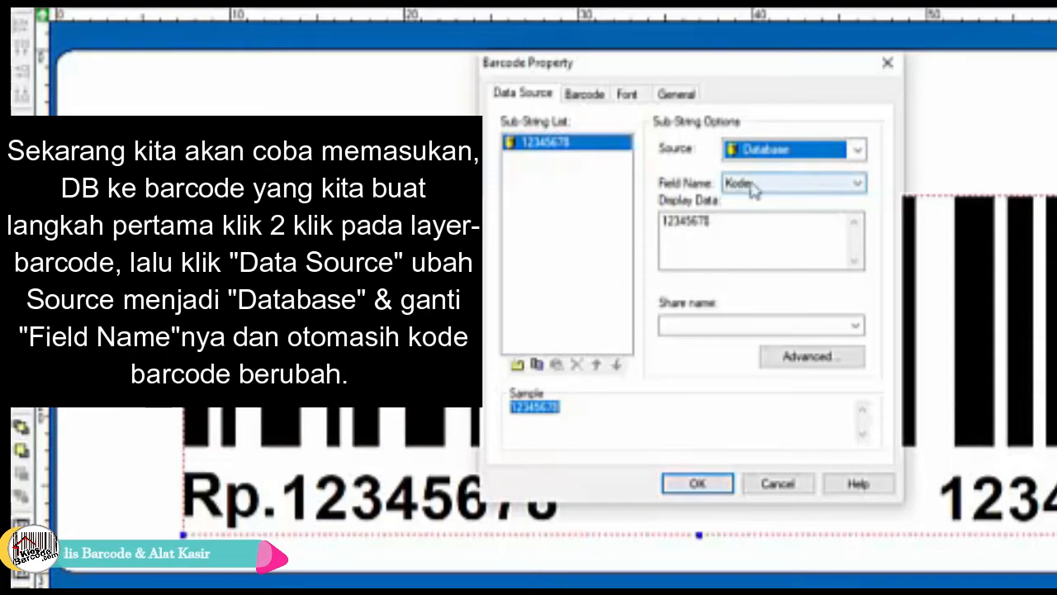
{"action": "left_click", "coordinate": [861, 187]}
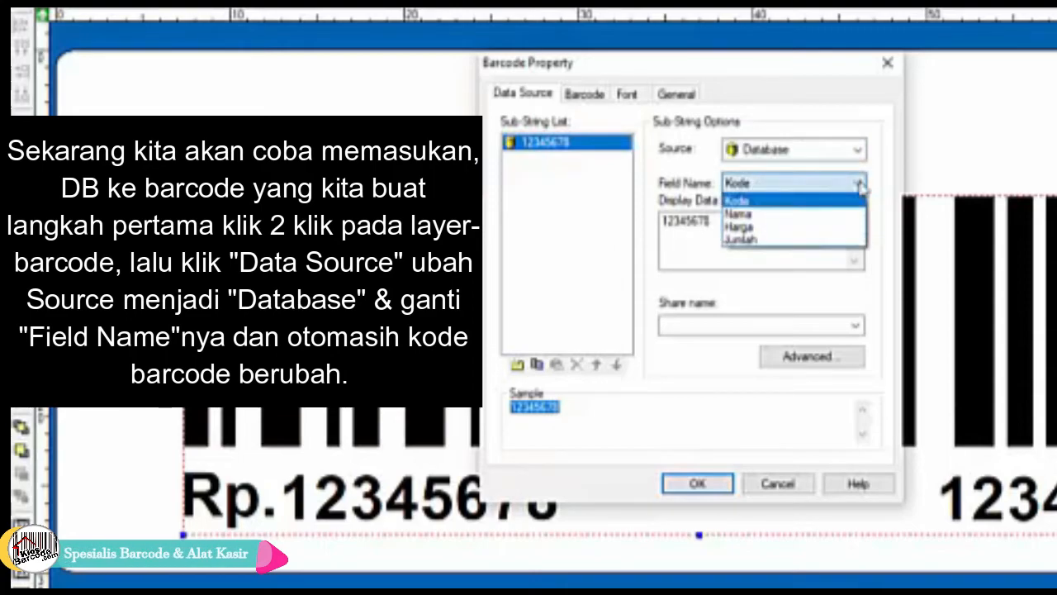
{"action": "left_click", "coordinate": [860, 187]}
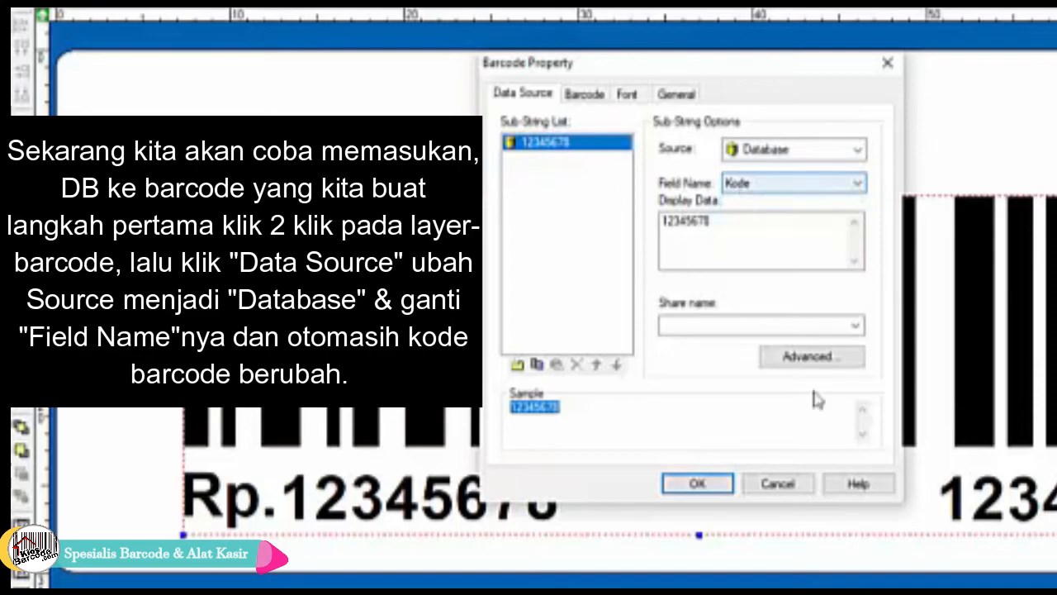
{"action": "left_click", "coordinate": [702, 486]}
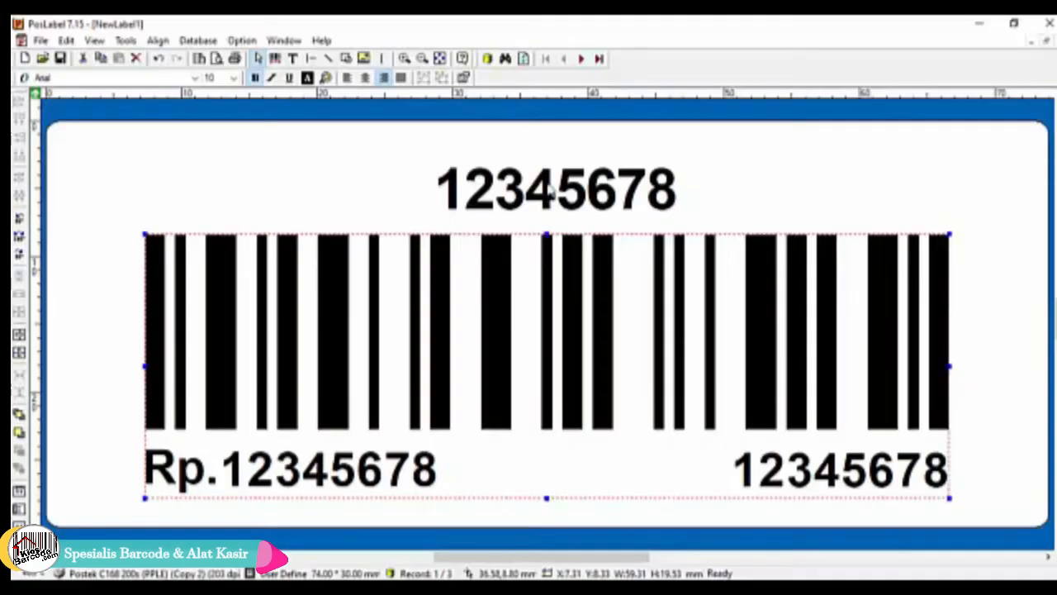
Link the item name text above the barcode to the database field Nama.
{"action": "left_click", "coordinate": [714, 143]}
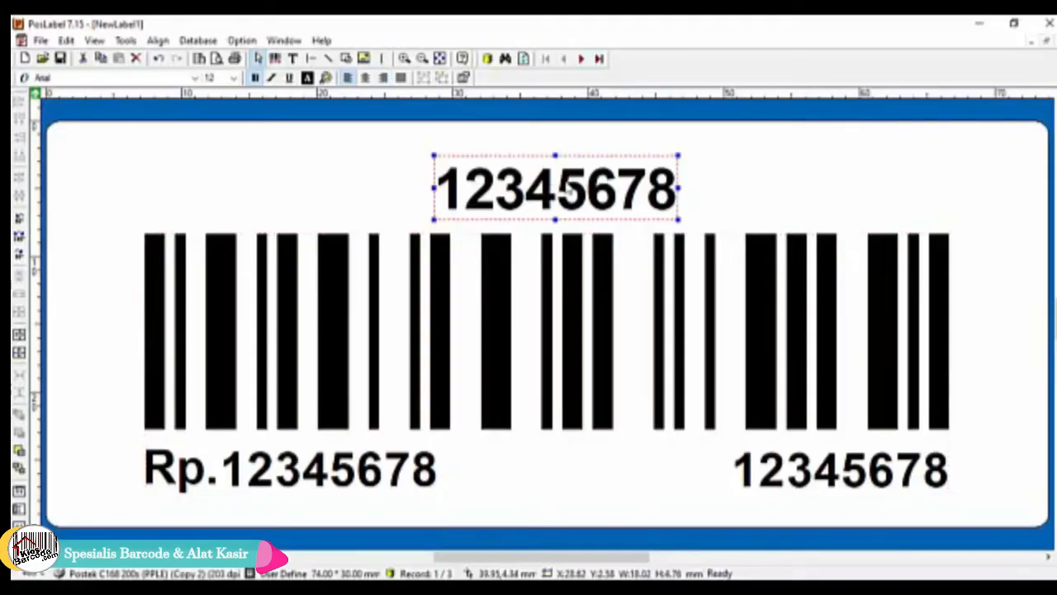
{"action": "double_click", "coordinate": [565, 190]}
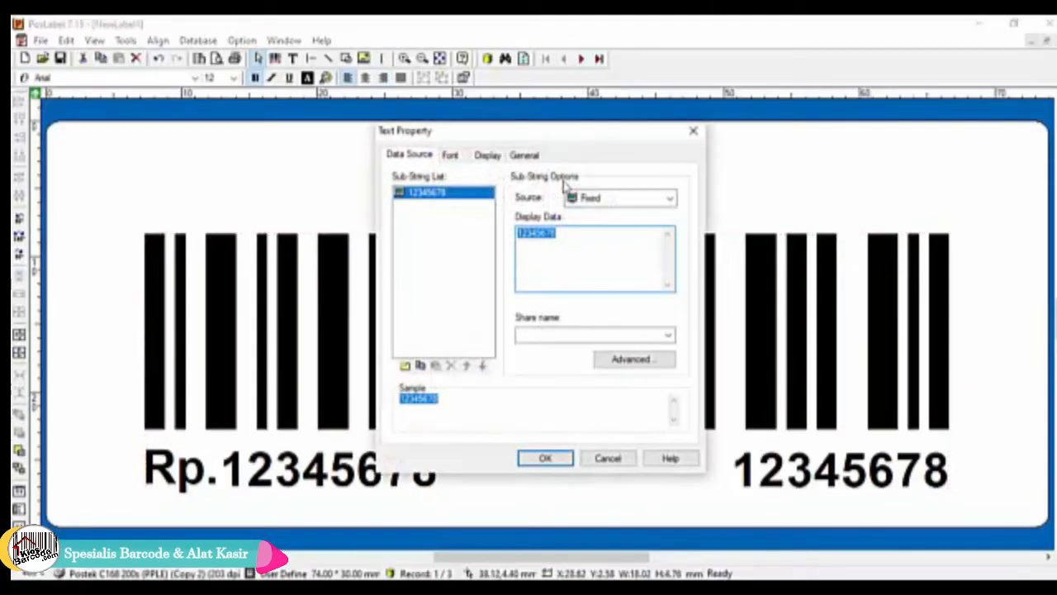
{"action": "left_click", "coordinate": [611, 199]}
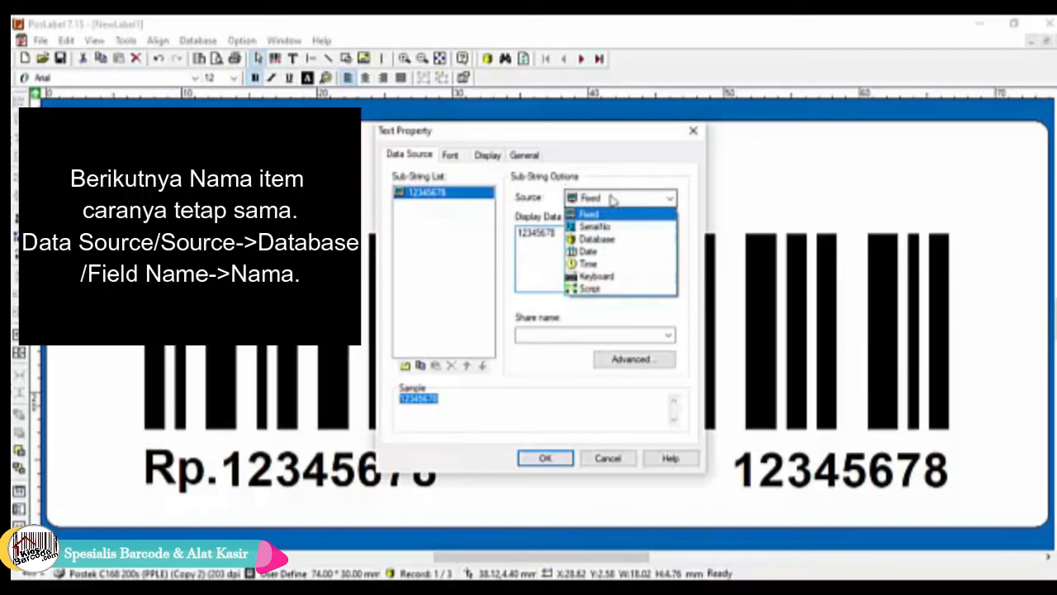
{"action": "left_click", "coordinate": [598, 239]}
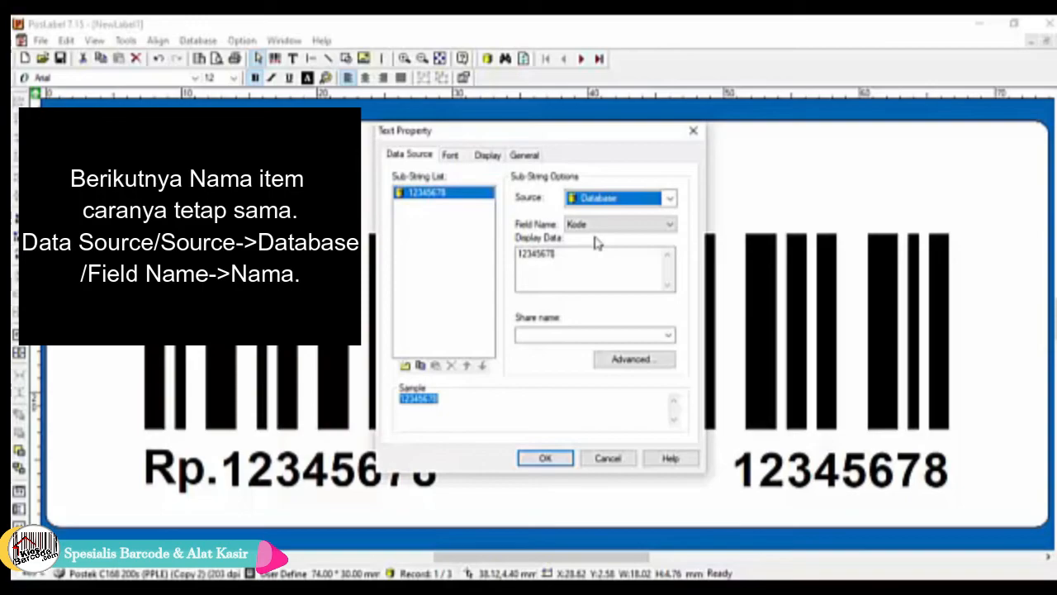
{"action": "left_click", "coordinate": [669, 226]}
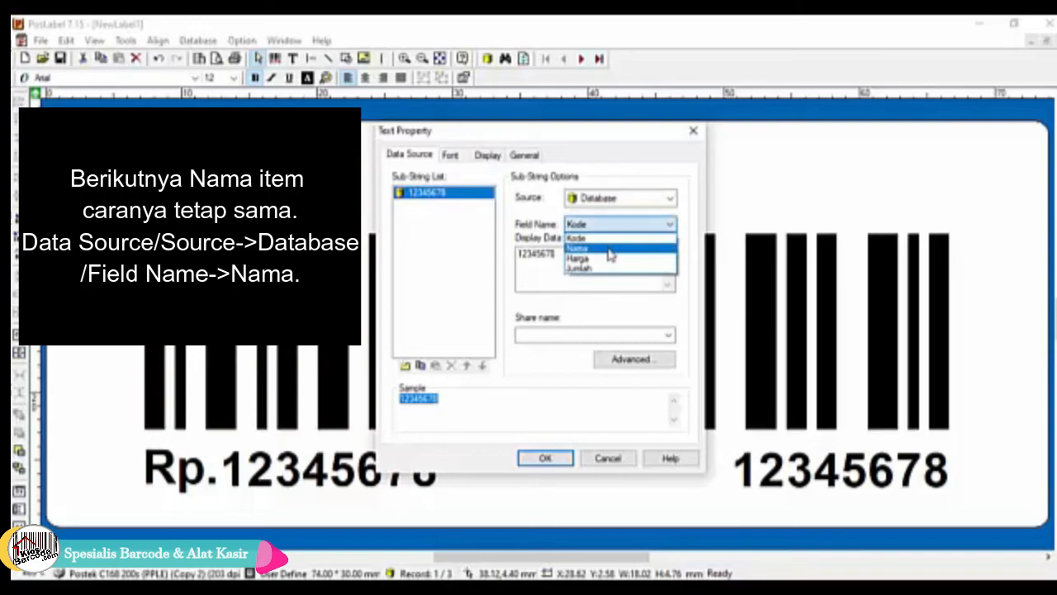
{"action": "left_click", "coordinate": [610, 248]}
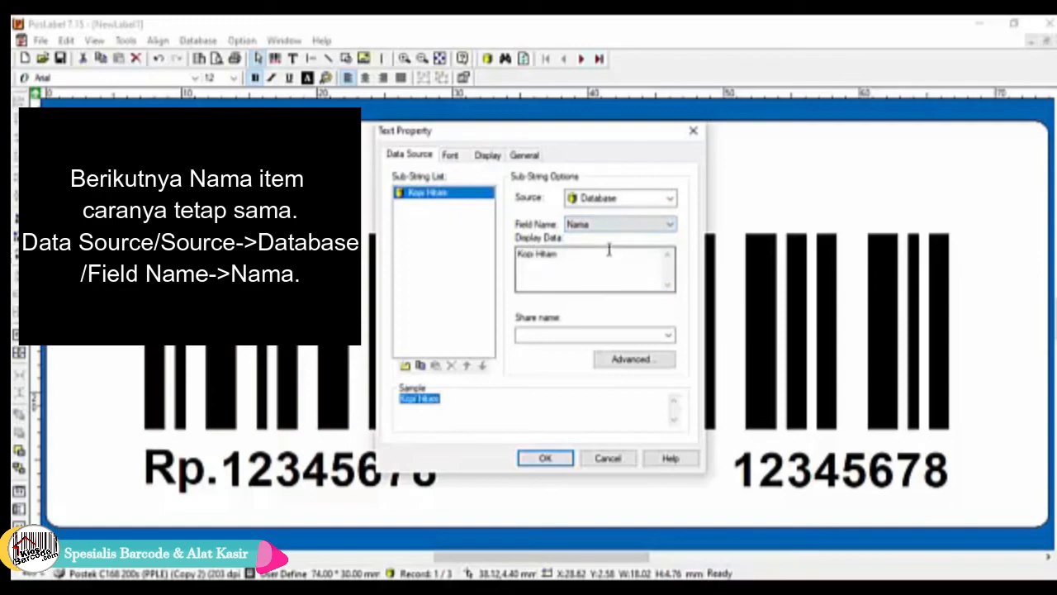
{"action": "left_click", "coordinate": [546, 460]}
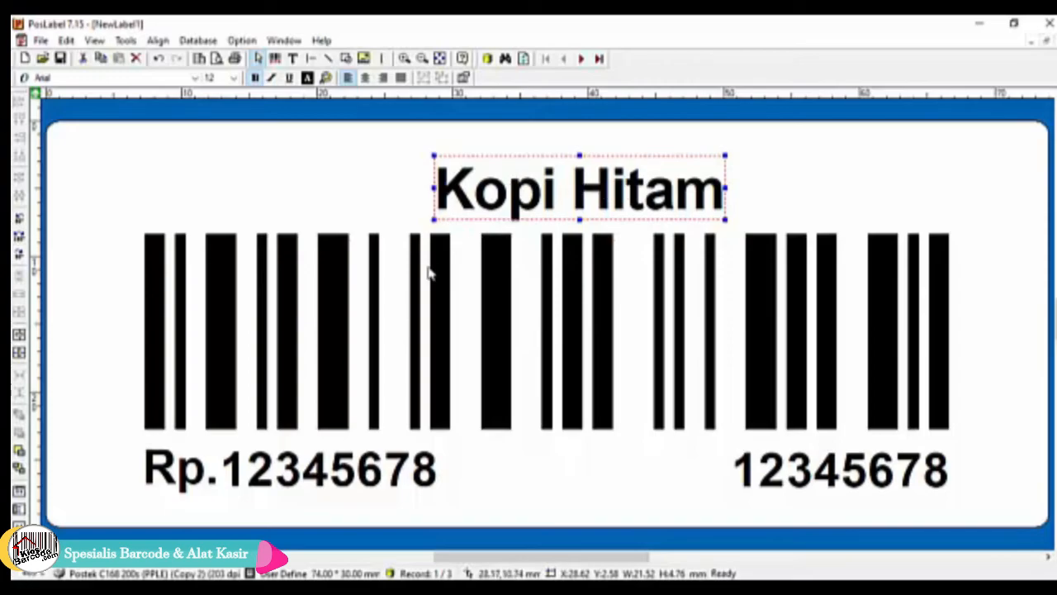
Link the number beside "Rp." to the database field Harga.
{"action": "left_click", "coordinate": [364, 482]}
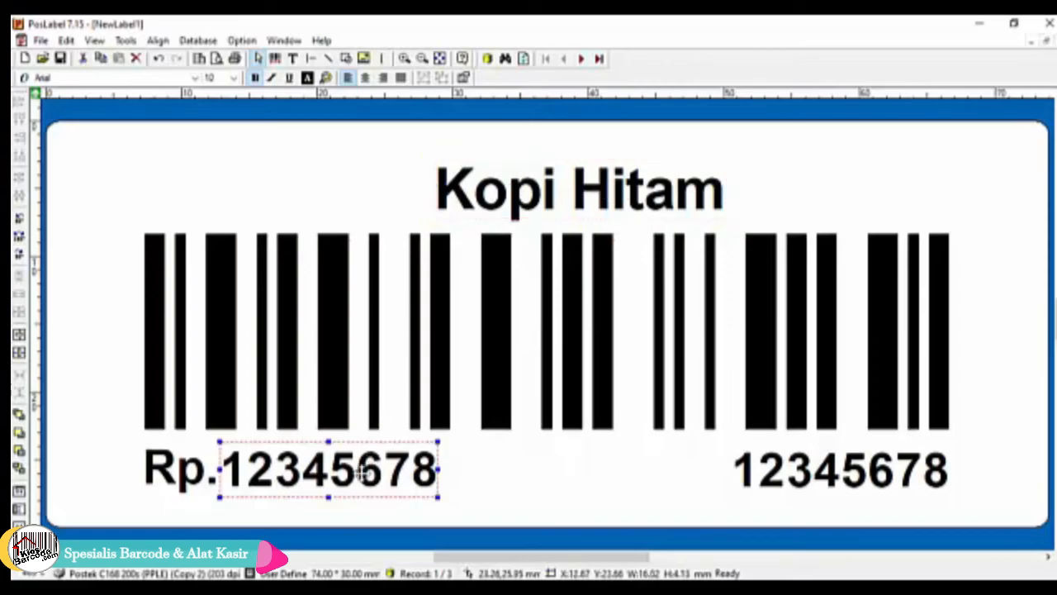
{"action": "double_click", "coordinate": [373, 473]}
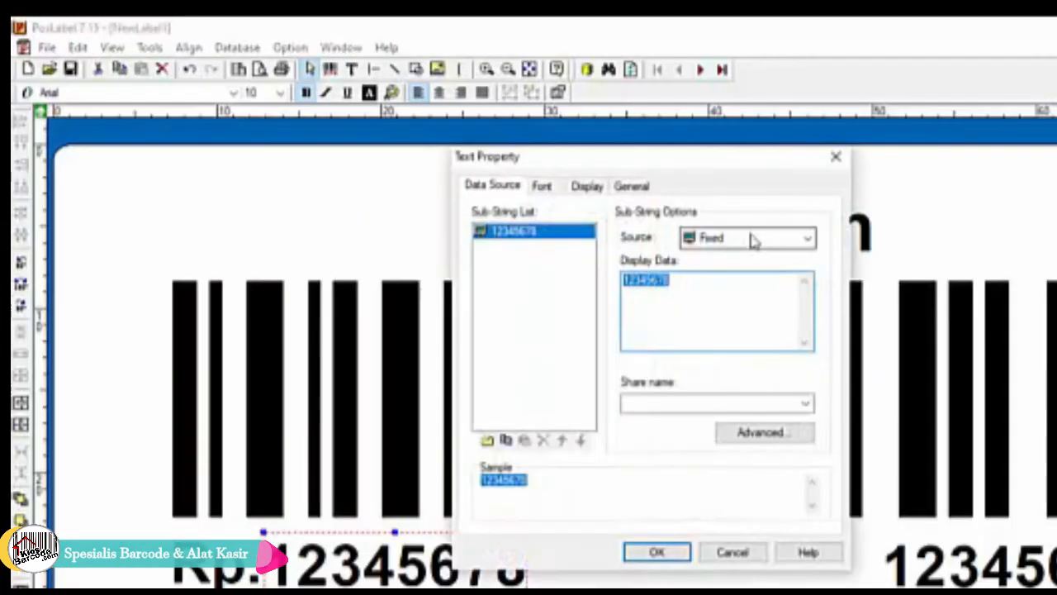
{"action": "left_click", "coordinate": [752, 240]}
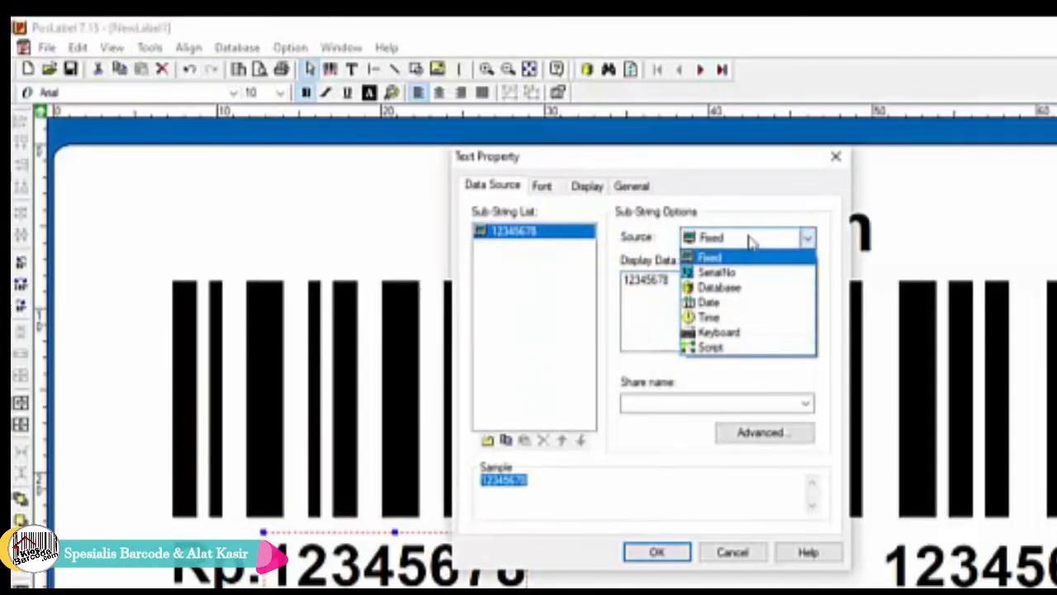
{"action": "left_click", "coordinate": [730, 289]}
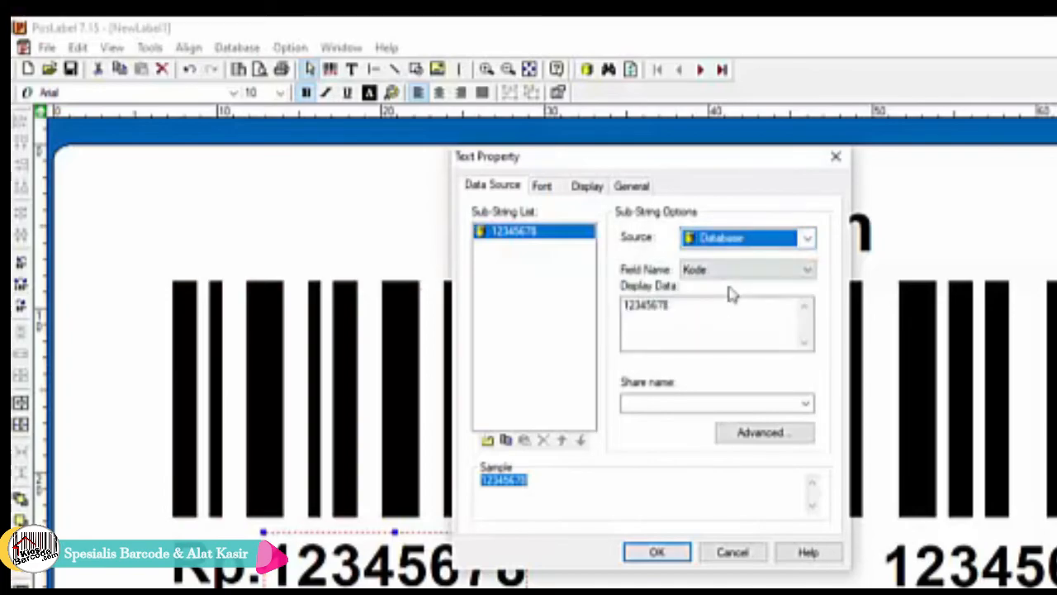
{"action": "left_click", "coordinate": [759, 272]}
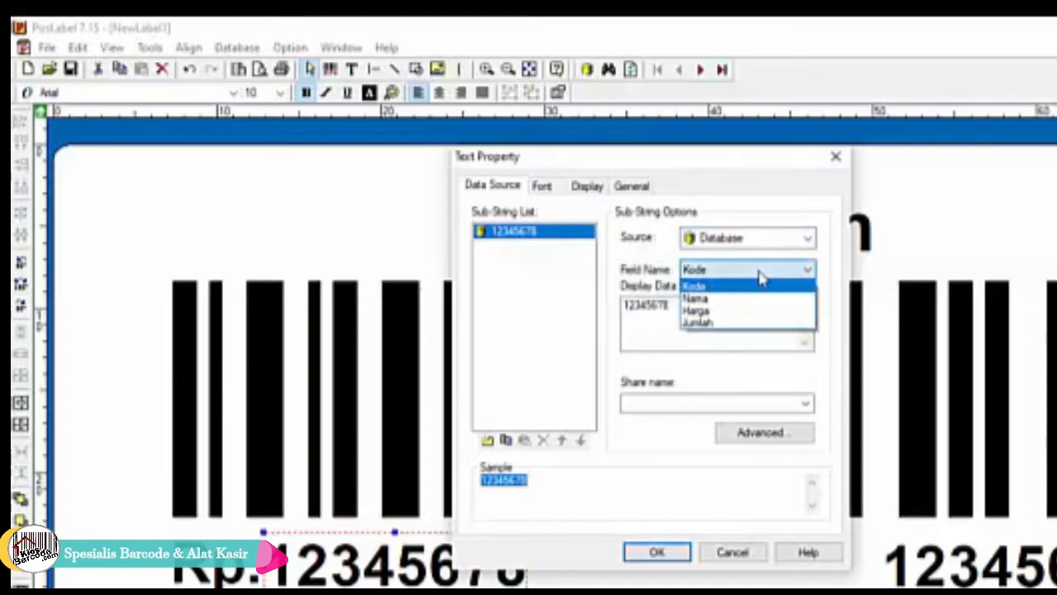
{"action": "left_click", "coordinate": [717, 311]}
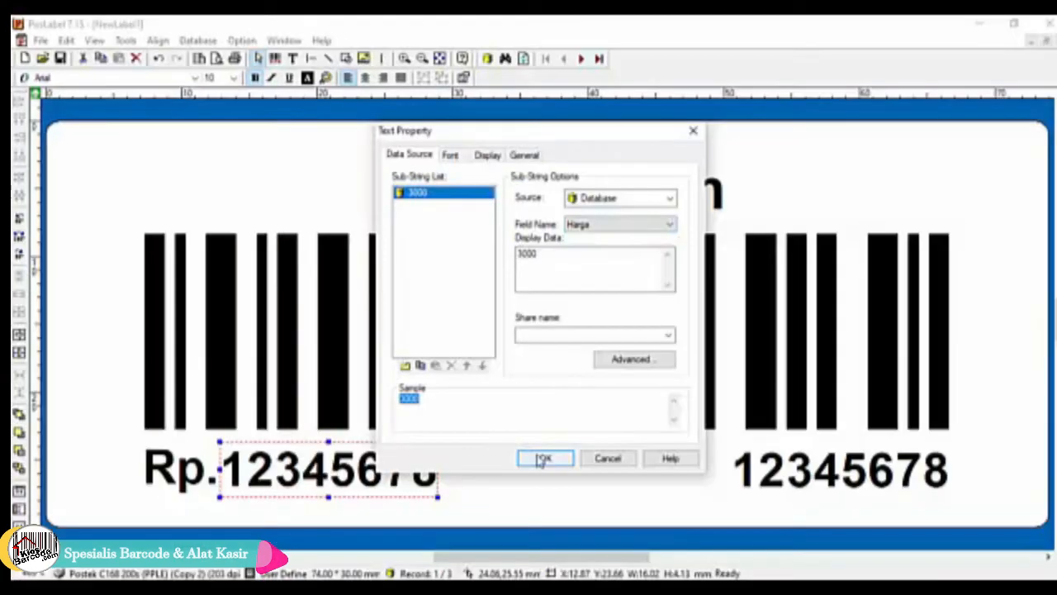
{"action": "left_click", "coordinate": [543, 458]}
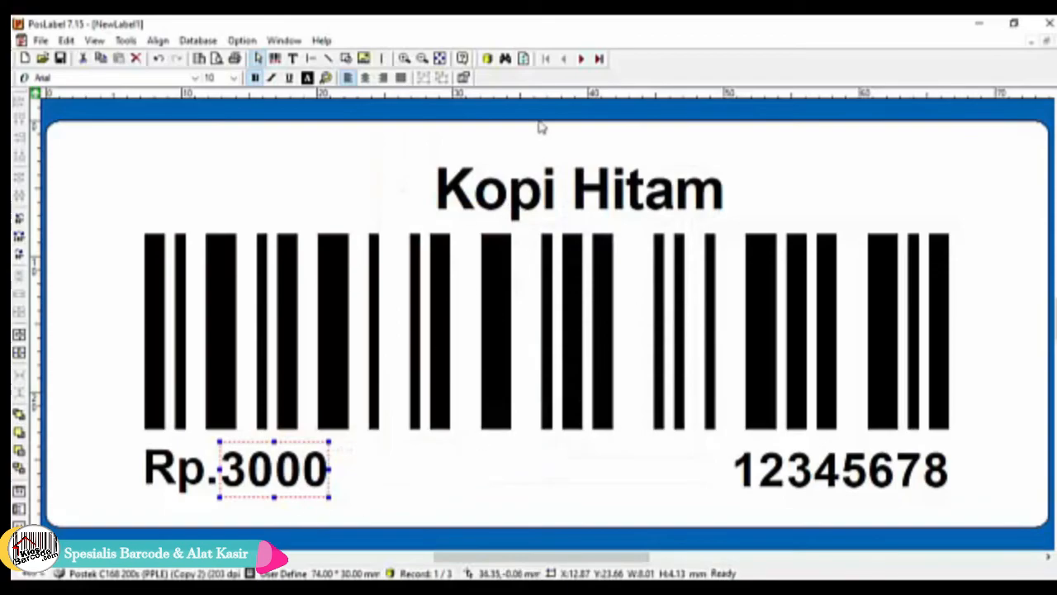
Check the label across the database records, and print a quantity of 3 starting from record 1 on the Postek C168 200s.
{"action": "left_click", "coordinate": [584, 57]}
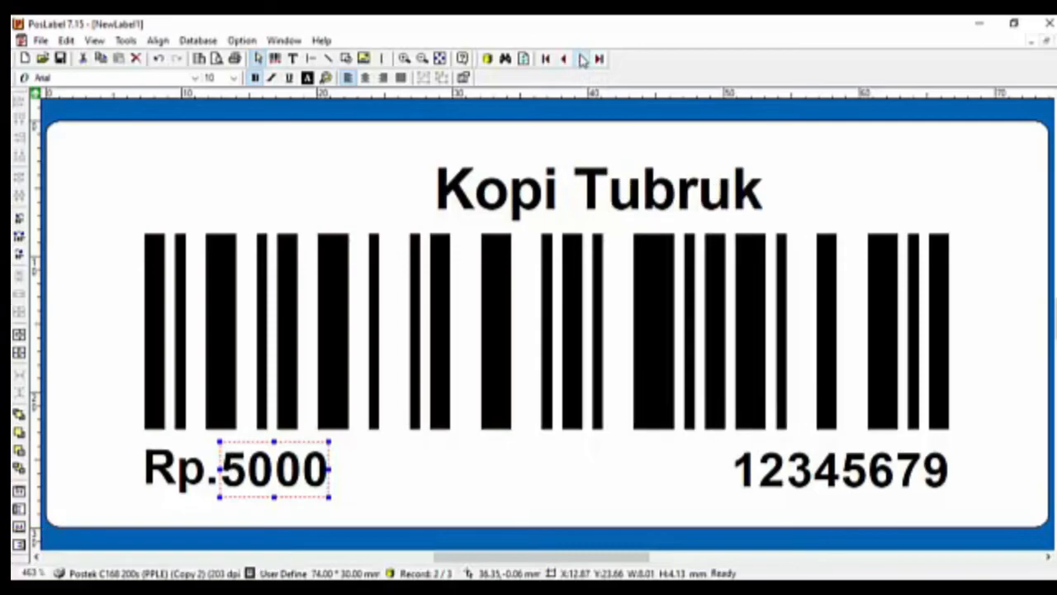
{"action": "left_click", "coordinate": [582, 60]}
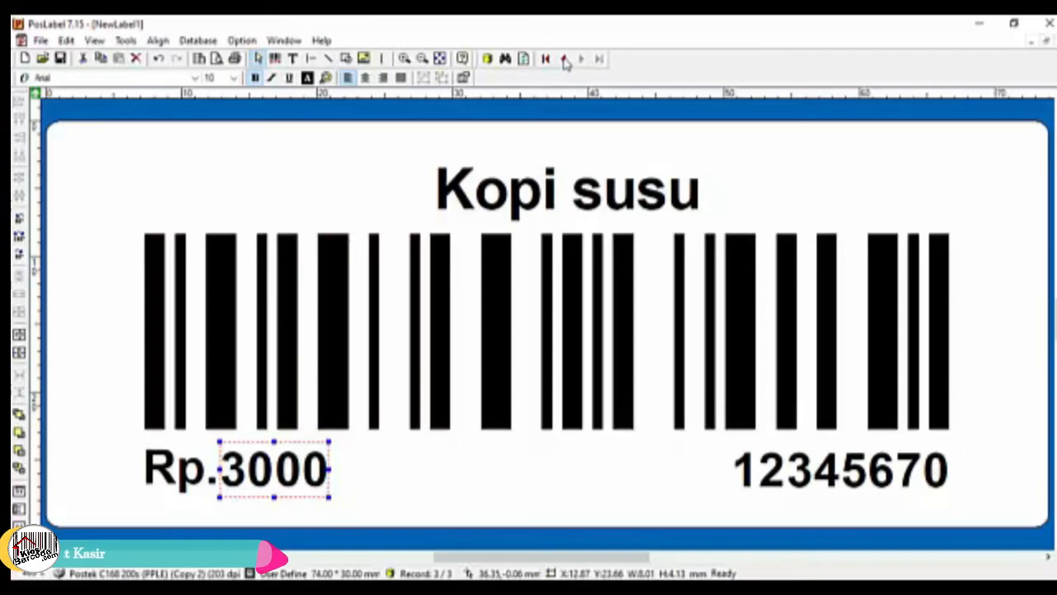
{"action": "left_click", "coordinate": [564, 59]}
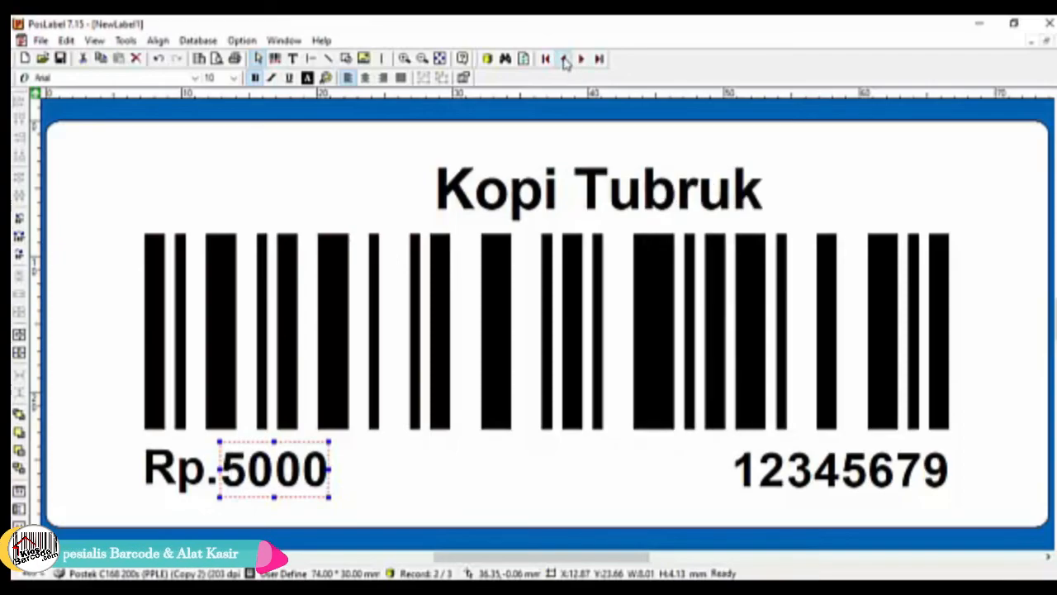
{"action": "left_click", "coordinate": [564, 59]}
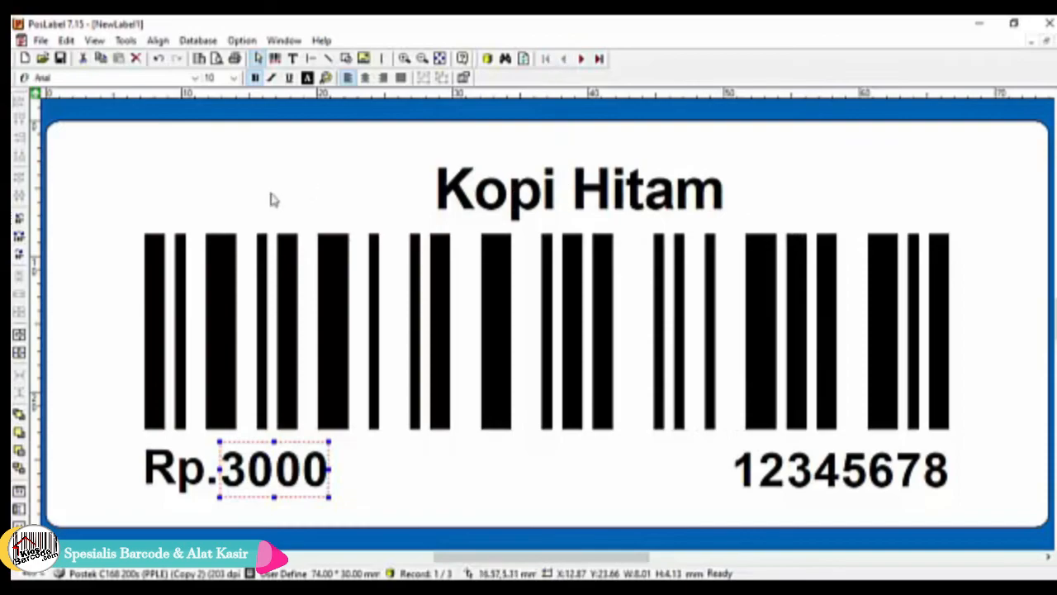
{"action": "key", "text": "ctrl+End"}
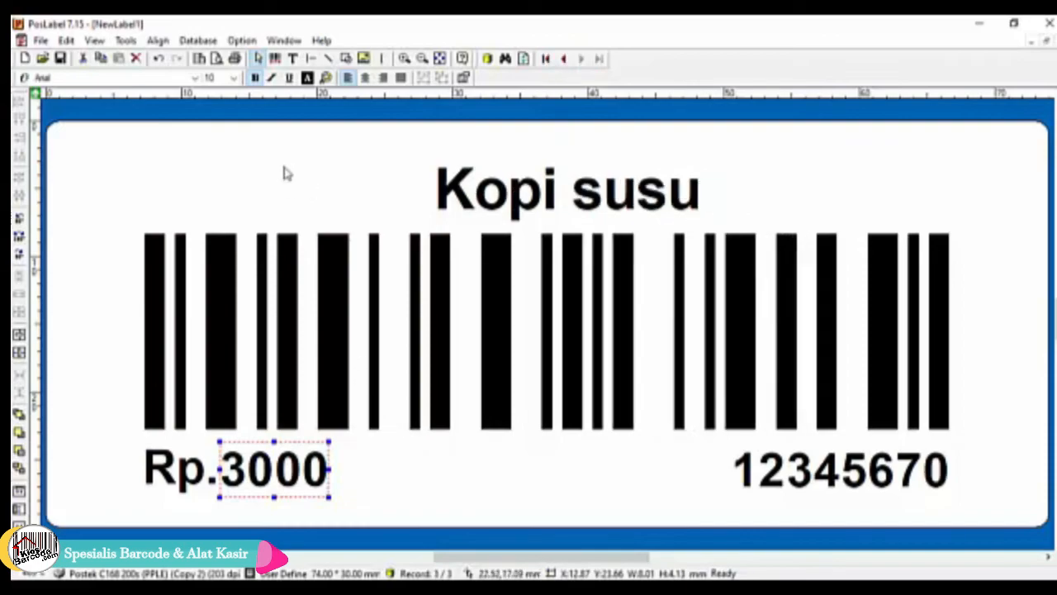
{"action": "left_click", "coordinate": [235, 59]}
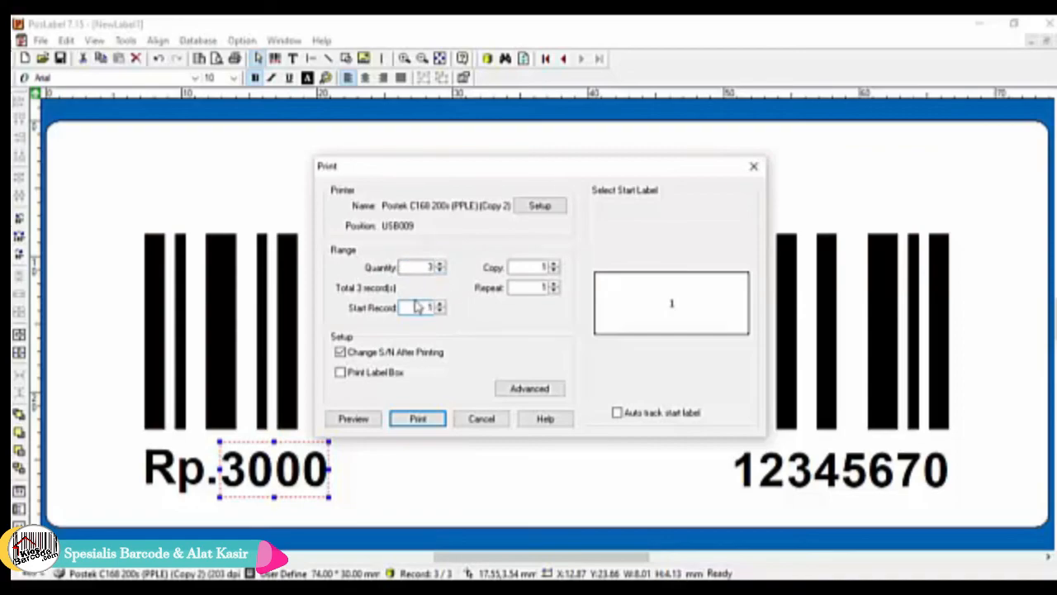
{"action": "left_click", "coordinate": [417, 419]}
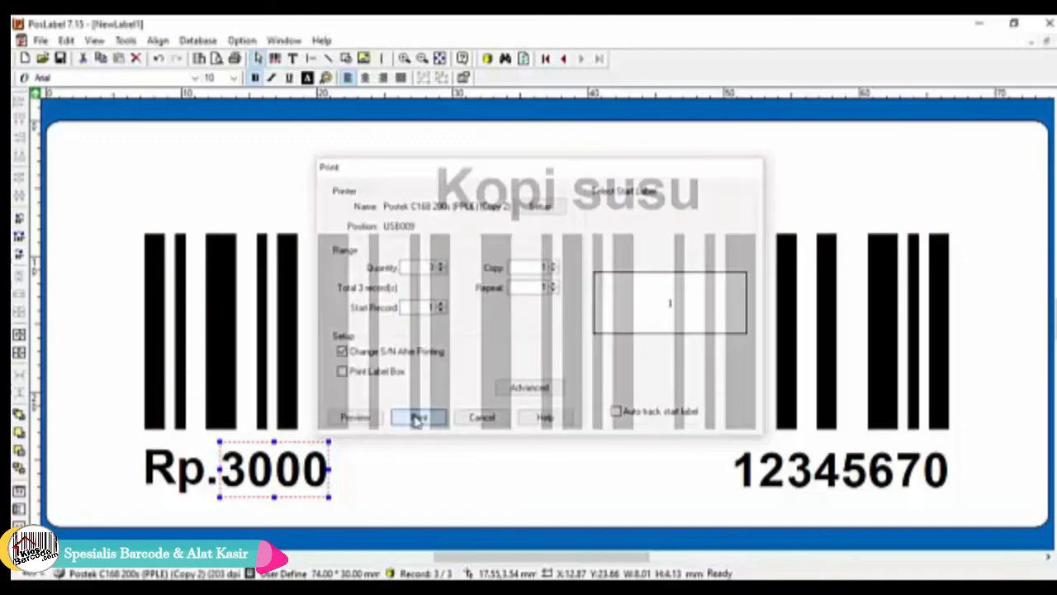